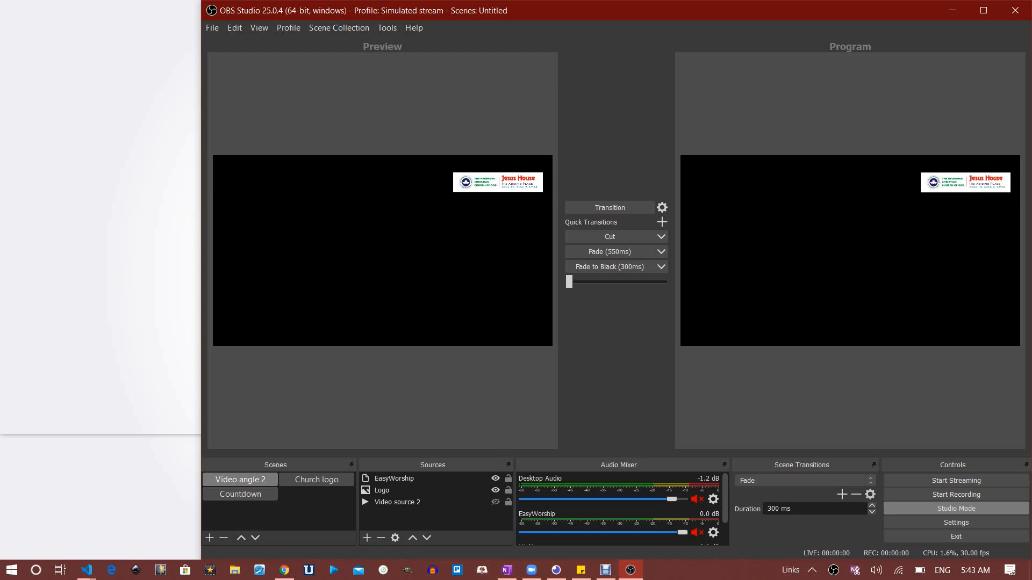
Preview the Countdown and Church logo scenes, then return to the Video angle 2 scene
click(240, 495)
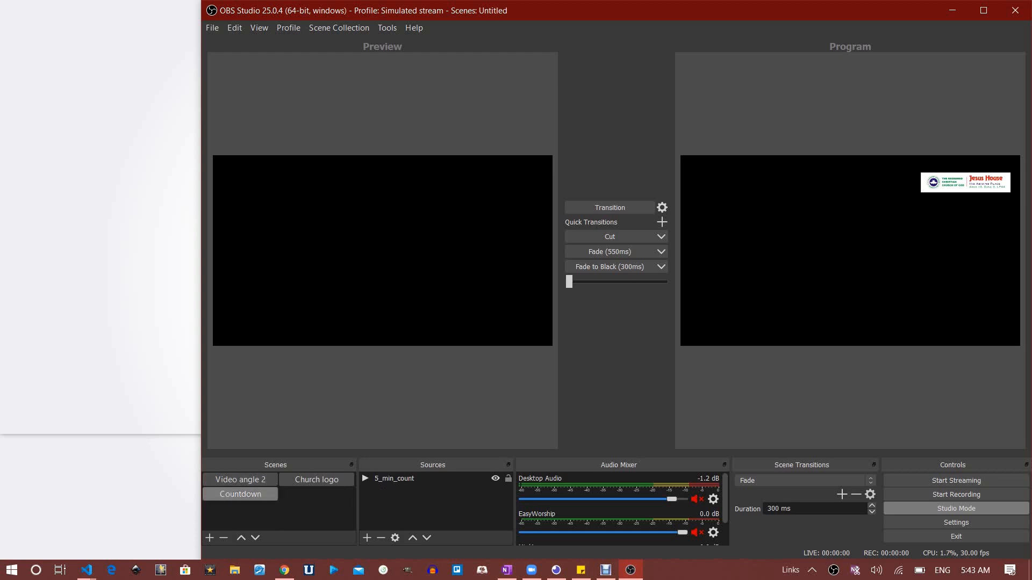
click(317, 480)
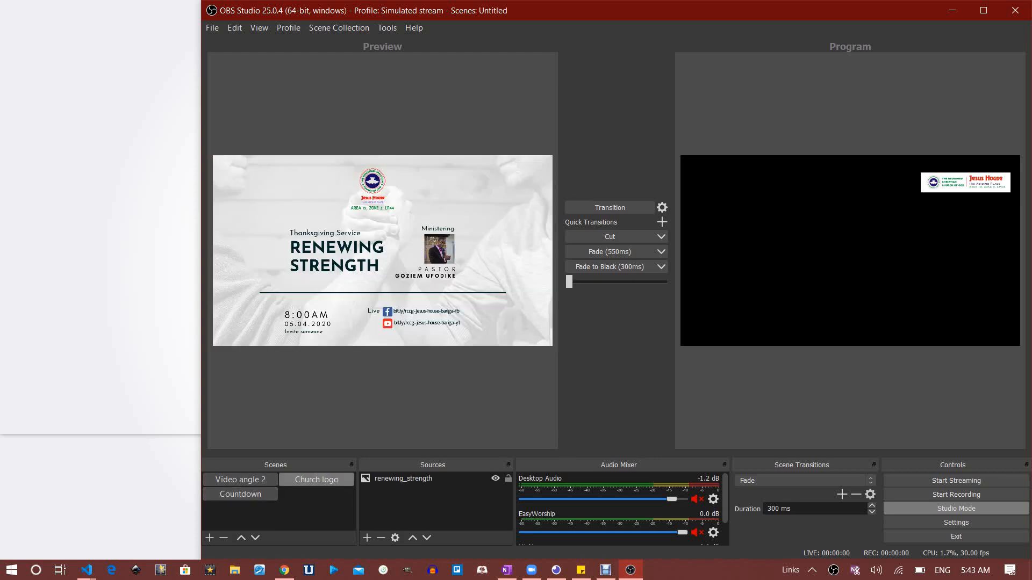
click(240, 480)
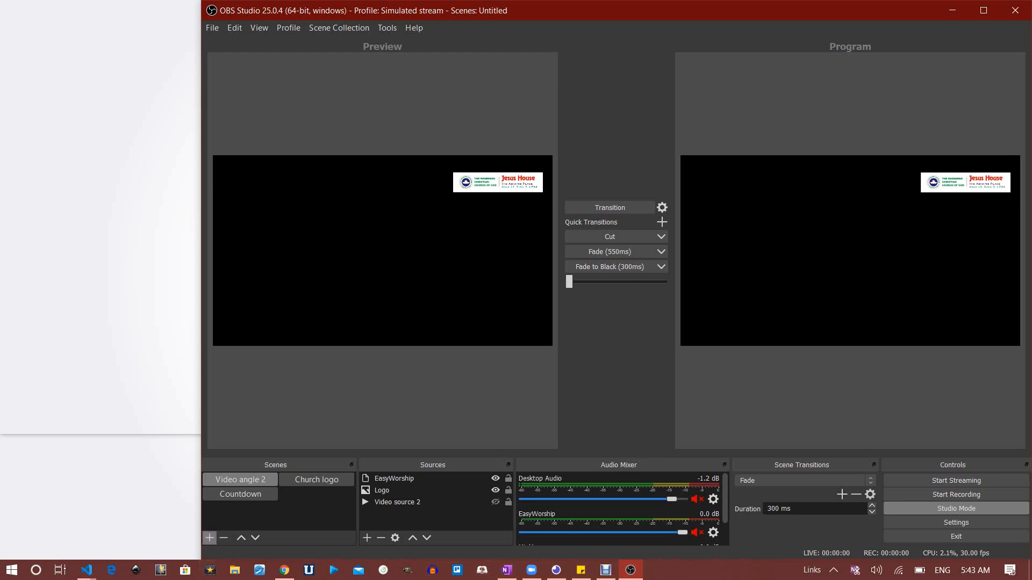
Add a new scene named Tutorial and minimize OBS to reveal the desktop
click(210, 539)
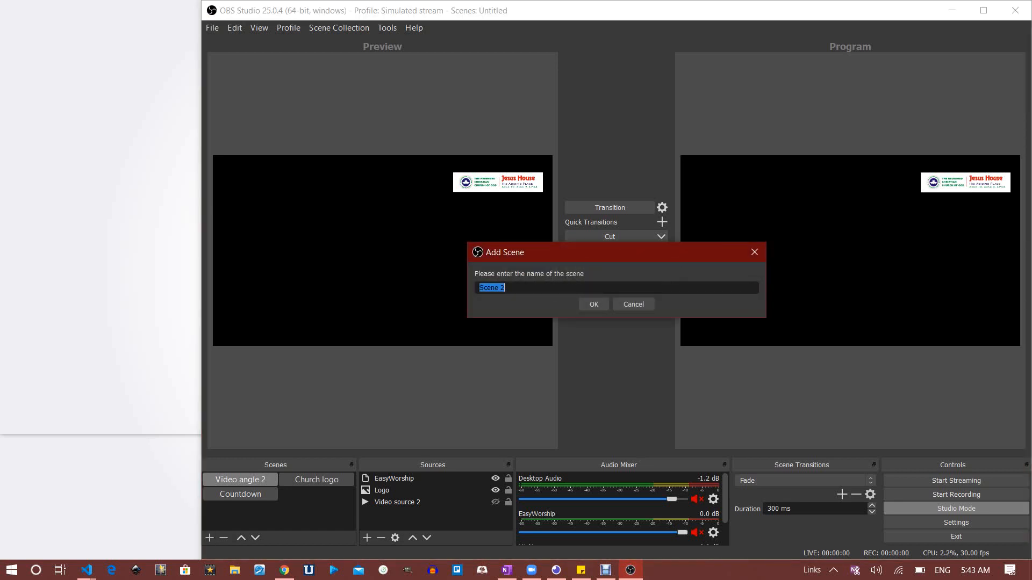
text(Tutorial)
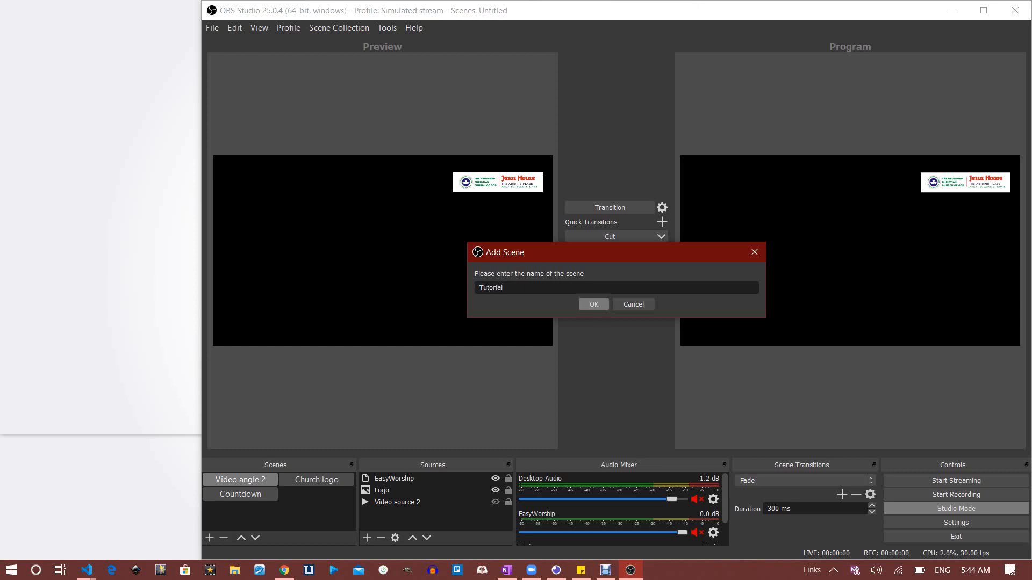
key(Return)
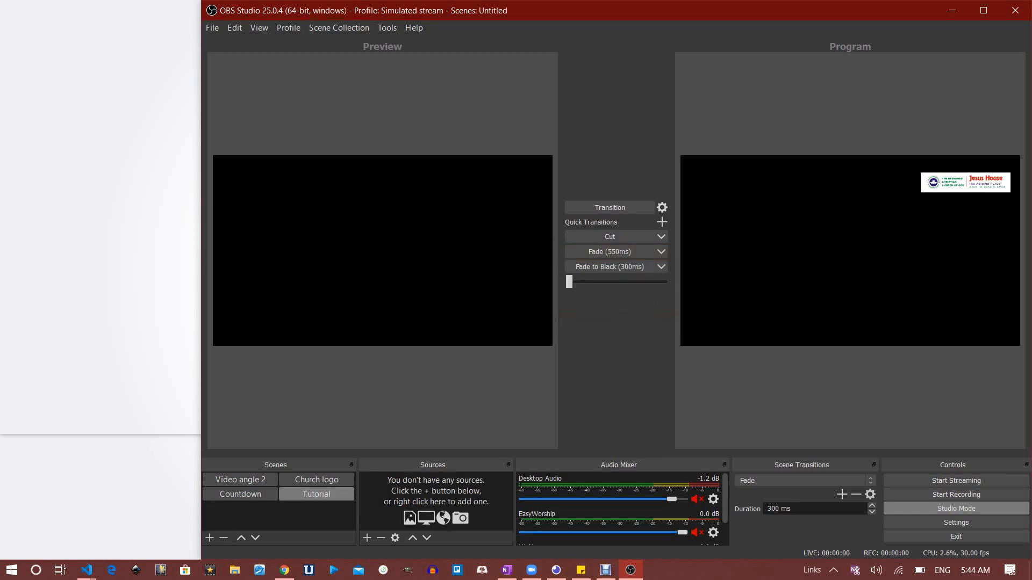
click(952, 10)
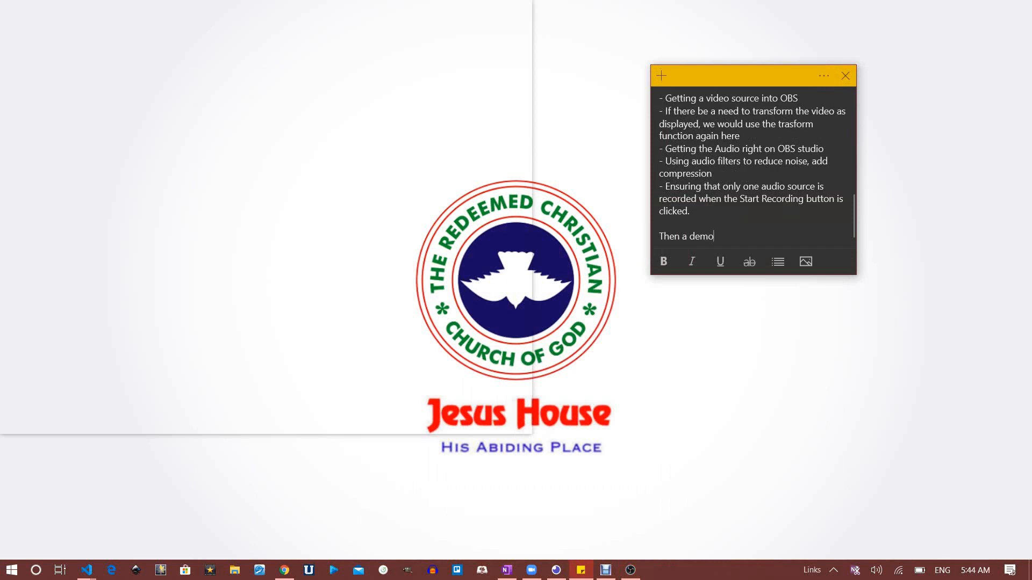
Launch EasyWorship 6 from Start search using 'easywo' and dismiss the registration notice
key(super)
text(ea)
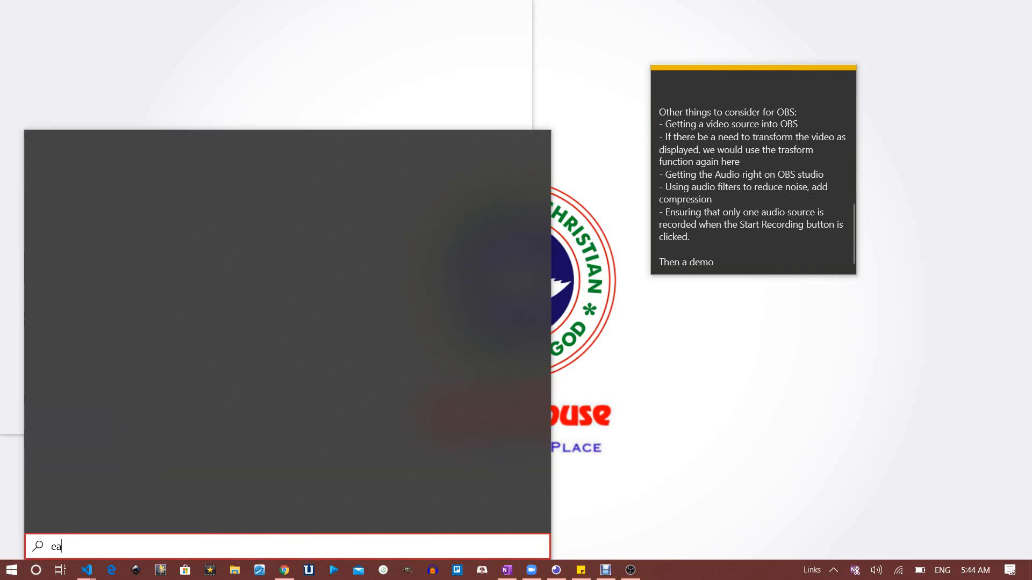
text(sywo)
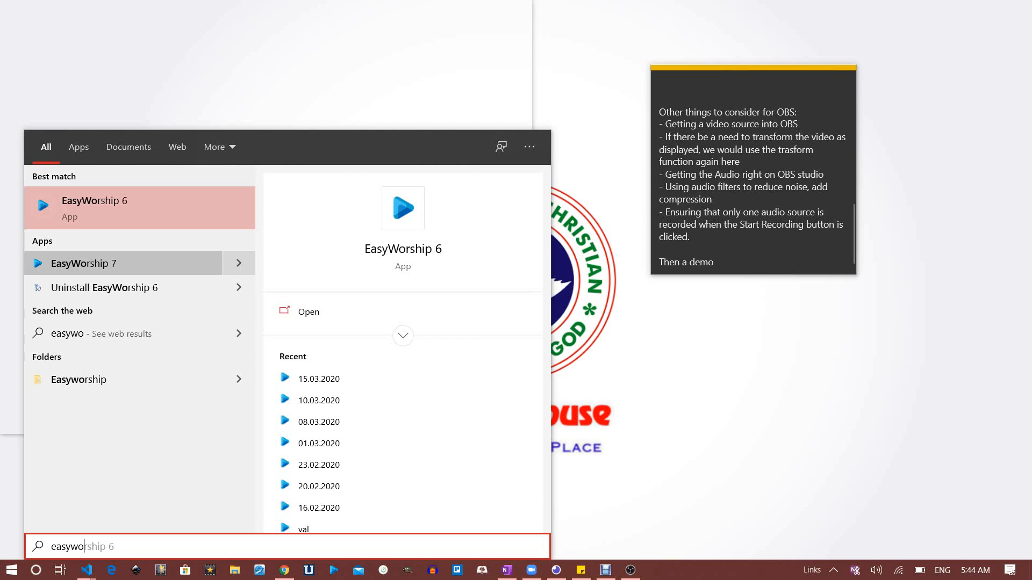
key(Return)
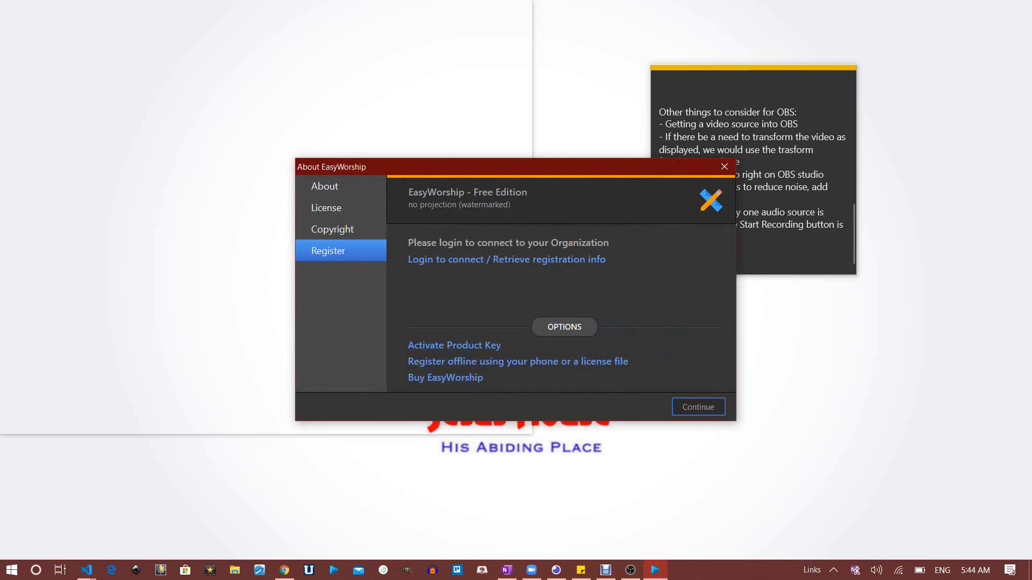
click(724, 166)
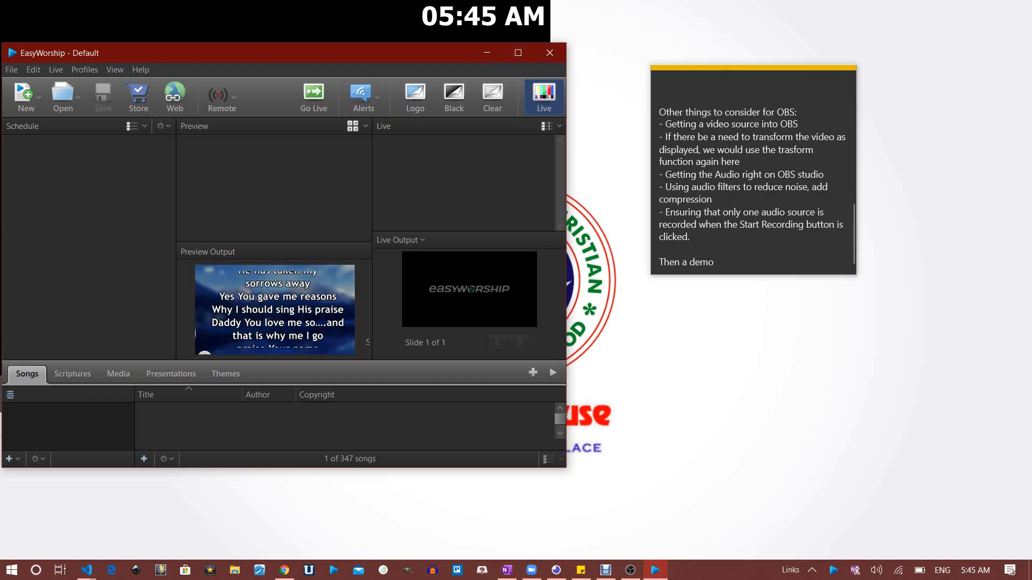
Maximize EasyWorship and show the Themes library of song themes
click(519, 52)
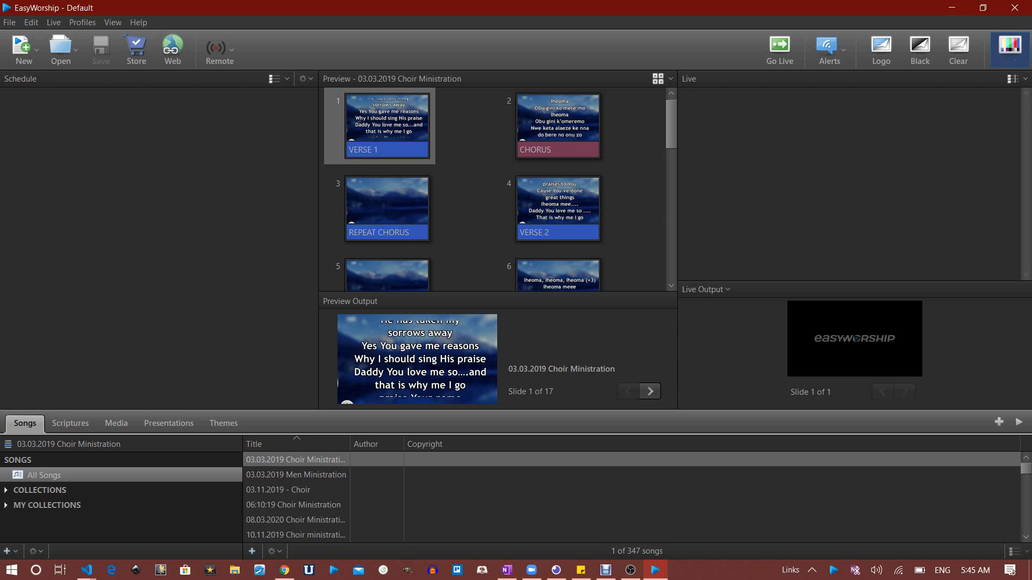
click(224, 423)
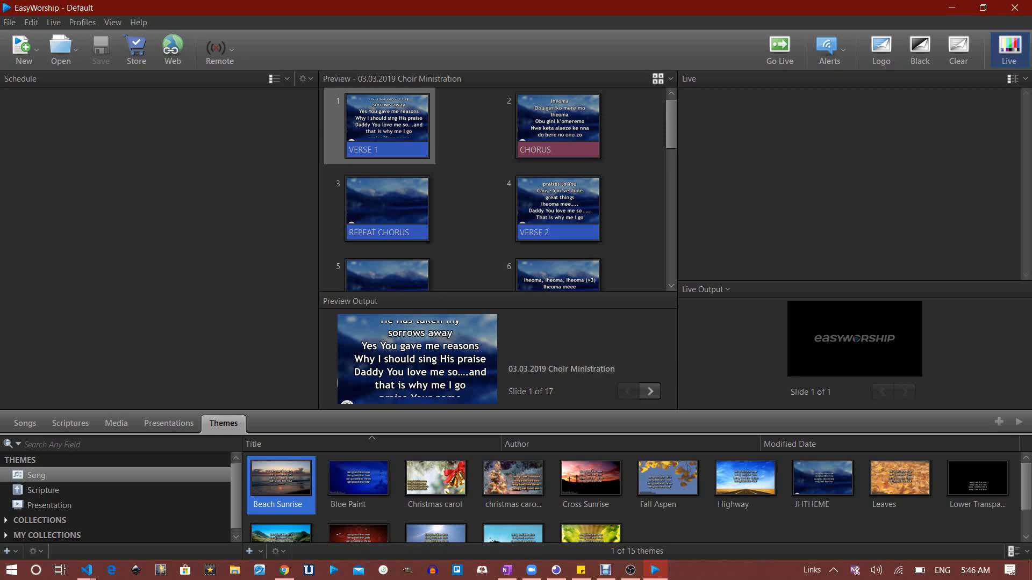
Set the Live stream theme as default scripture theme, then show the Scriptures library
click(43, 490)
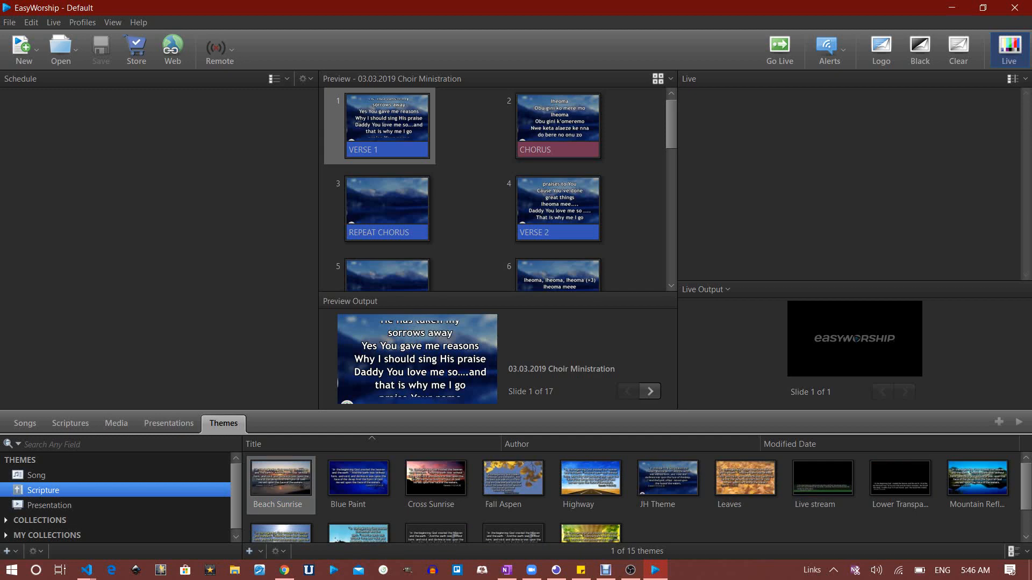
click(50, 506)
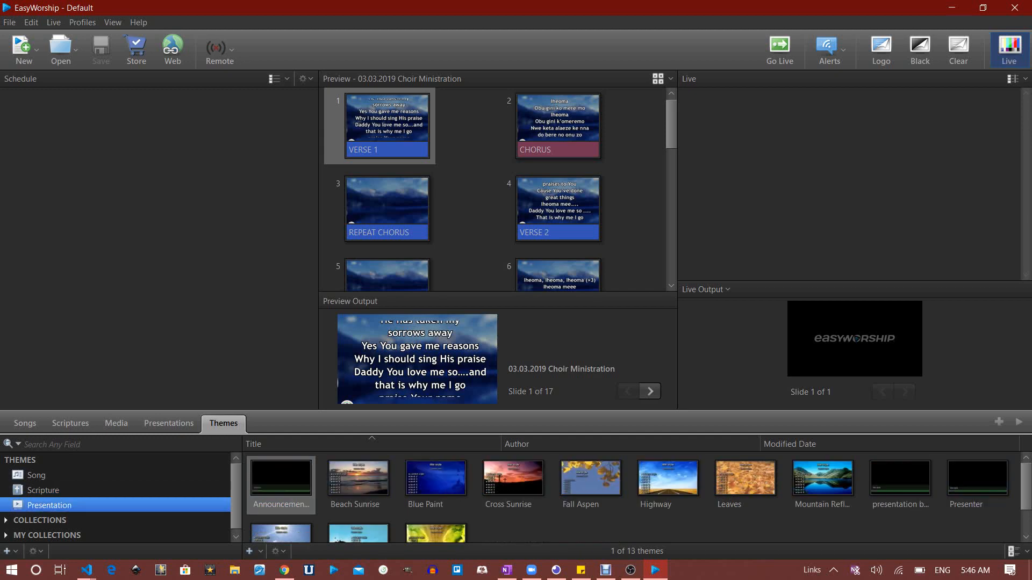
click(43, 490)
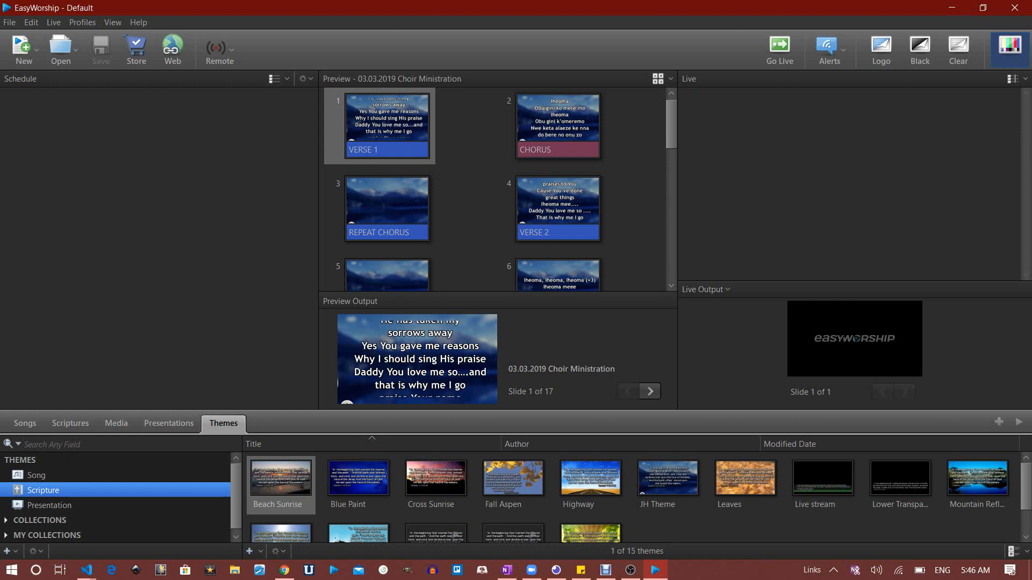
click(823, 484)
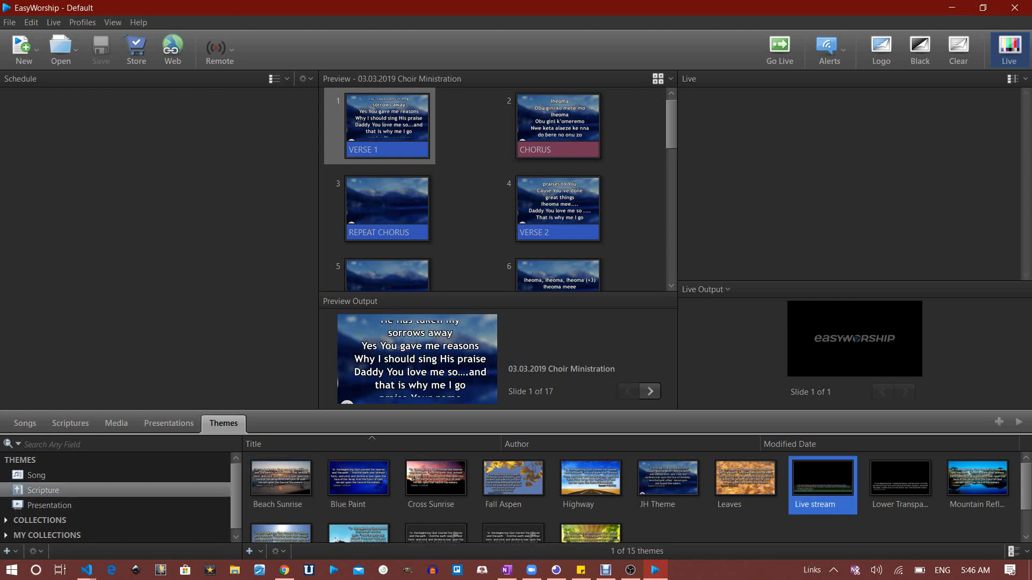
right_click(820, 476)
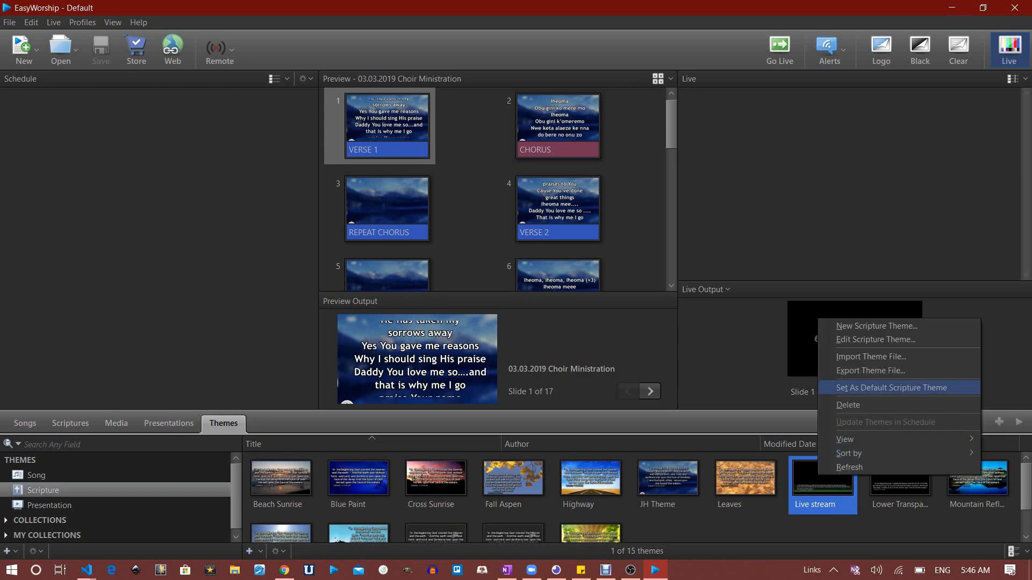
click(891, 388)
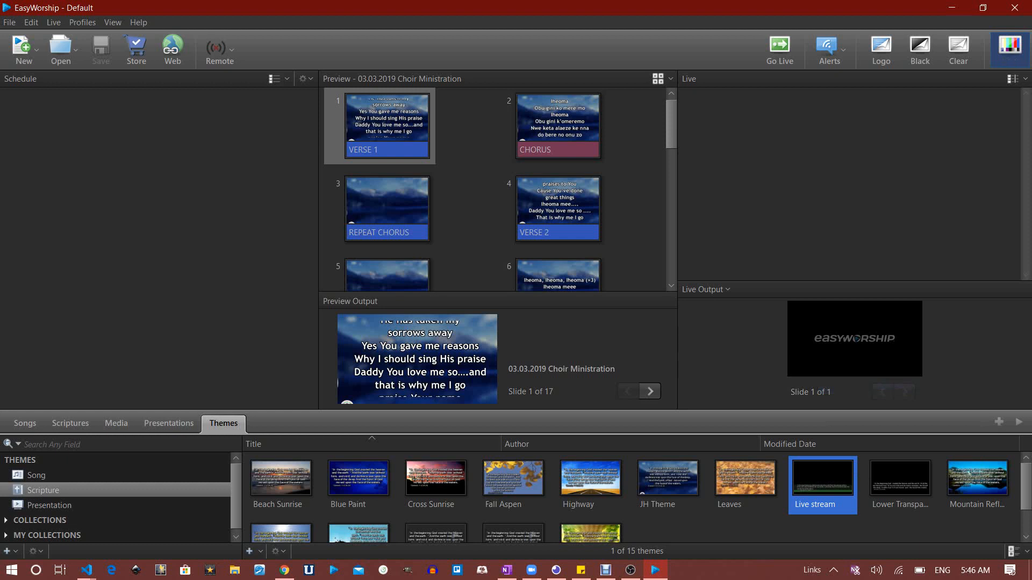
click(70, 424)
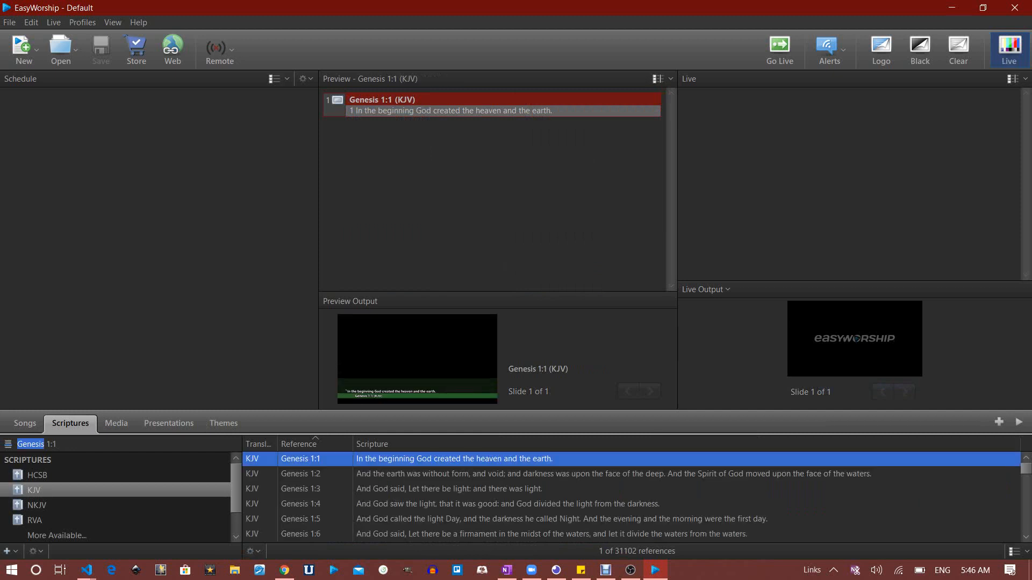
Send Genesis 1:1 (KJV) live and minimize EasyWorship to check the lower-third output
key(Return)
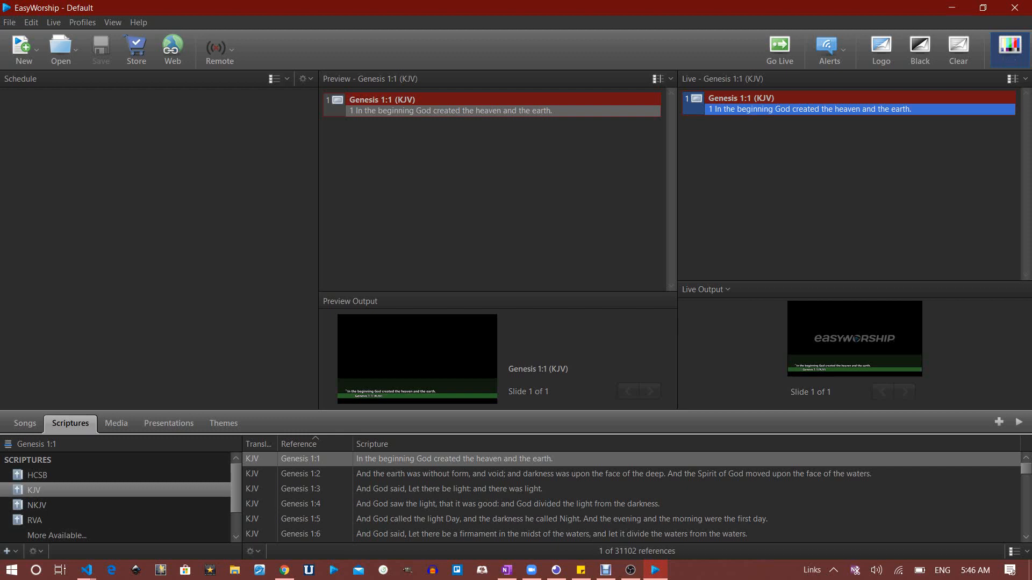
key(alt+Tab)
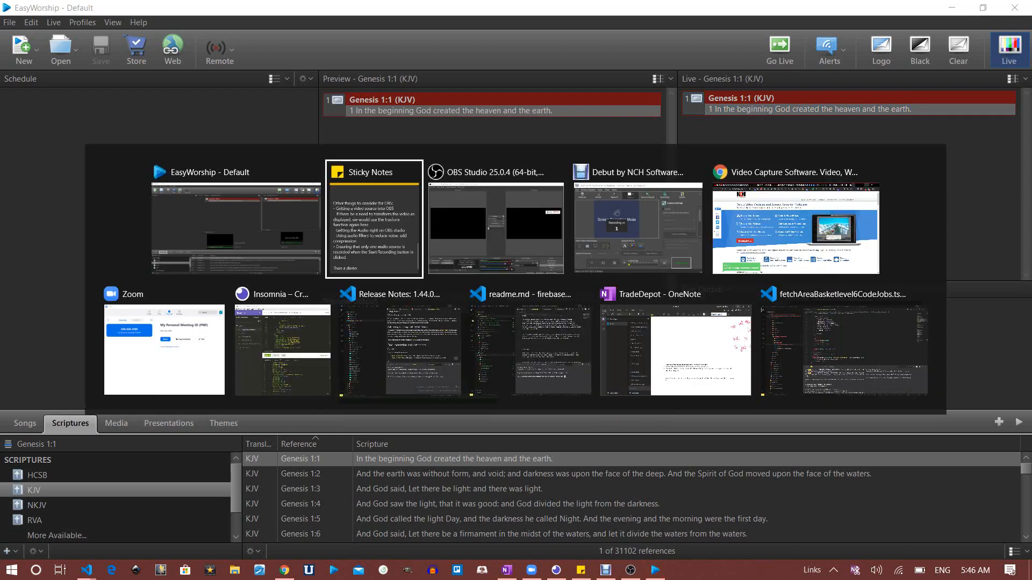
key(alt+shift+Tab)
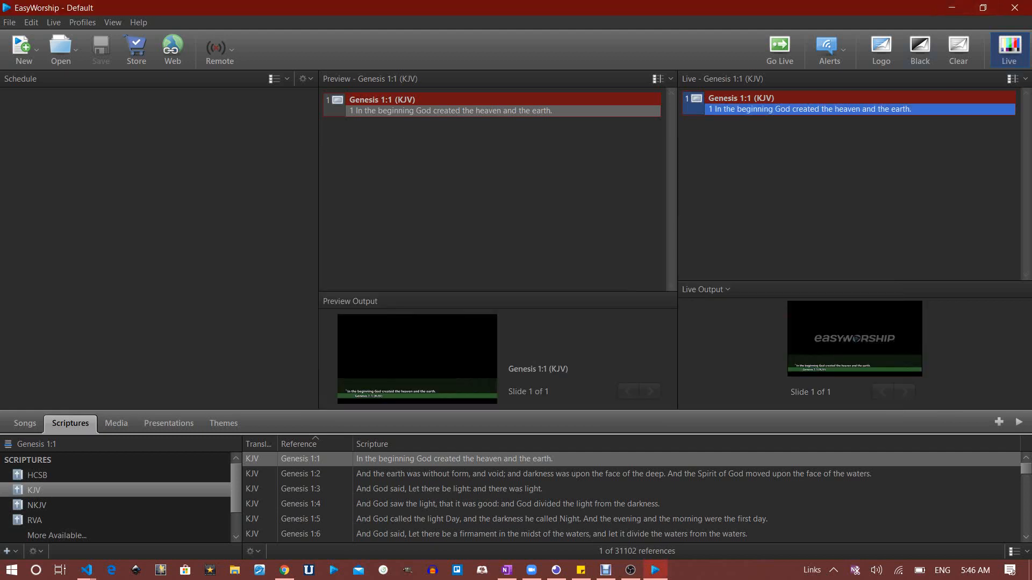
click(952, 8)
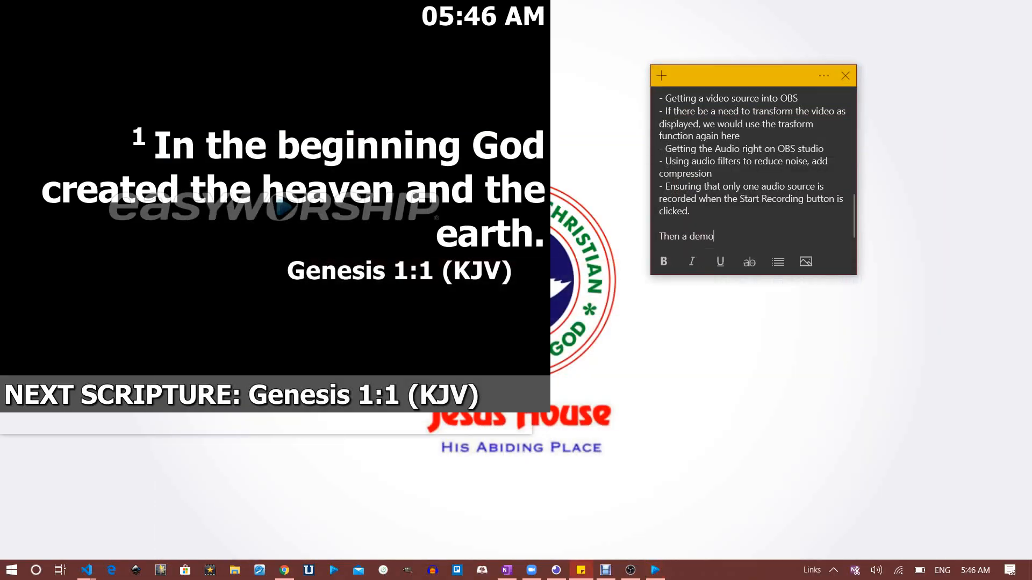
key(alt+Tab)
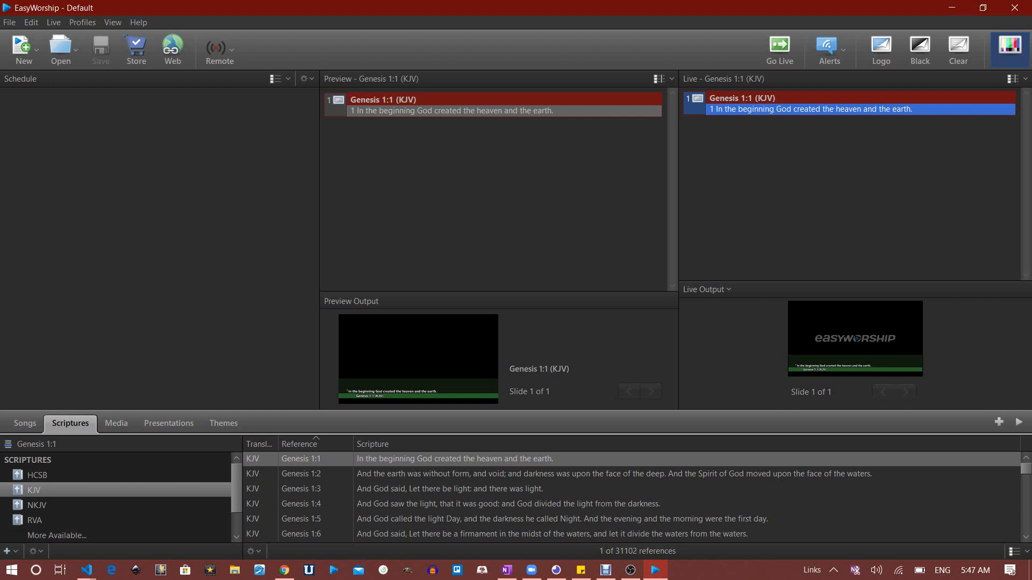
Put the 'Digging Deep 31.03.2020 Questions' presentation live on its third question slide
click(169, 423)
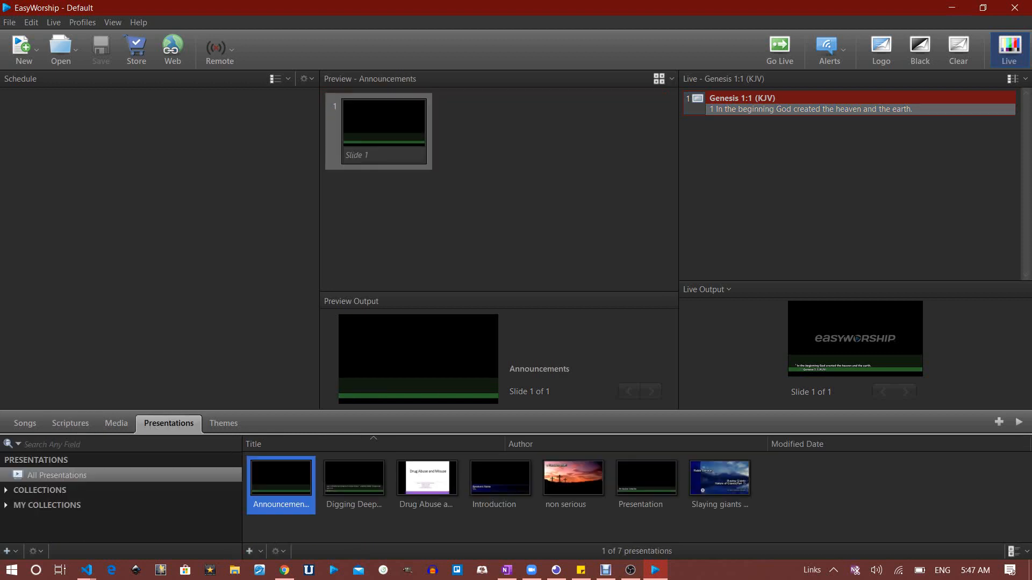
click(354, 484)
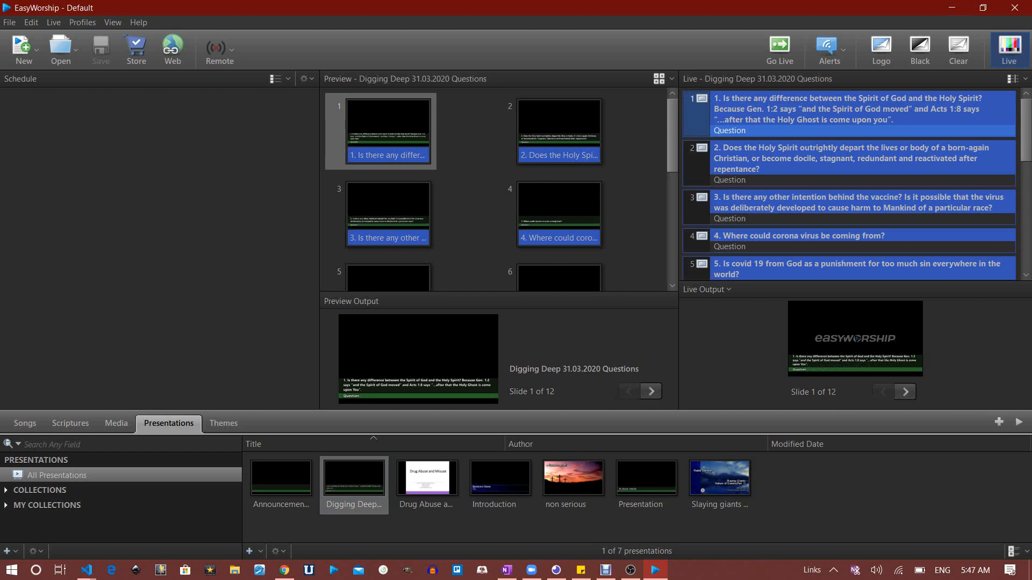
click(849, 163)
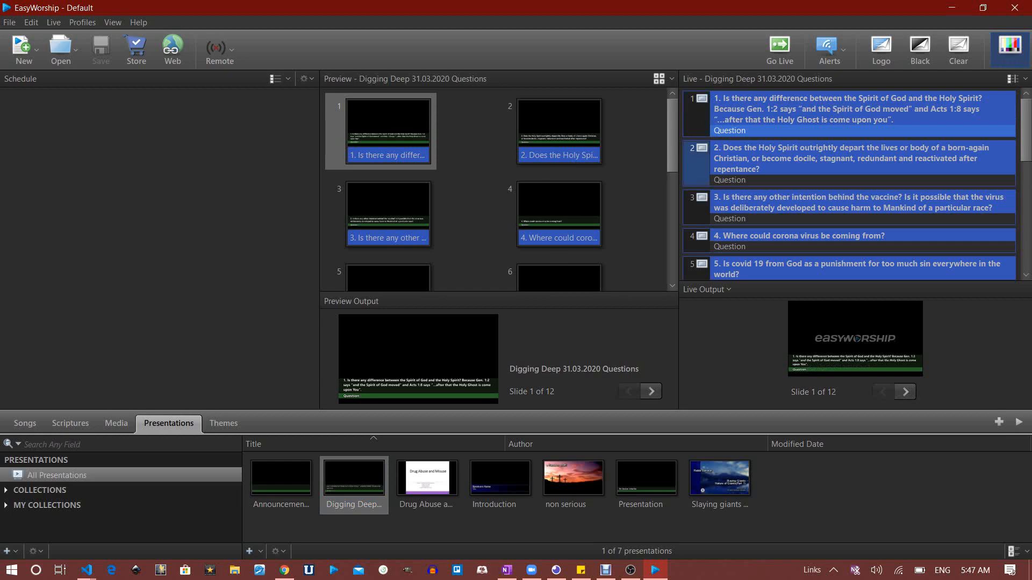
click(849, 164)
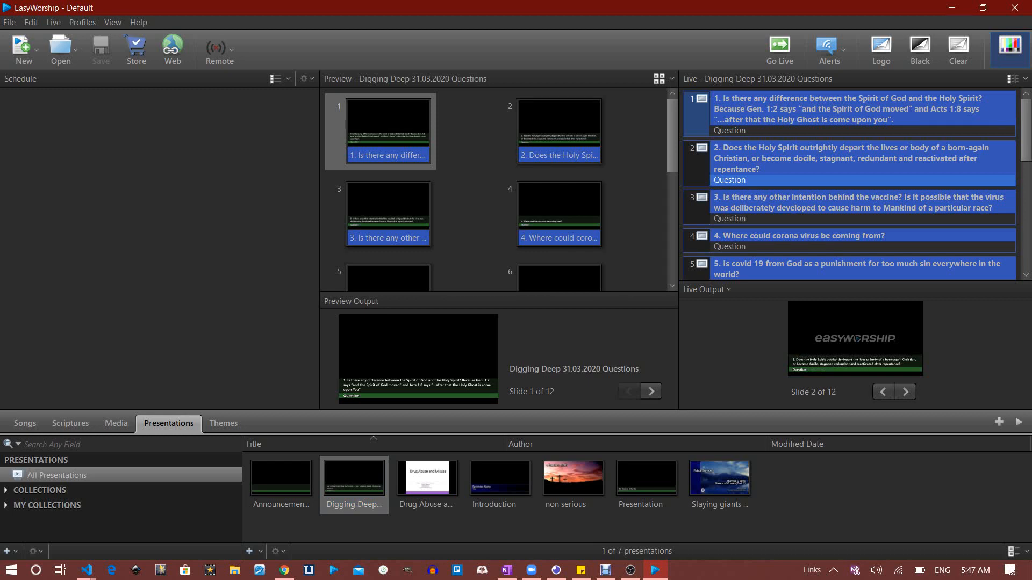
click(849, 114)
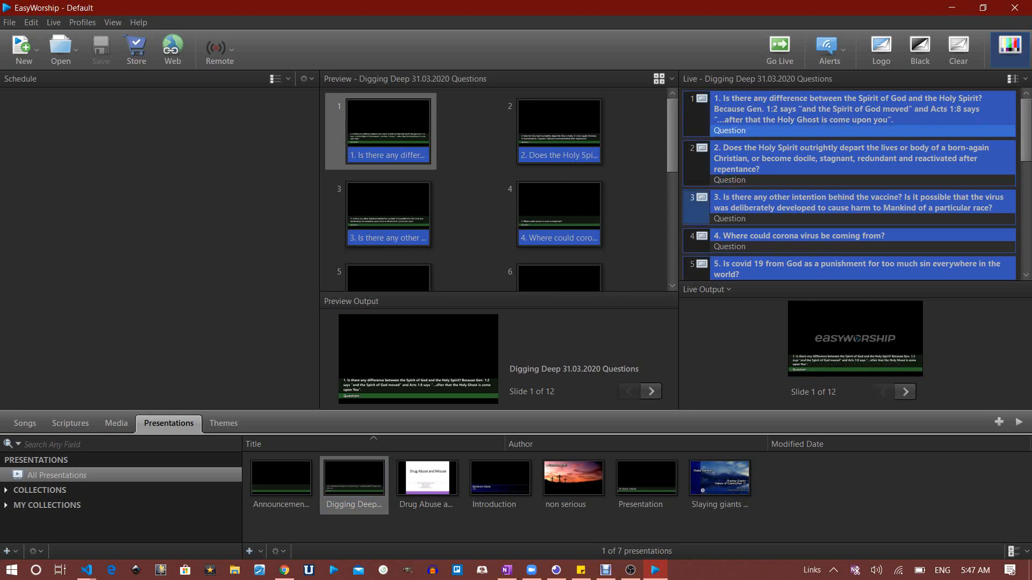
click(849, 208)
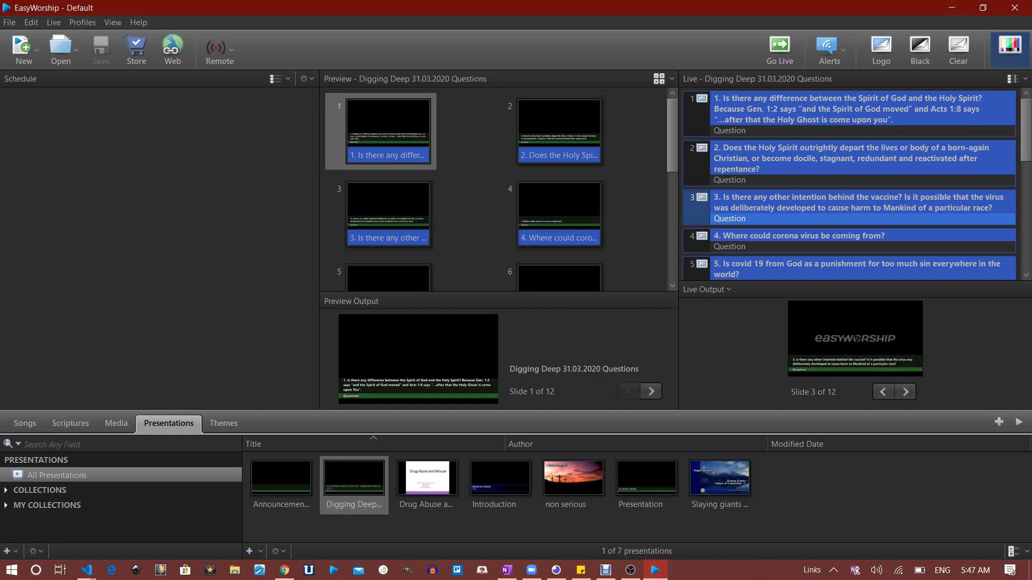
click(223, 423)
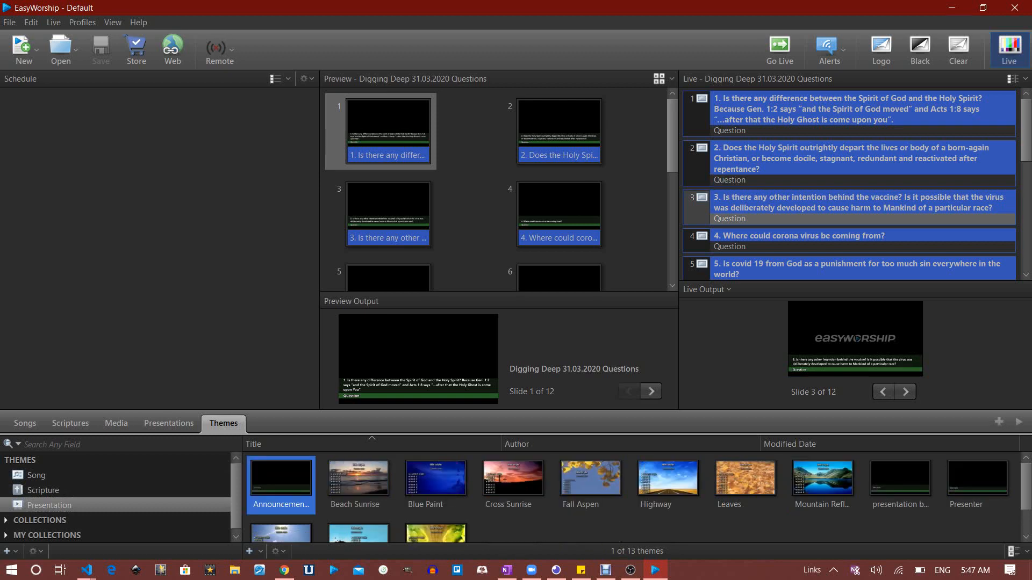
Select the custom dark presentation theme, review its actions menu, then return to Presentations
click(900, 484)
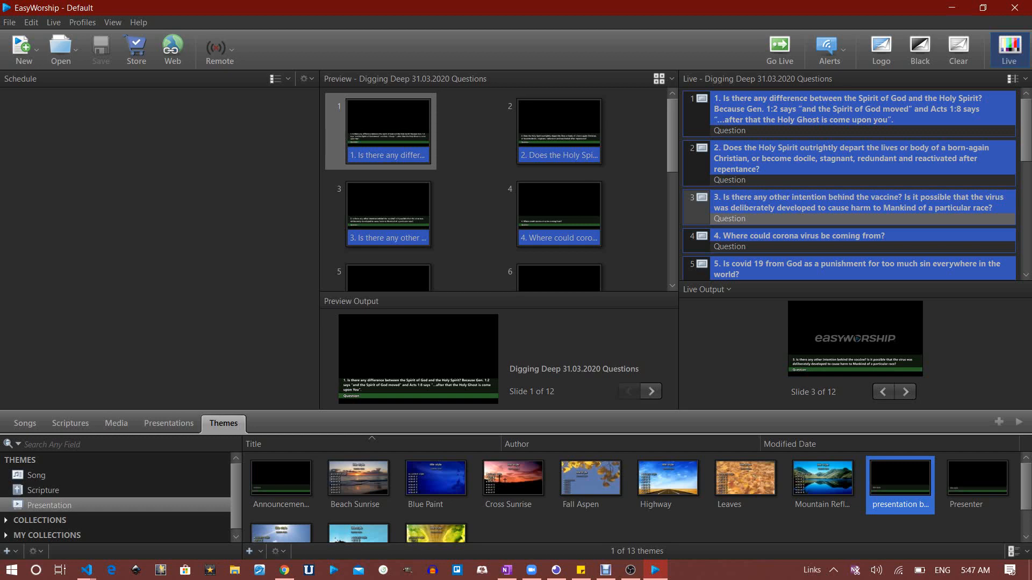
click(169, 424)
click(223, 424)
right_click(901, 495)
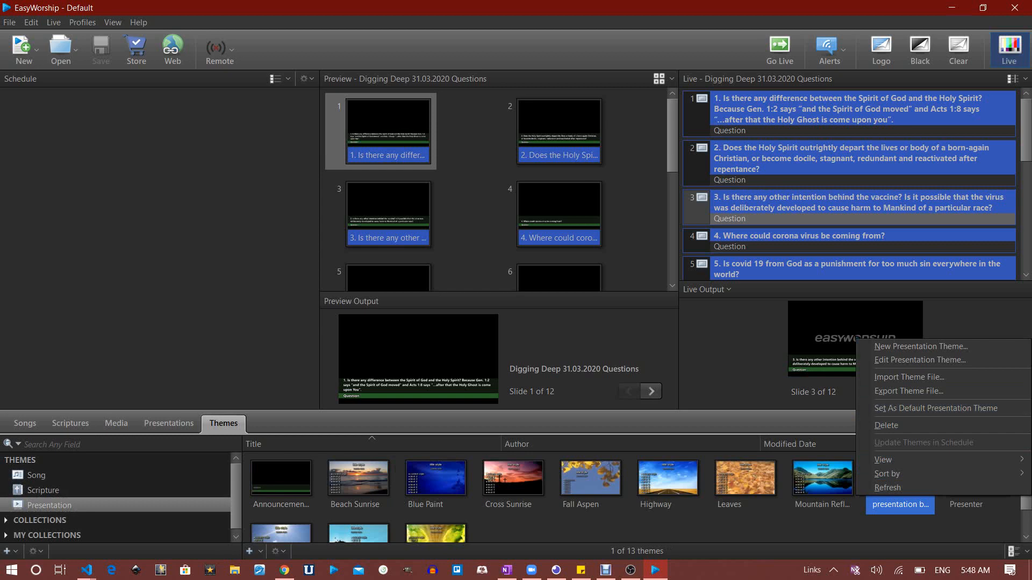
key(Escape)
click(169, 424)
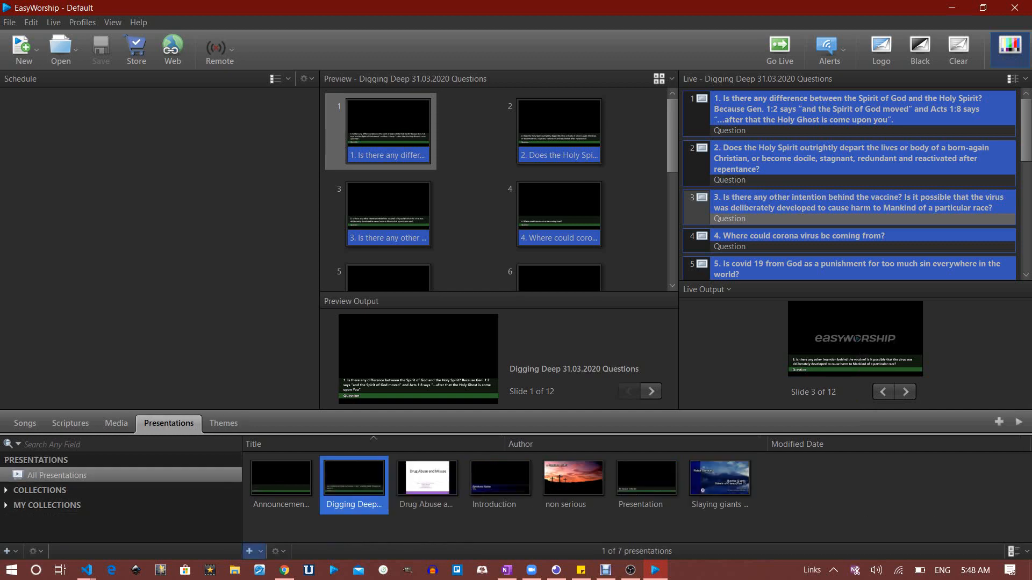
click(250, 551)
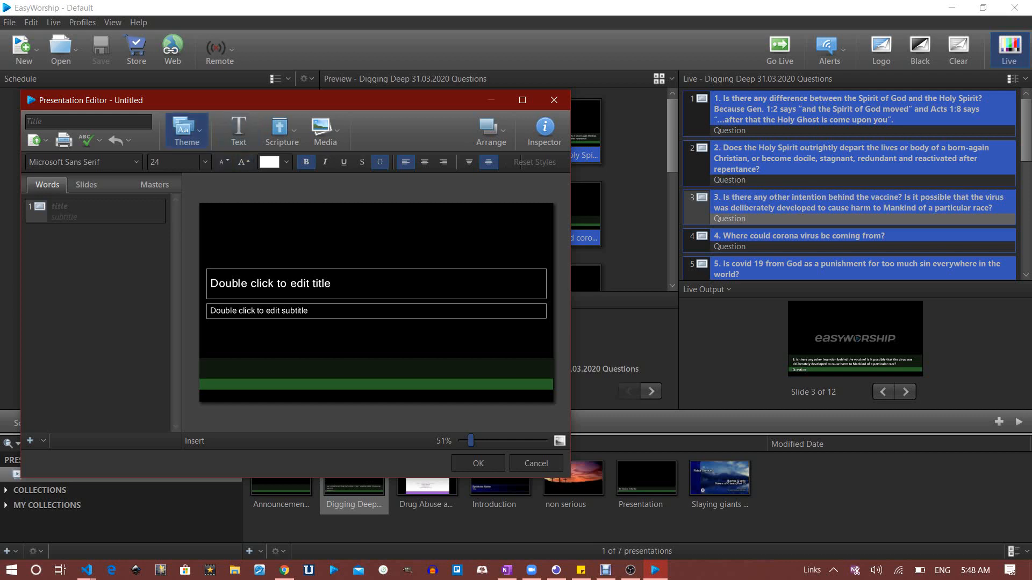
click(187, 129)
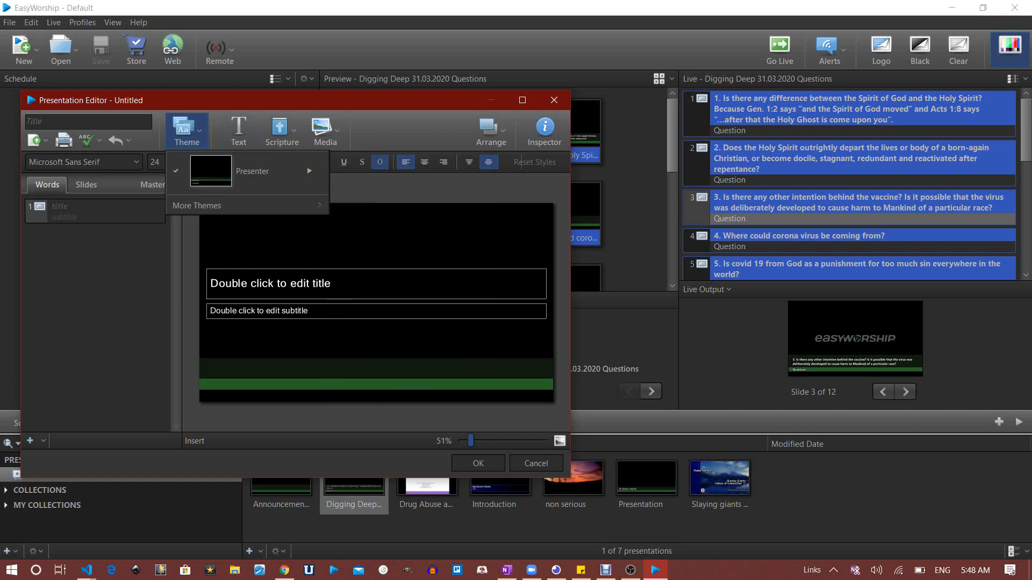
mouse_move(236, 206)
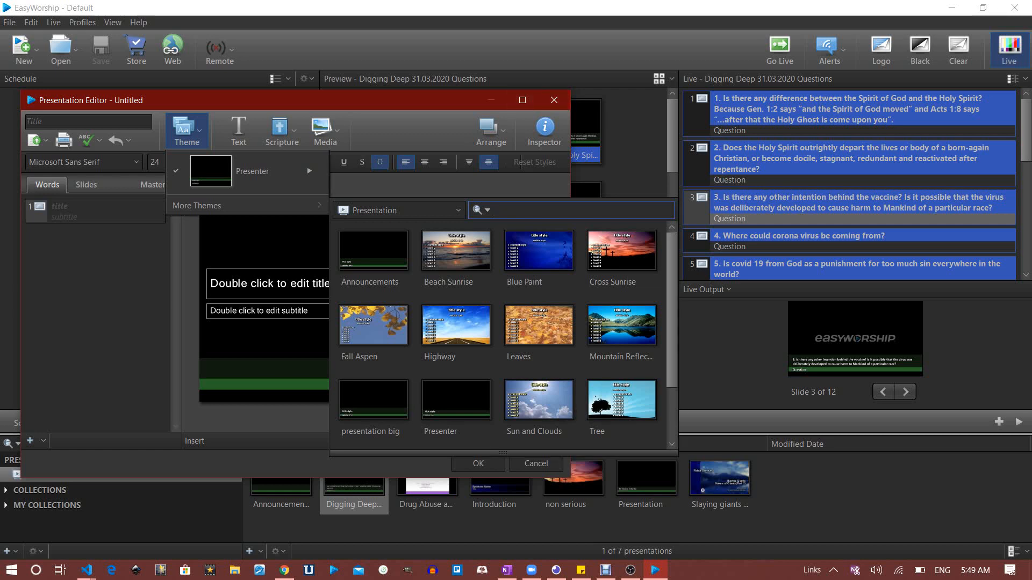
click(555, 101)
click(554, 100)
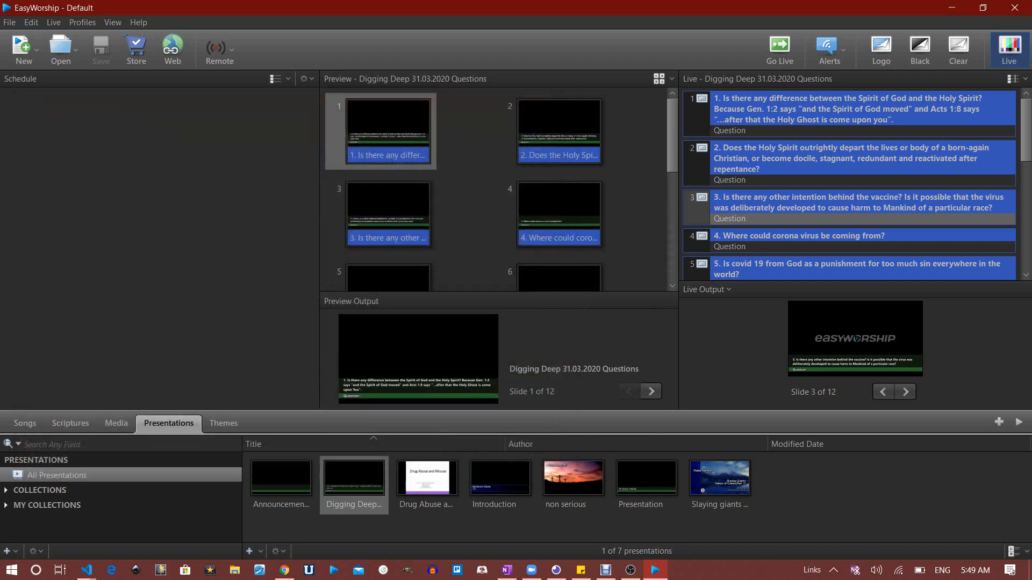
Create a new untitled presentation theme and select the master slide's subtitle placeholder
click(223, 424)
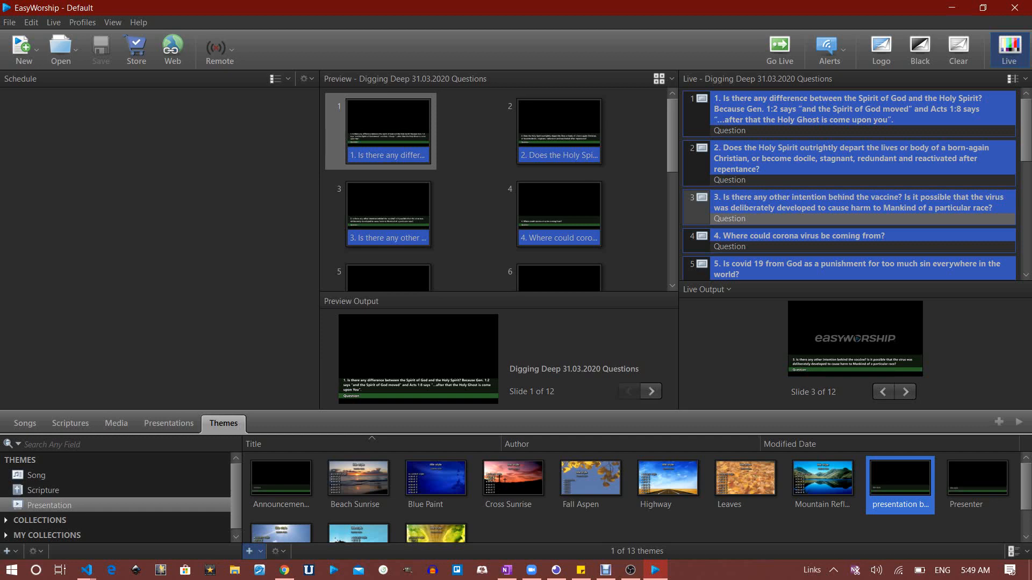
click(249, 551)
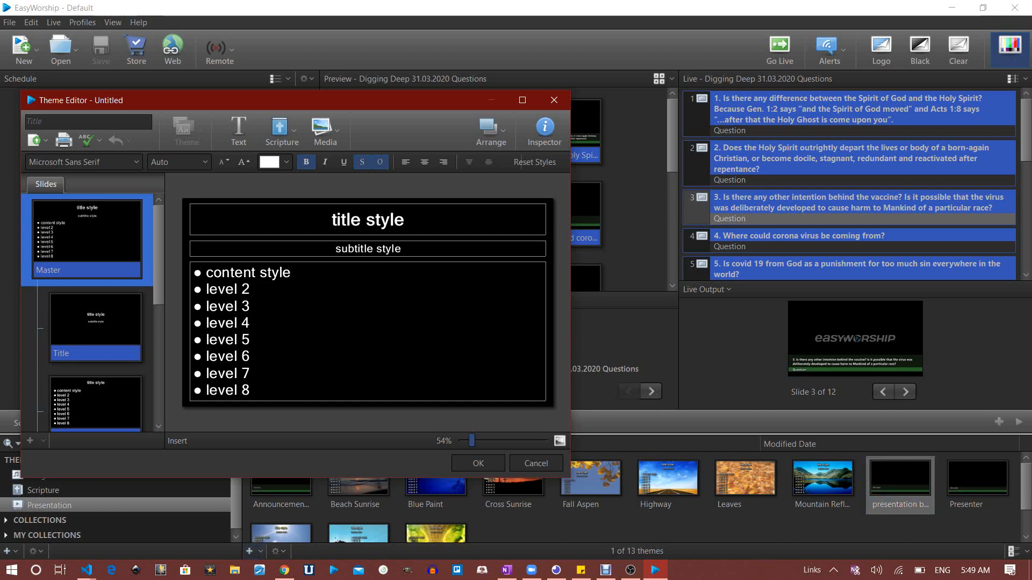
scroll(93, 313, down, 9)
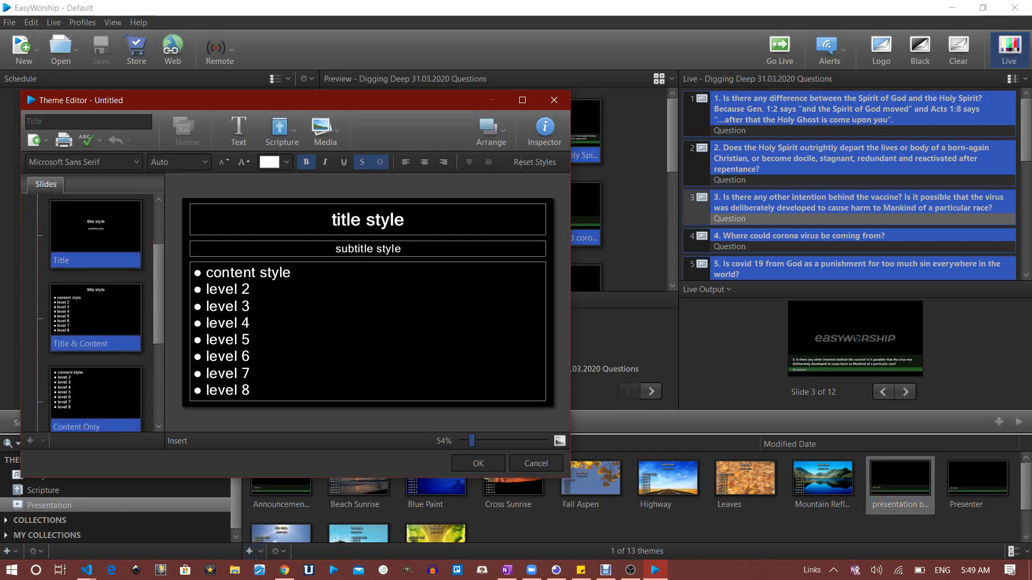
scroll(93, 313, up, 9)
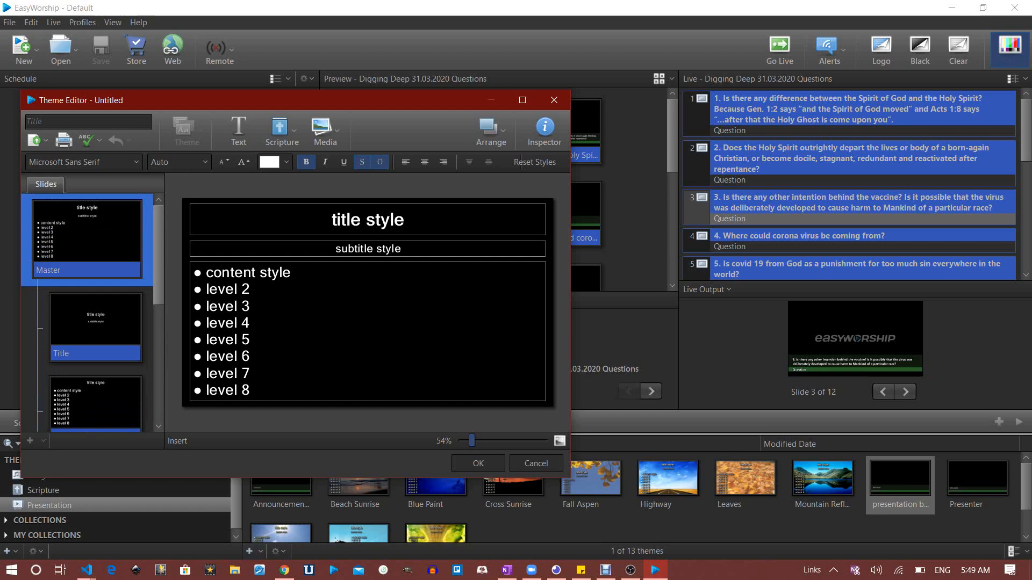
click(367, 249)
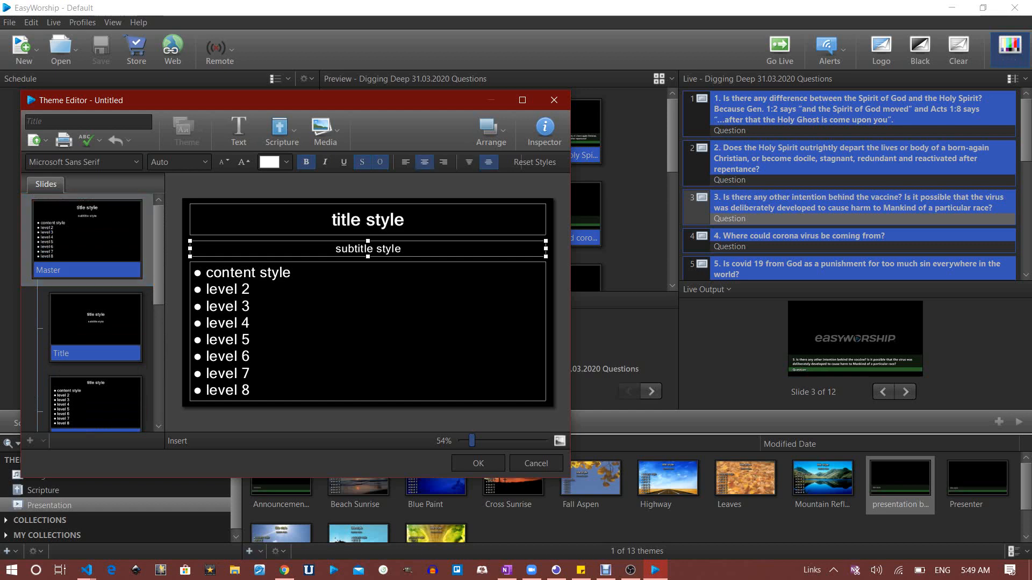
Delete the bulleted content placeholder from the master slide
click(368, 332)
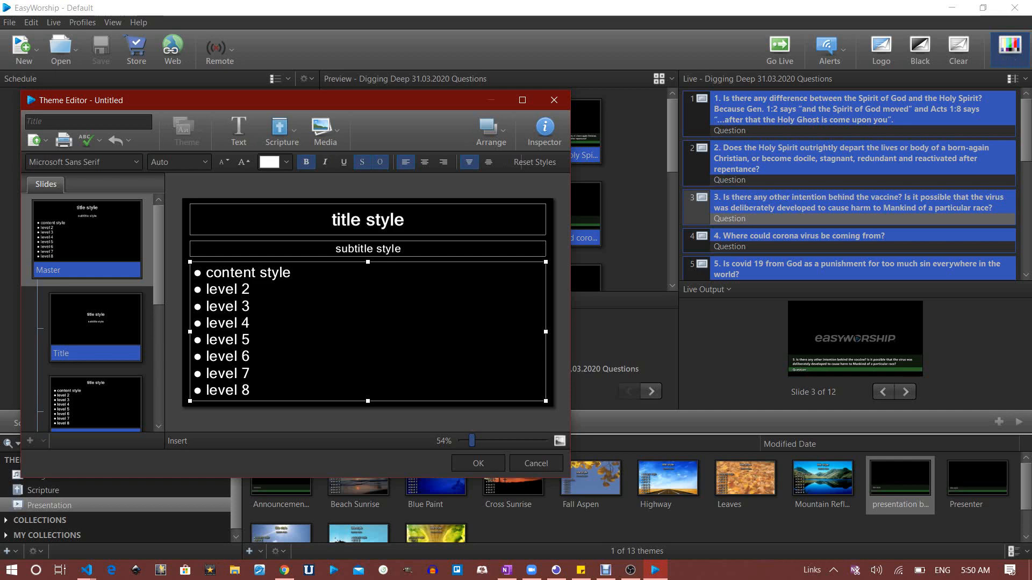
key(Delete)
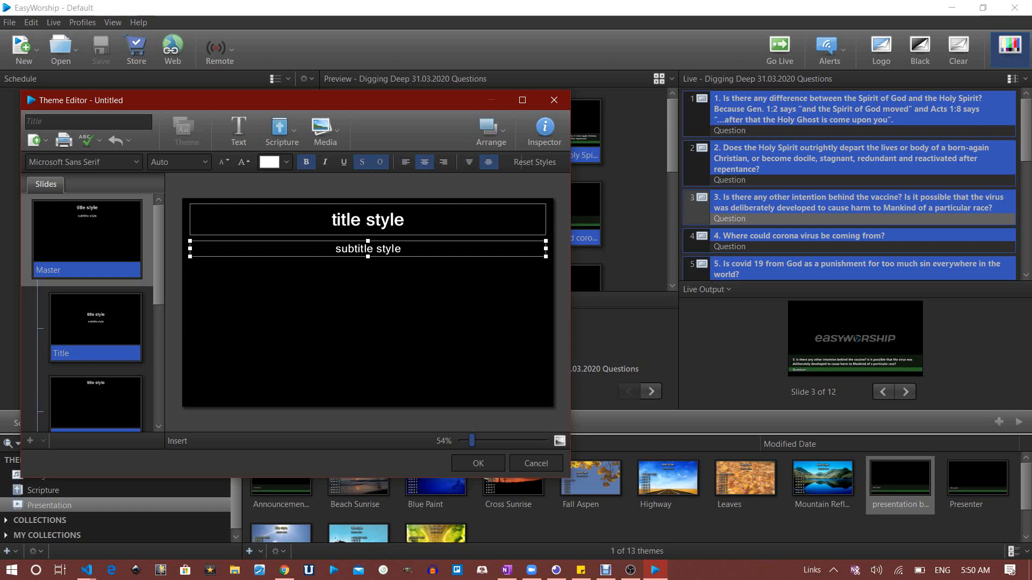
key(Delete)
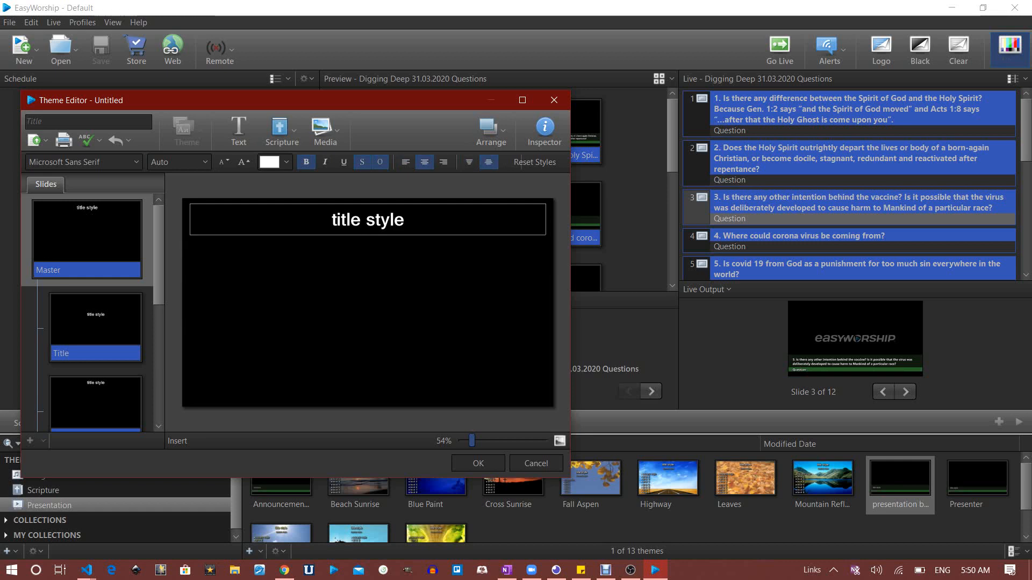
Move the title and subtitle placeholders together to the bottom of the master slide
click(368, 220)
click(367, 220)
drag(367, 220, 367, 262)
key(ctrl+z)
key(ctrl+z)
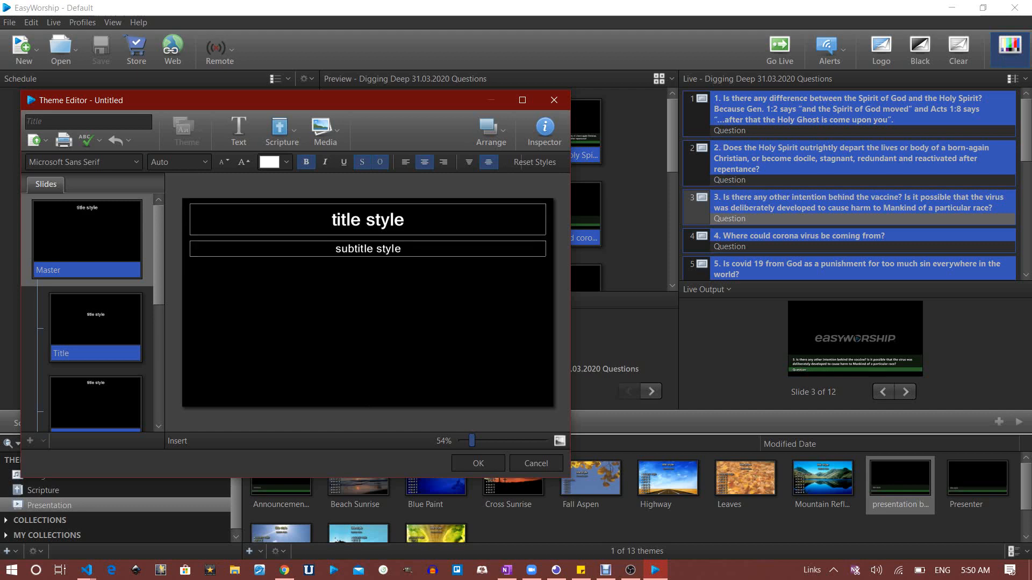
click(368, 220)
key(ctrl+a)
drag(368, 220, 368, 364)
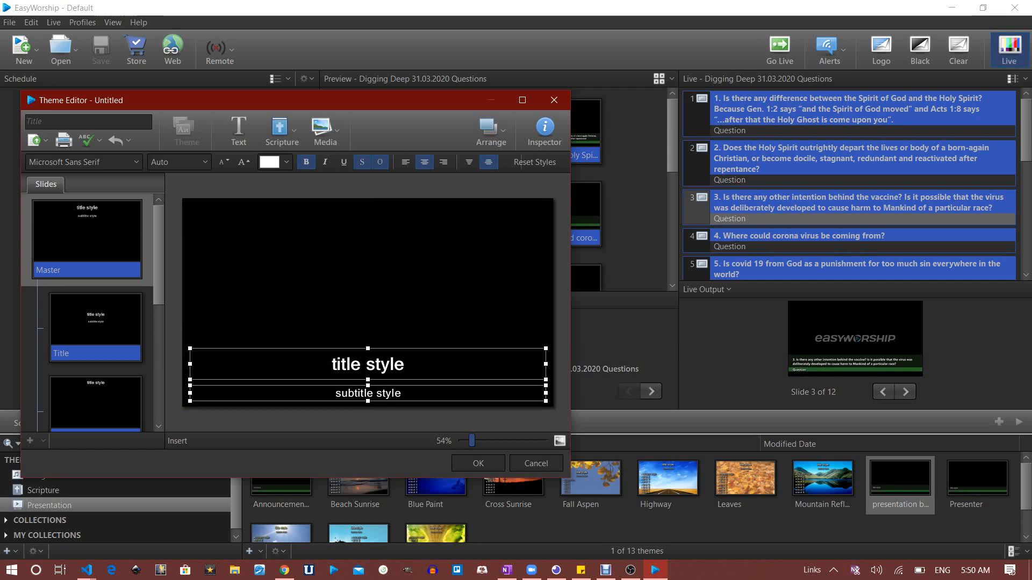
key(Escape)
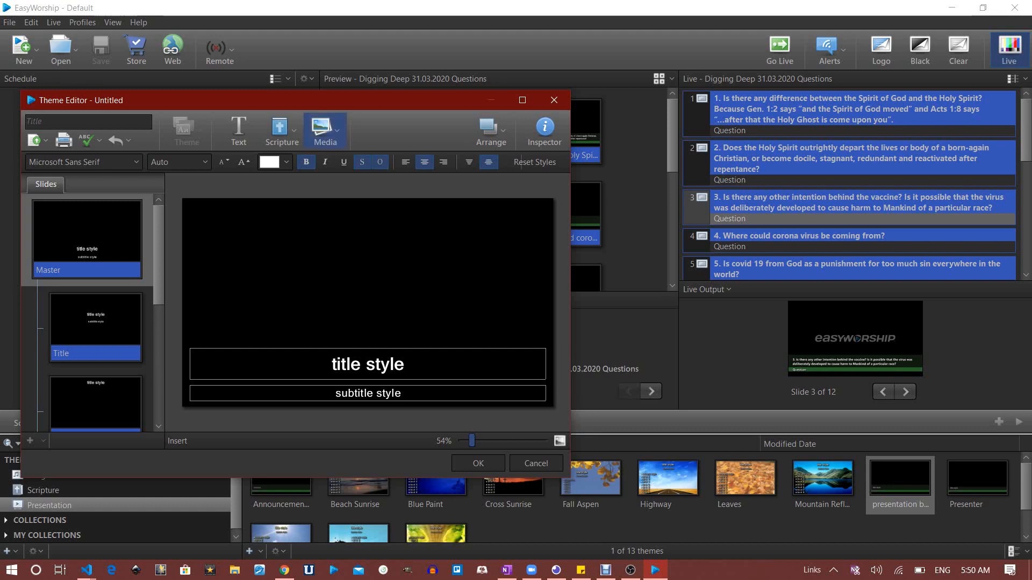
Insert the scripture_background image from the Images media list onto the master slide
click(322, 129)
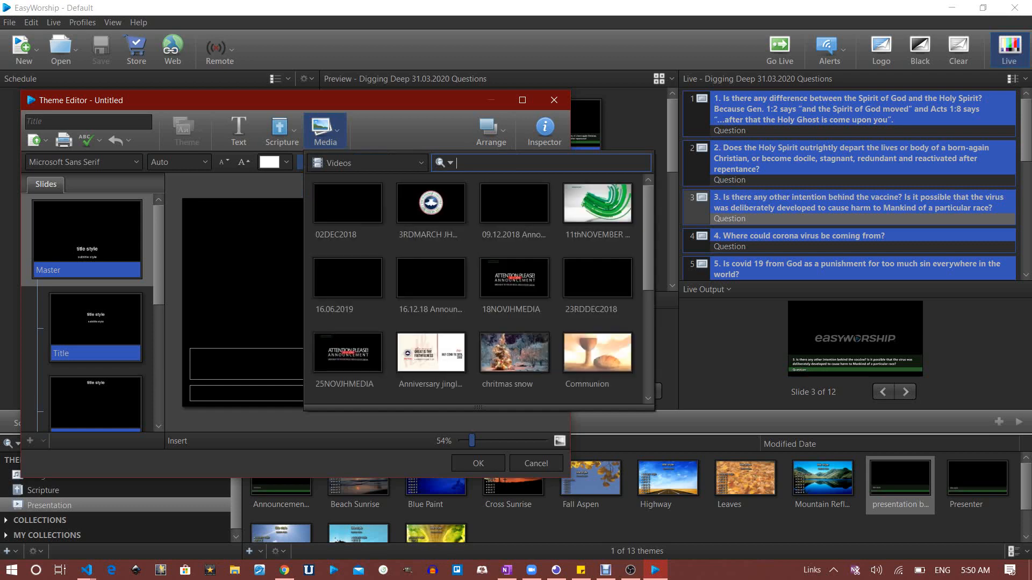
click(371, 163)
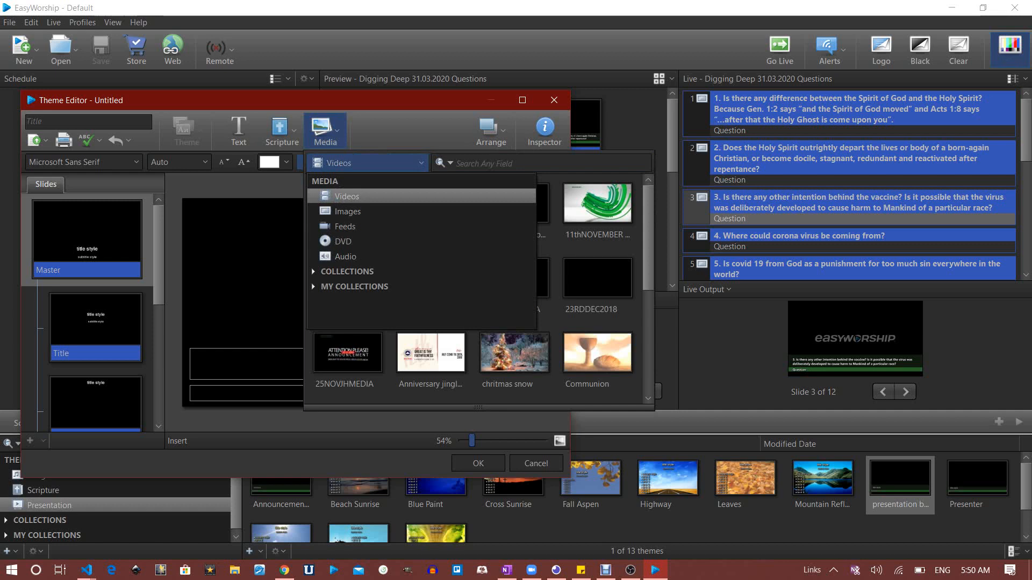
click(346, 212)
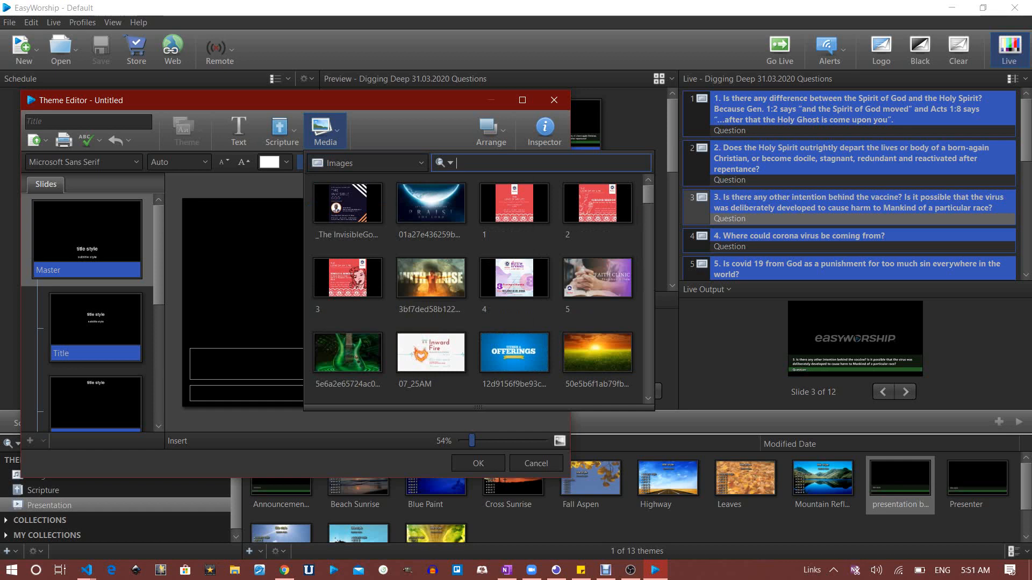
scroll(478, 290, down, 5)
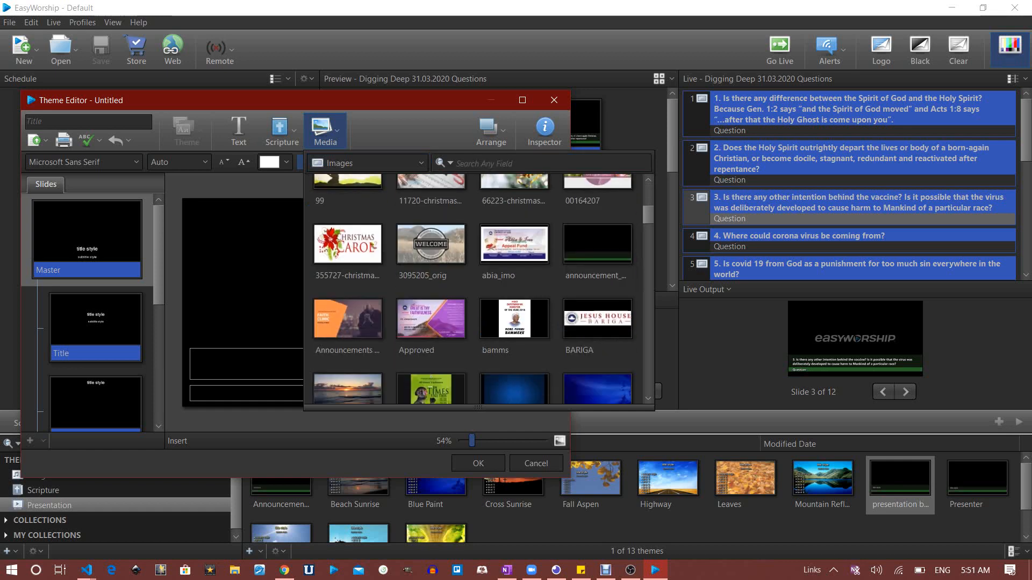
scroll(473, 291, down, 6)
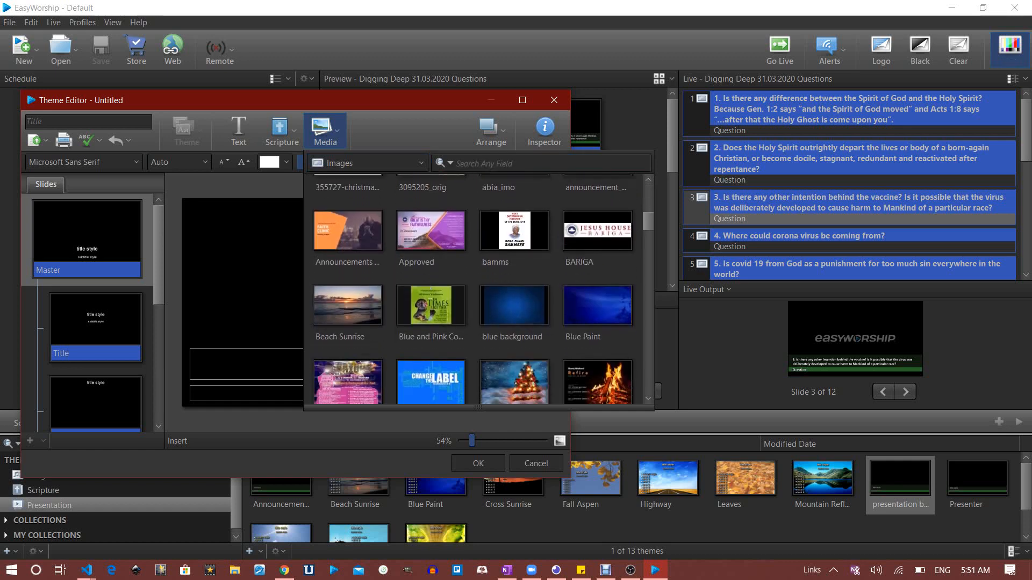
scroll(478, 290, down, 5)
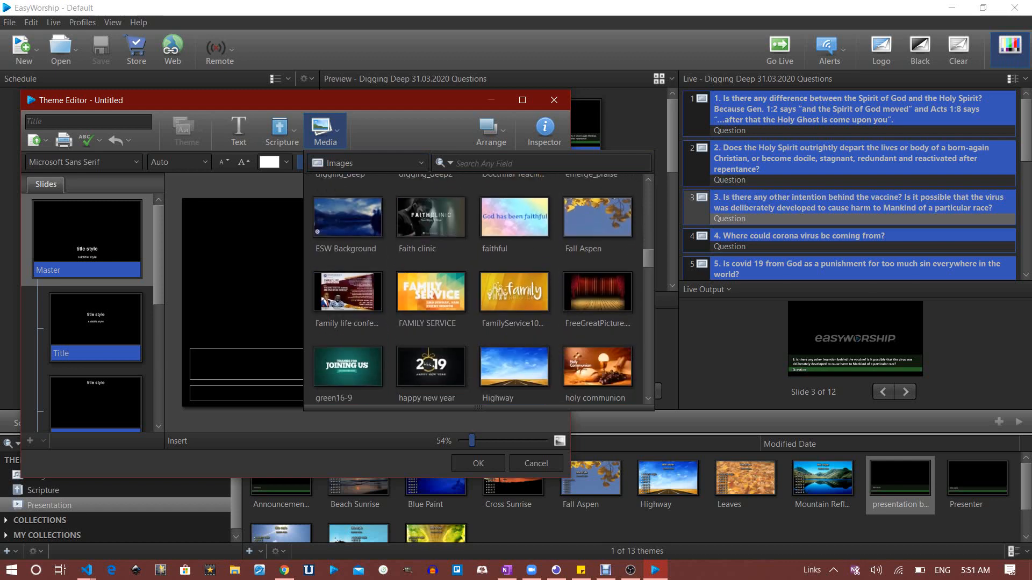
scroll(478, 290, down, 3)
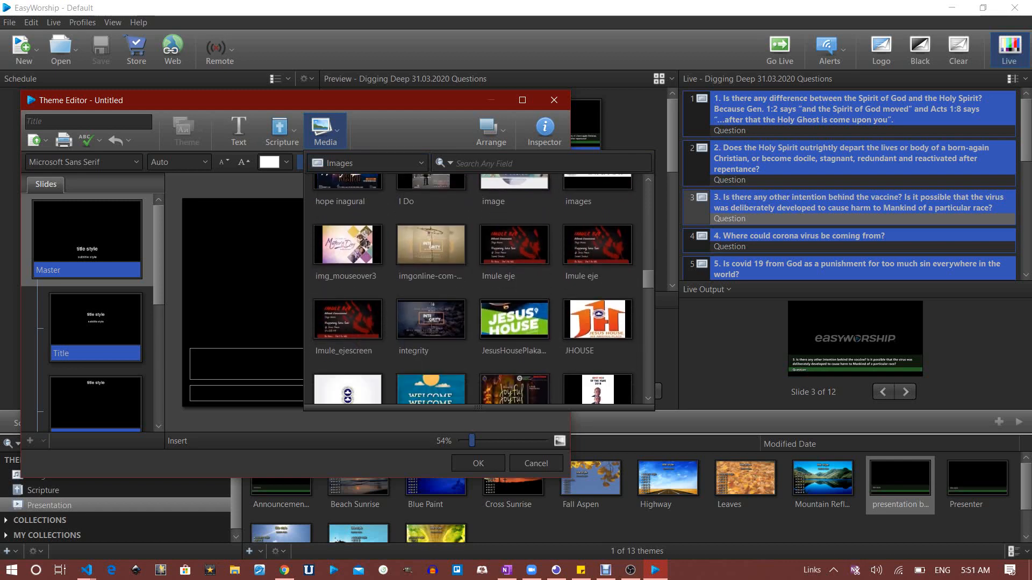
scroll(473, 291, down, 5)
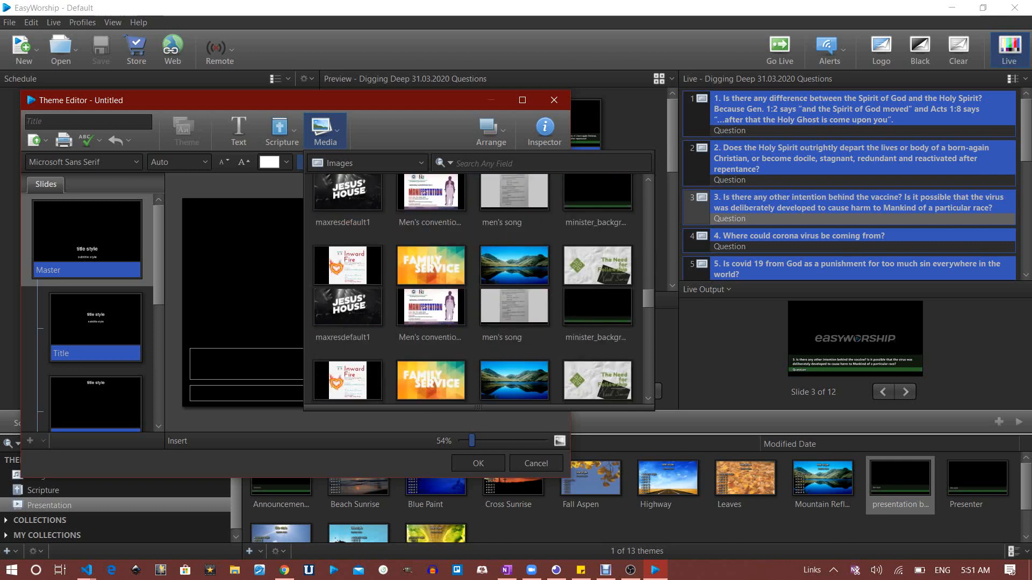
scroll(473, 291, down, 5)
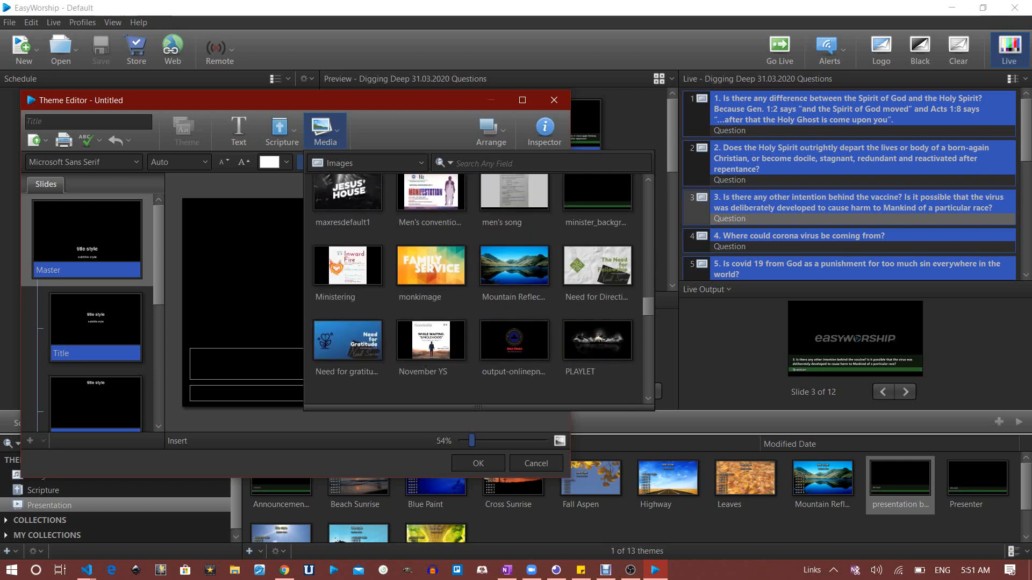
scroll(478, 290, down, 2)
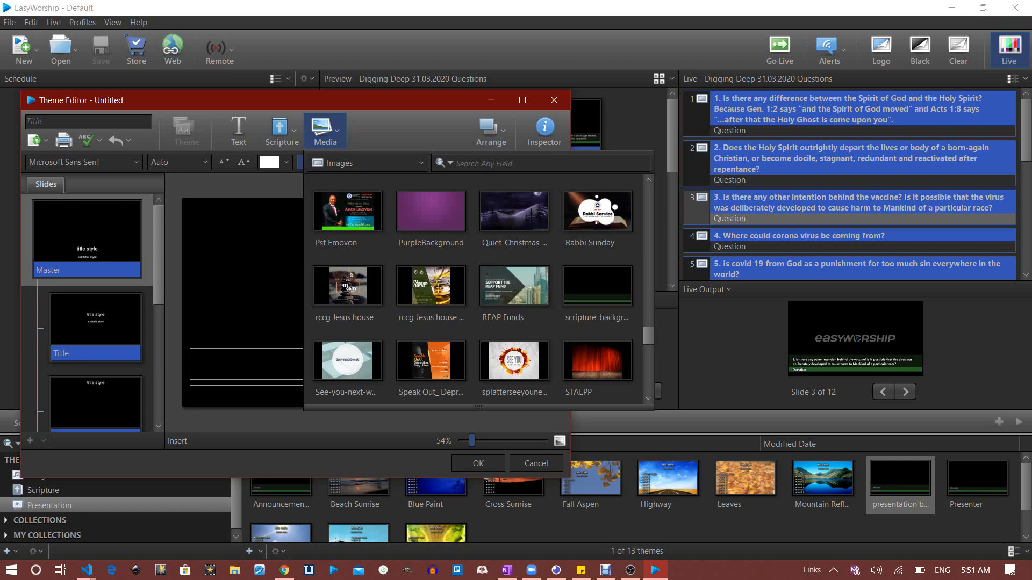
double_click(597, 287)
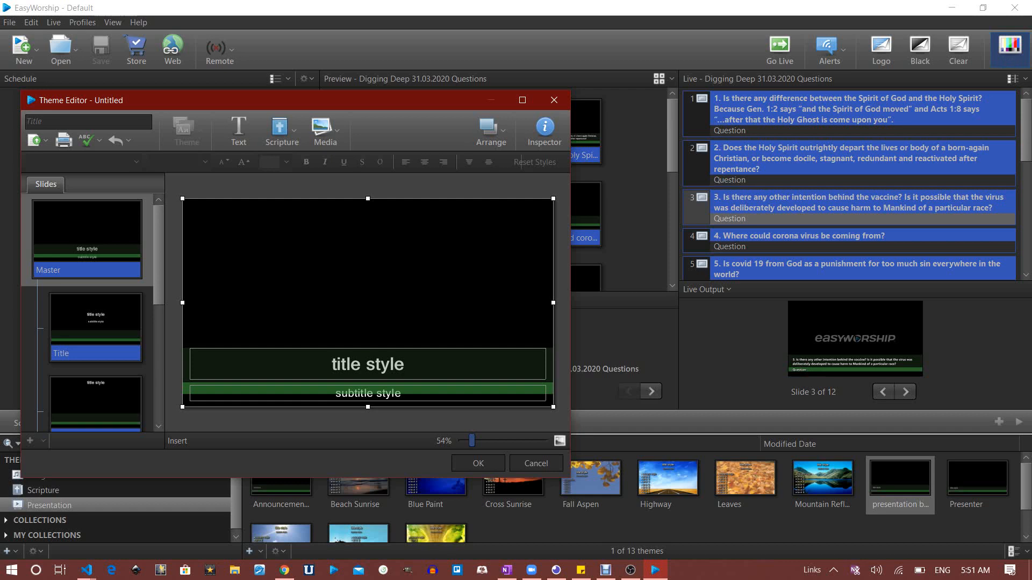
Send the background image to the back and left-align the title and subtitle text
click(491, 129)
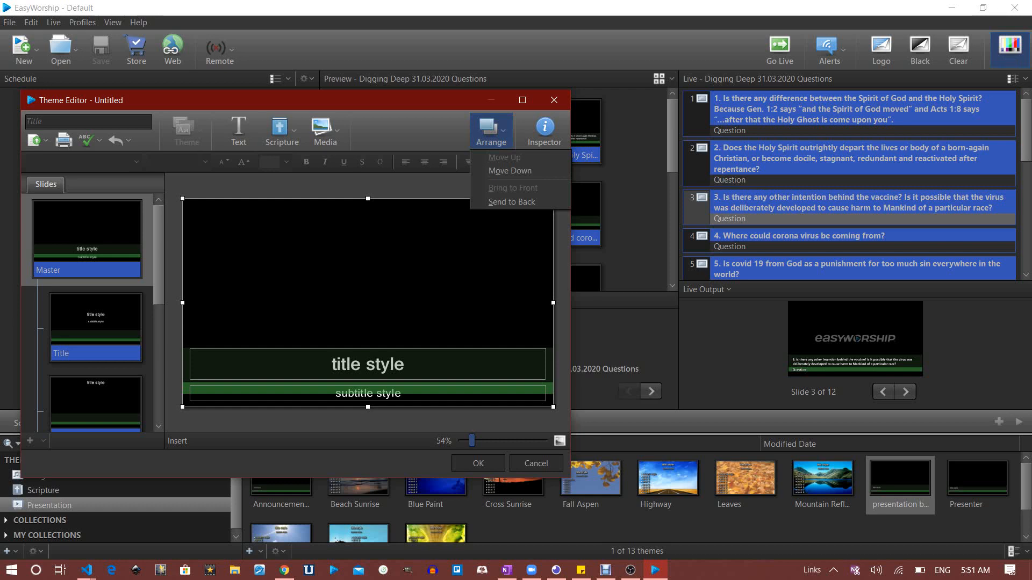
click(511, 202)
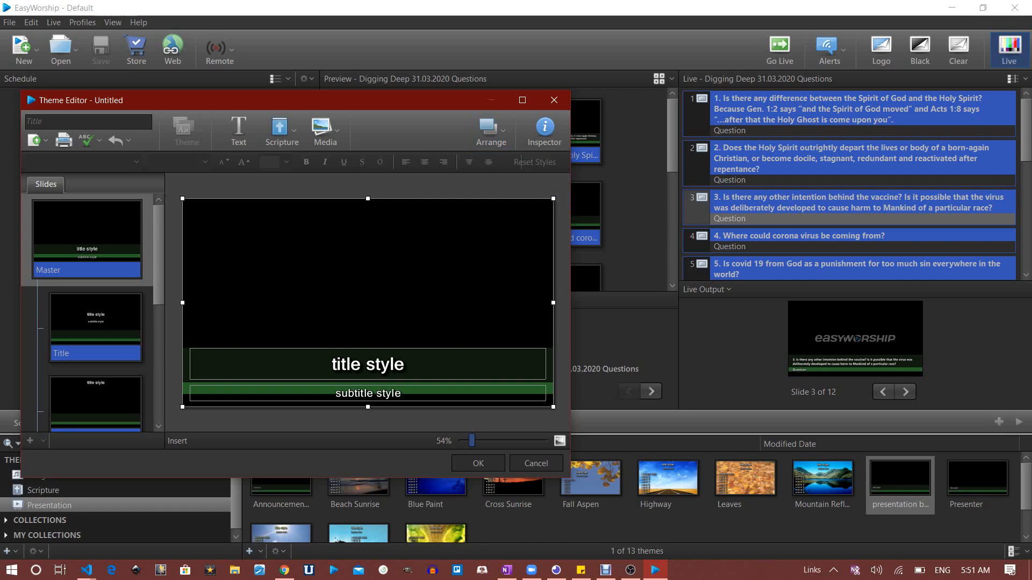
click(367, 365)
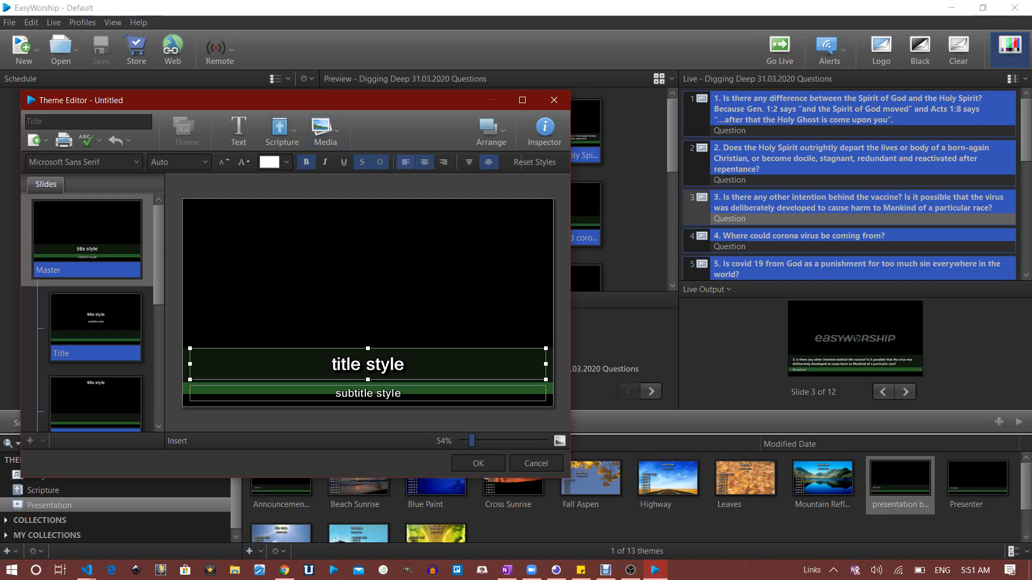
click(405, 162)
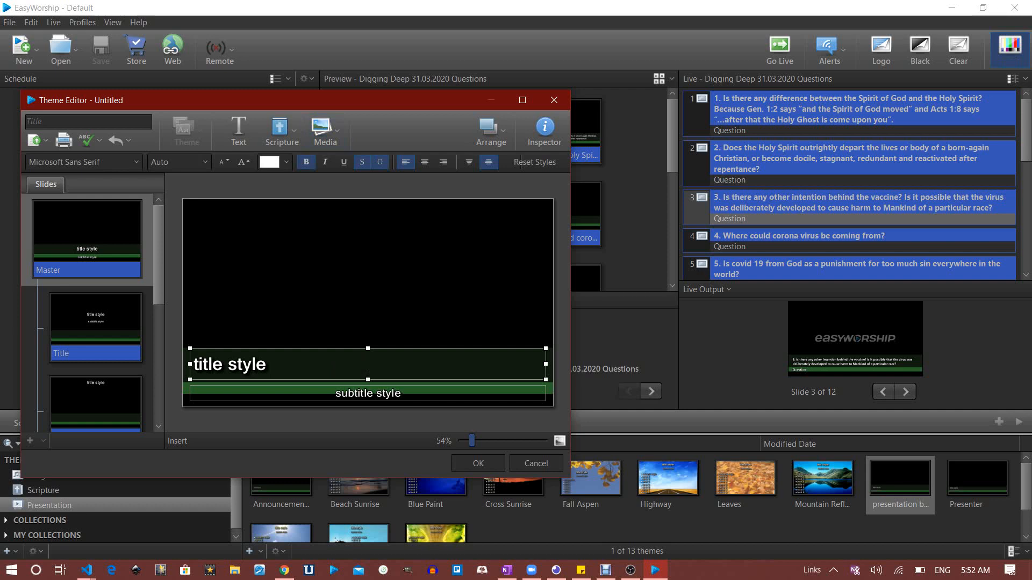
click(368, 393)
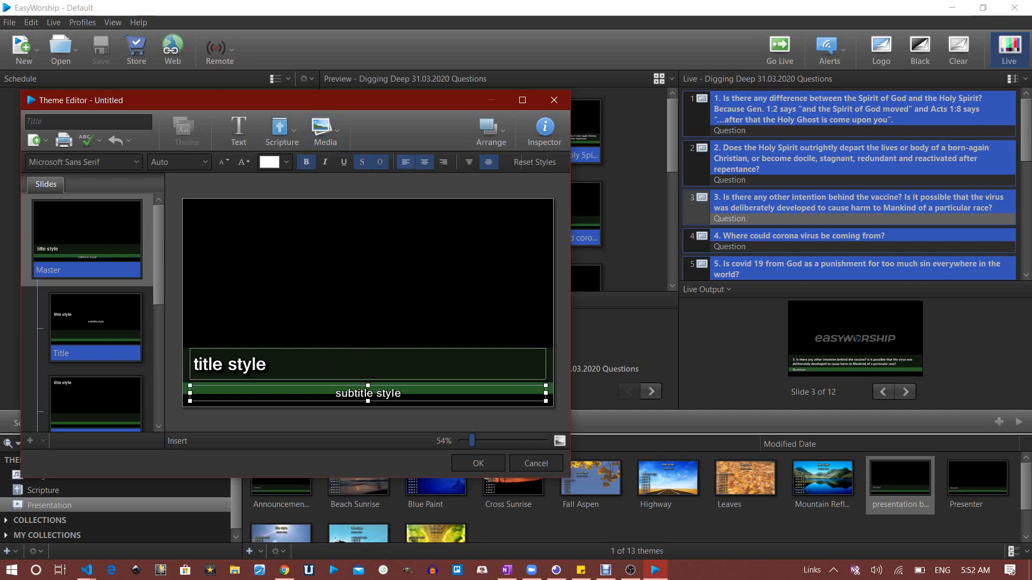
click(406, 162)
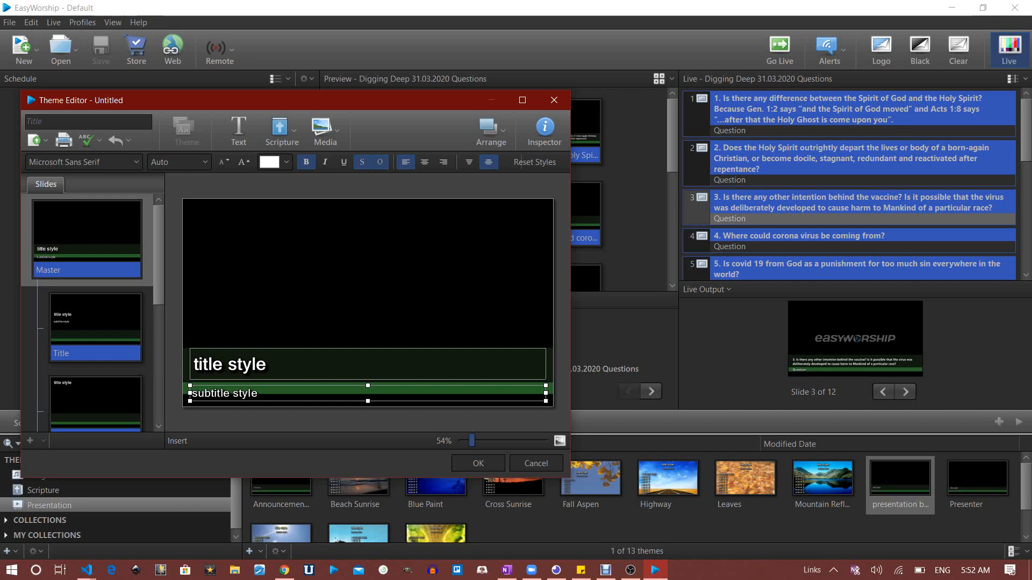
Shorten and nudge up the subtitle box, then give the subtitle a fixed font size of 20
drag(368, 401, 368, 395)
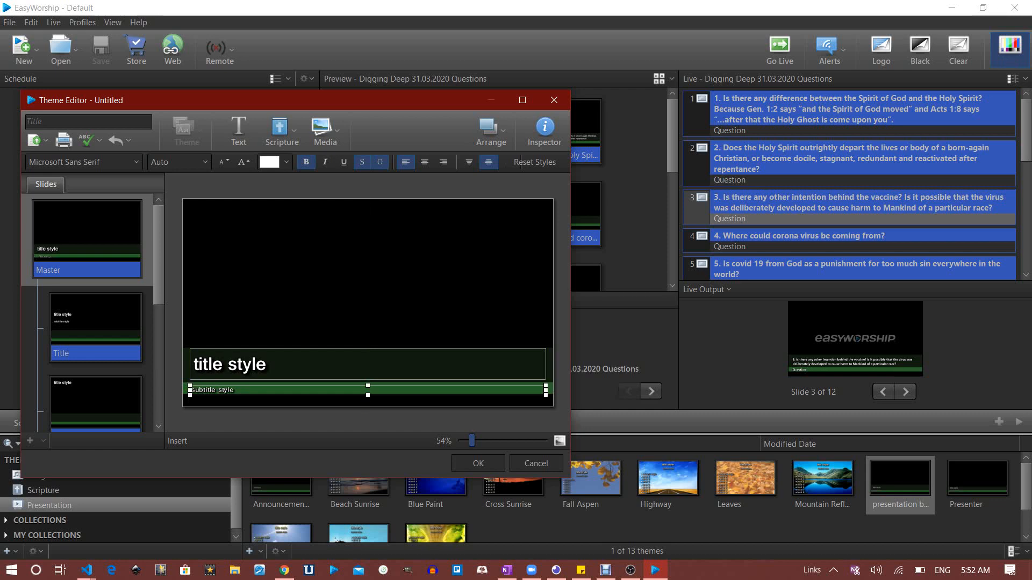
click(368, 293)
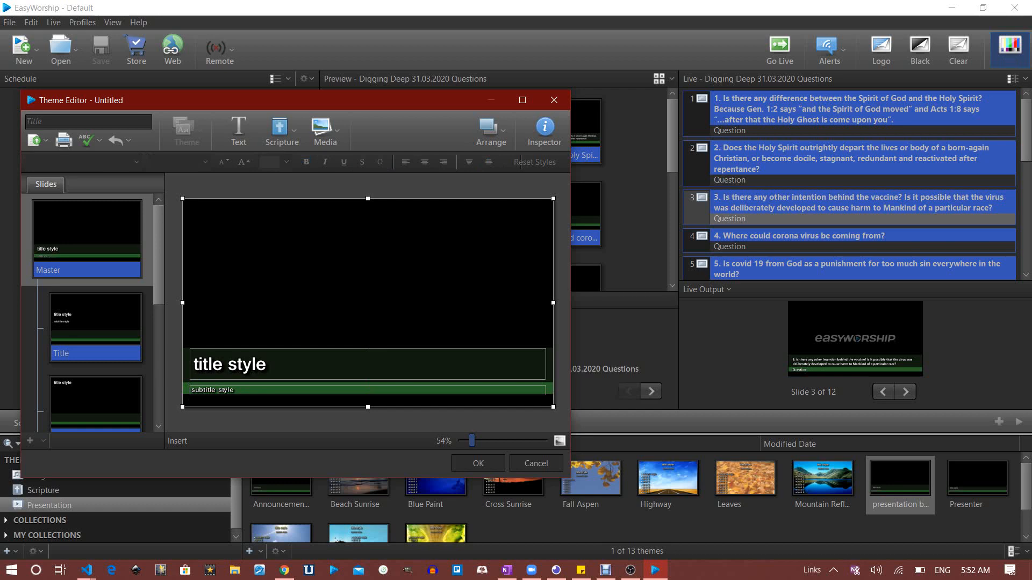
click(368, 390)
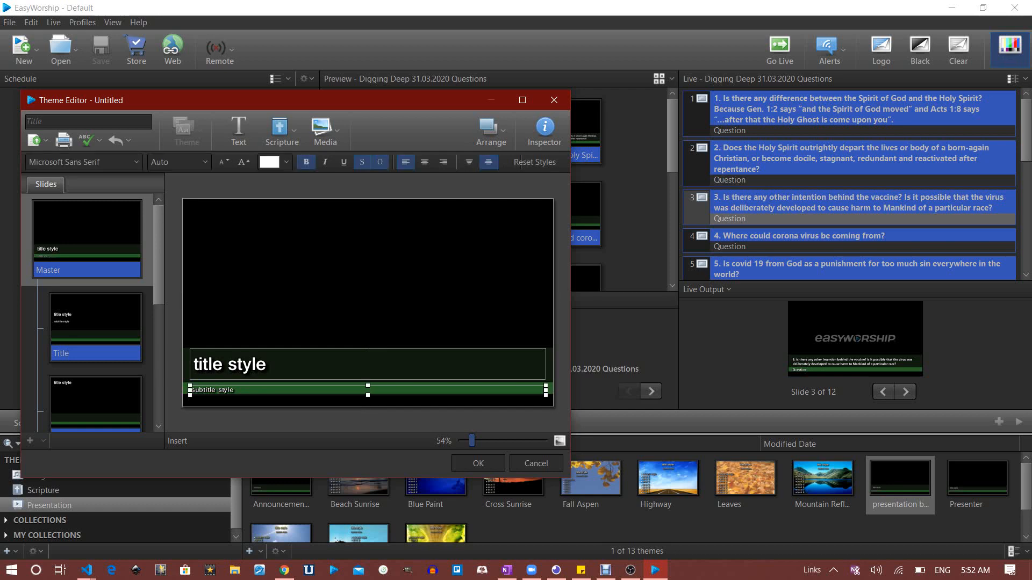
key(Up)
key(Up)
key(Up)
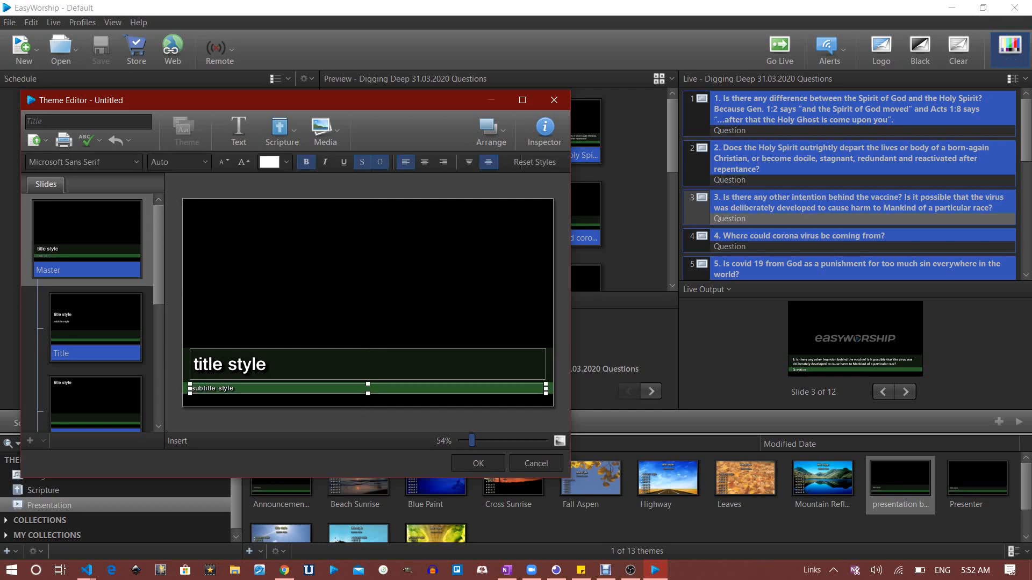
click(205, 162)
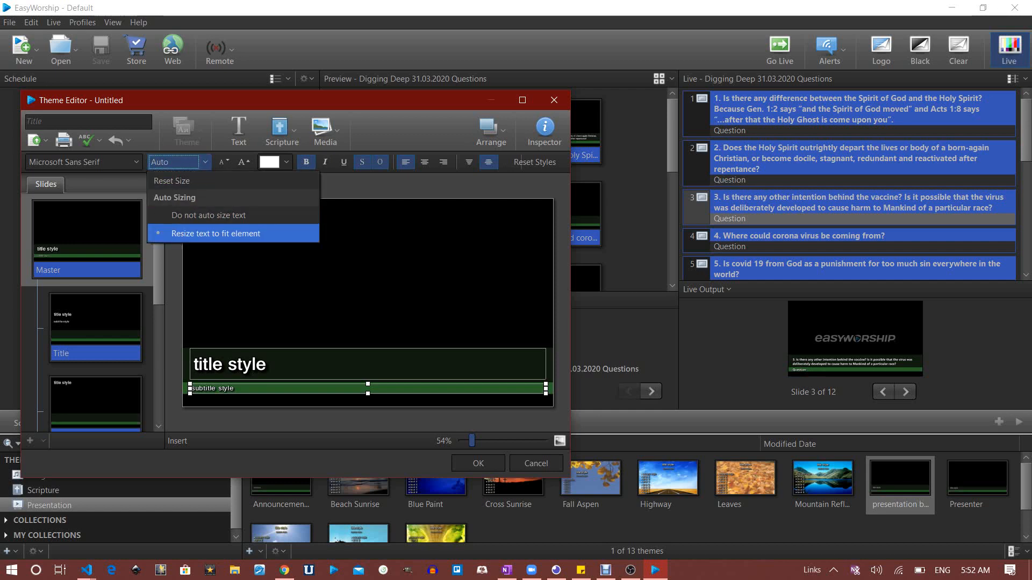
key(Up)
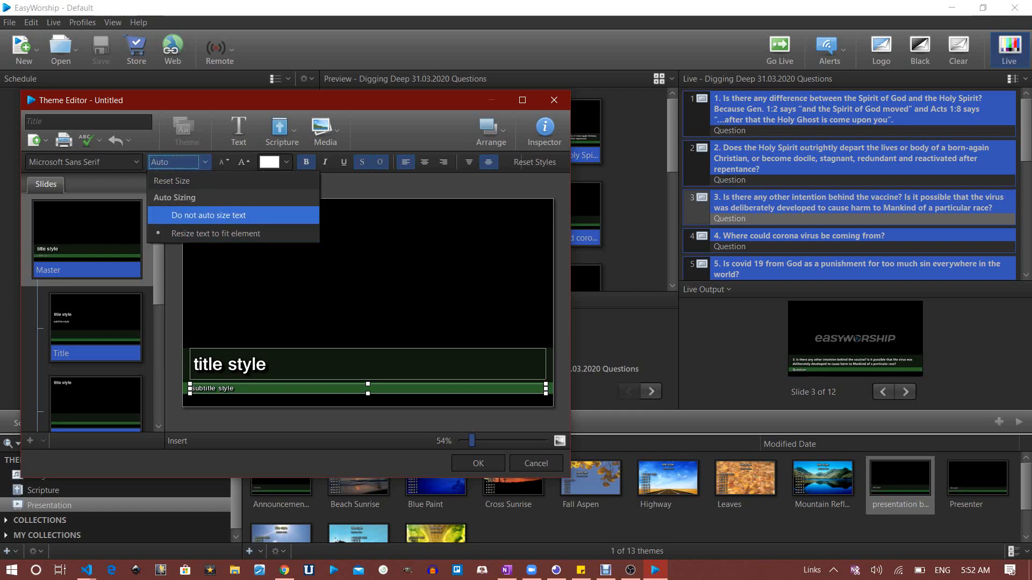
key(Return)
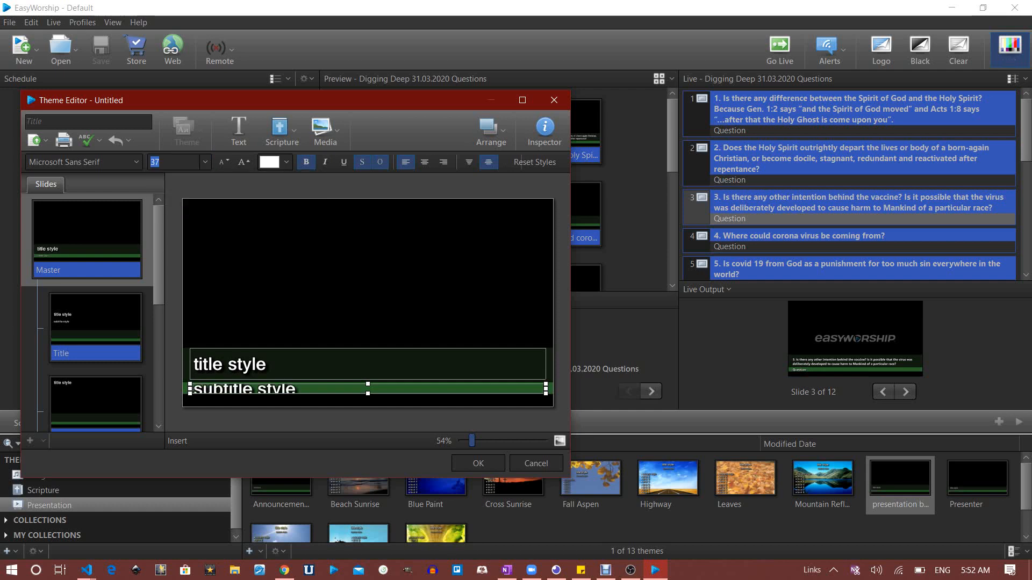
text(20)
key(Return)
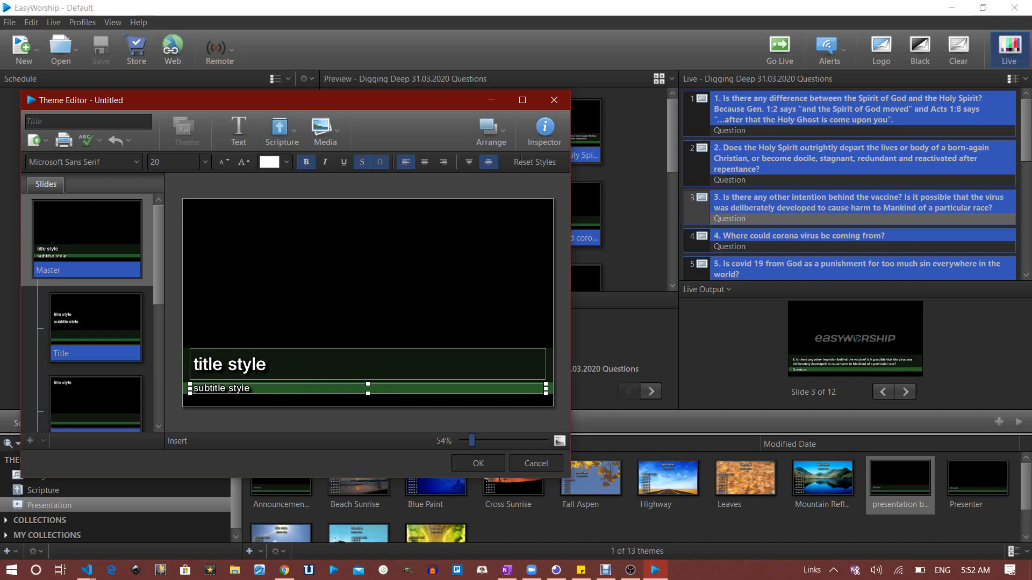
click(368, 364)
Turn off auto-sizing for the title, set it to size 28, and apply the OldSansBlack font
click(188, 162)
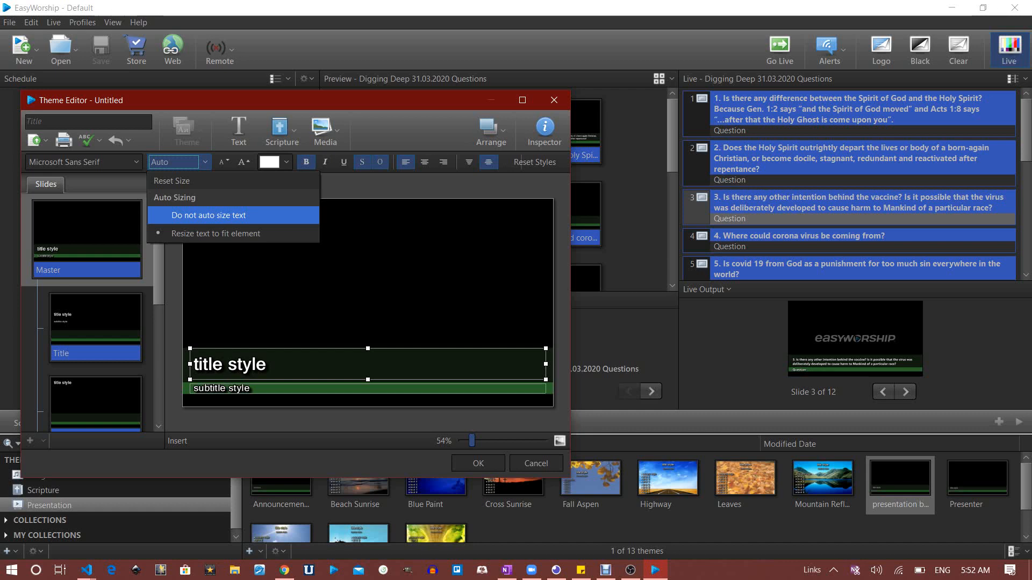
click(209, 216)
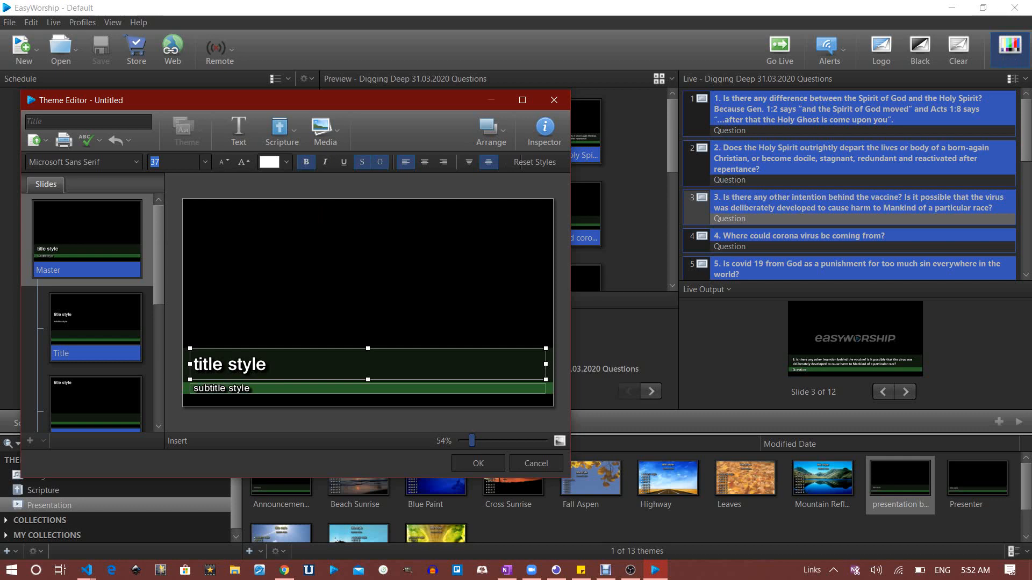
text(28)
key(Return)
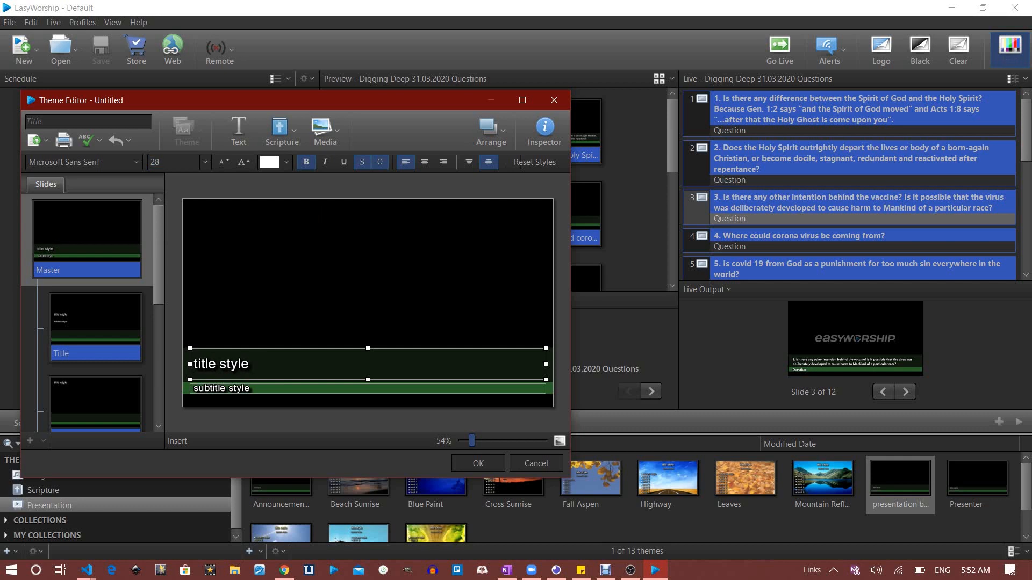
click(86, 162)
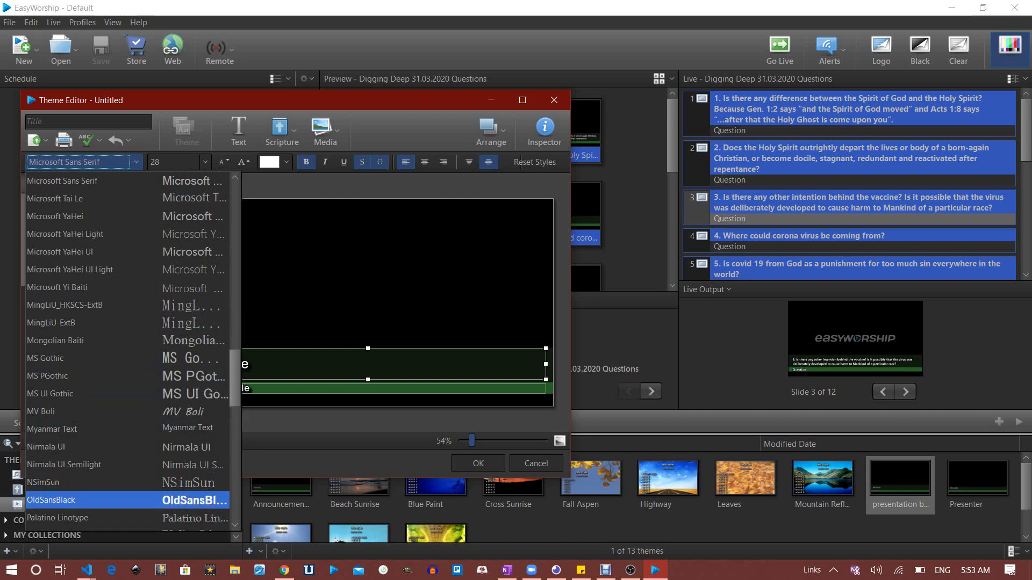
key(Return)
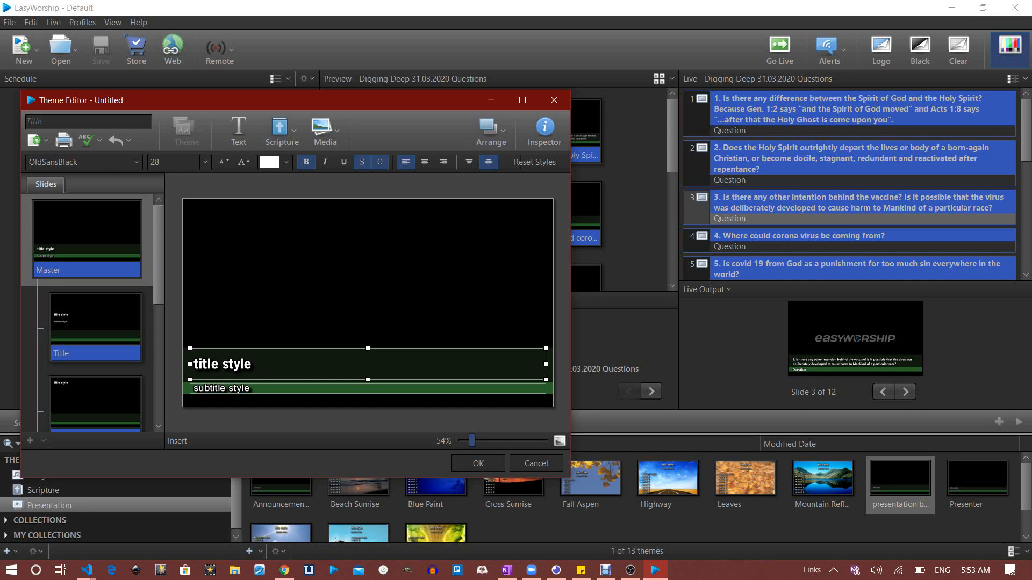
In the Title layout, move the subtitle and title boxes down onto the green band
click(87, 240)
scroll(87, 313, down, 3)
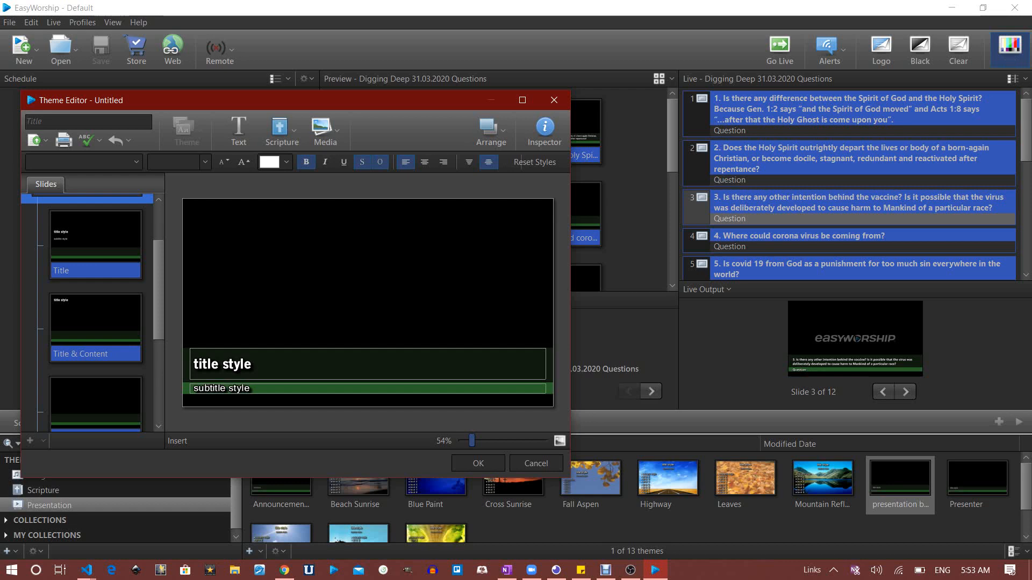
scroll(89, 312, down, 1)
click(96, 236)
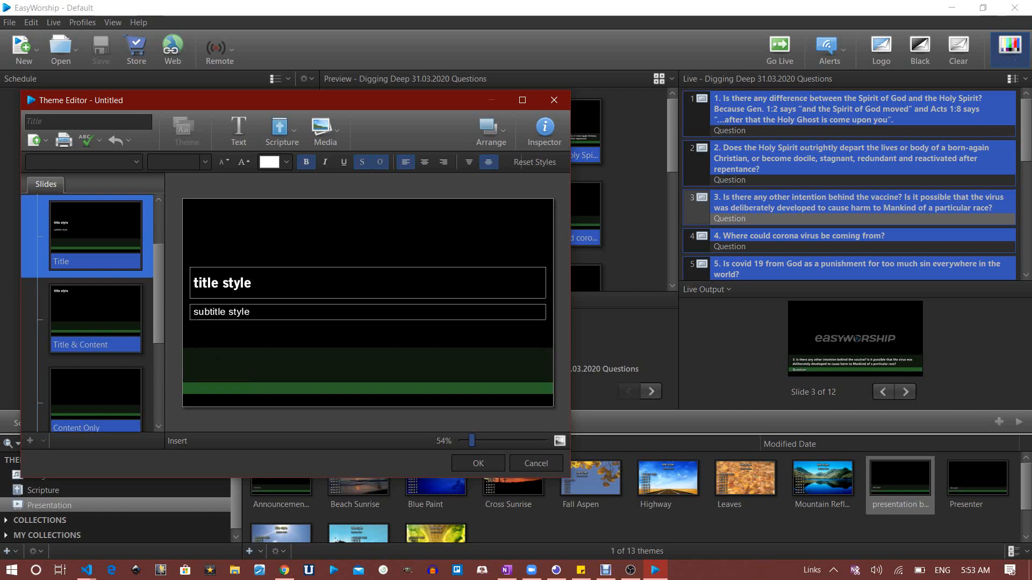
drag(222, 311, 221, 388)
drag(221, 283, 222, 365)
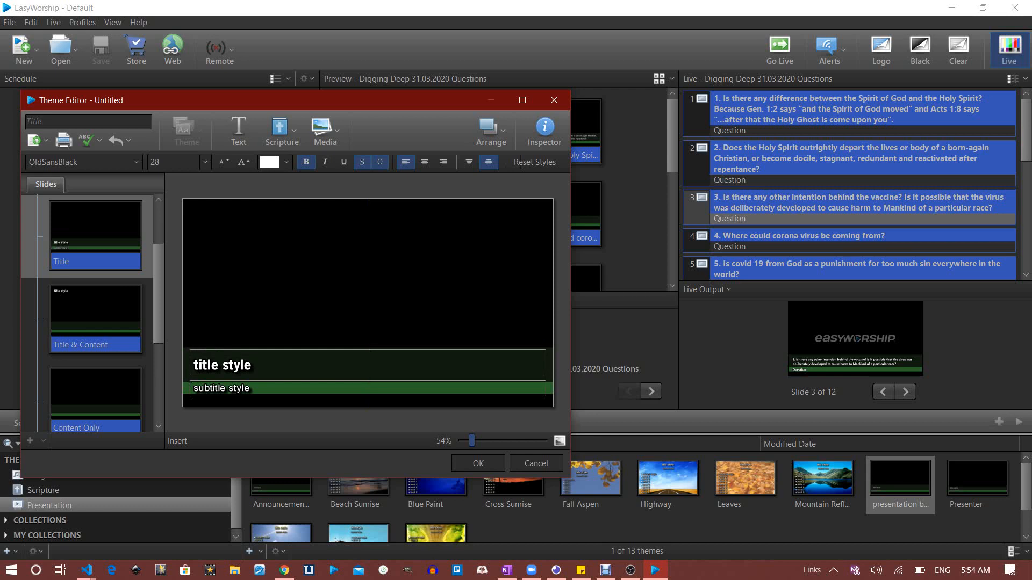
Remove the text shadow from the subtitle and title boxes
click(95, 232)
scroll(96, 231, down, 3)
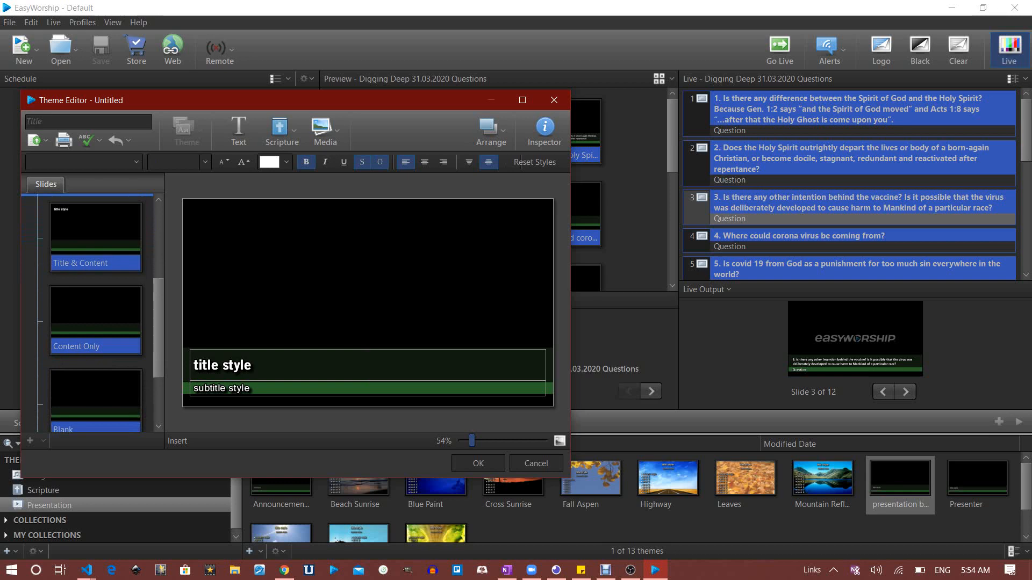
click(237, 388)
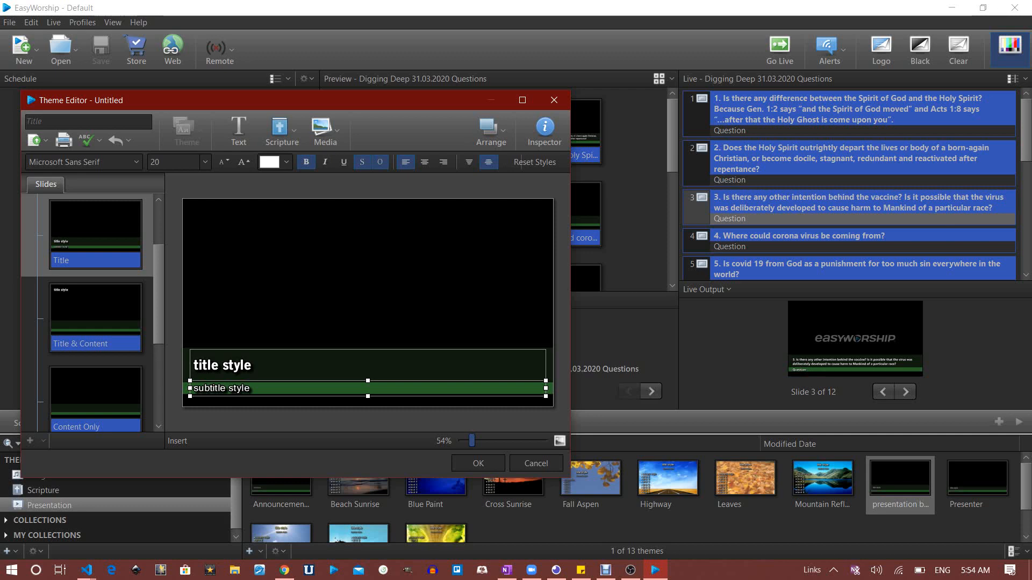
click(362, 162)
click(368, 365)
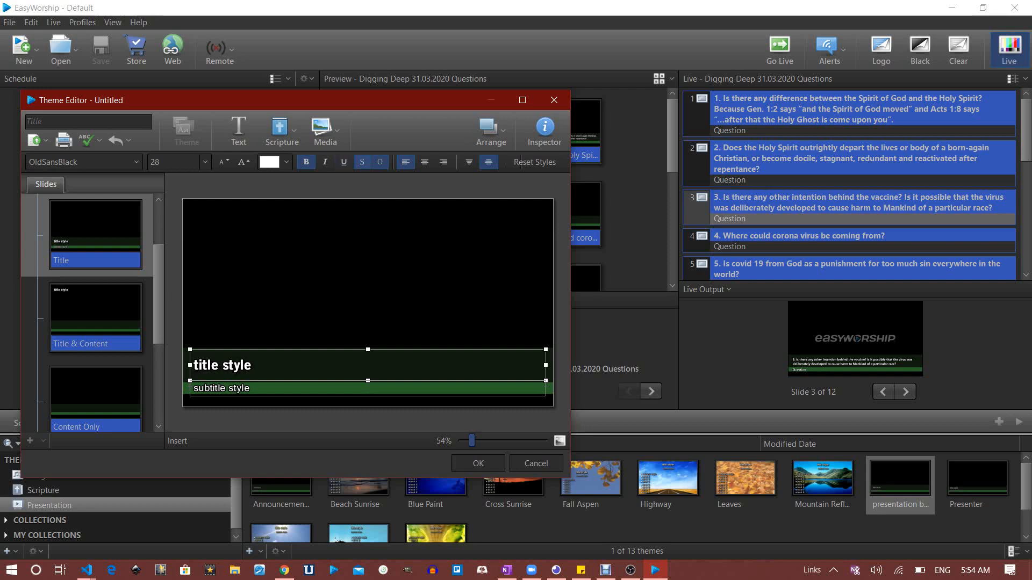
click(362, 162)
Name the theme 'Tutorial' and save it
click(88, 122)
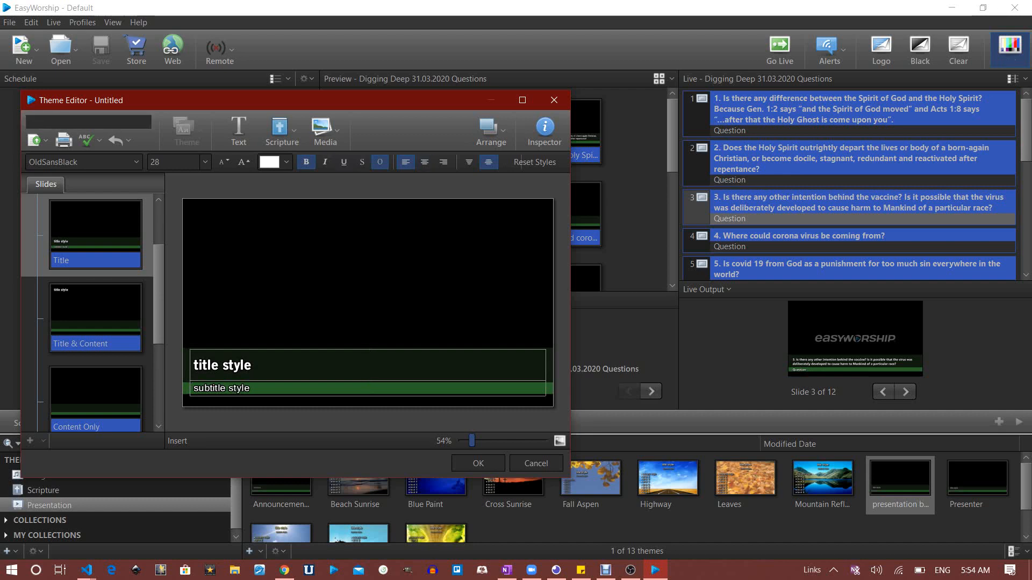
text(Tutorial)
click(479, 464)
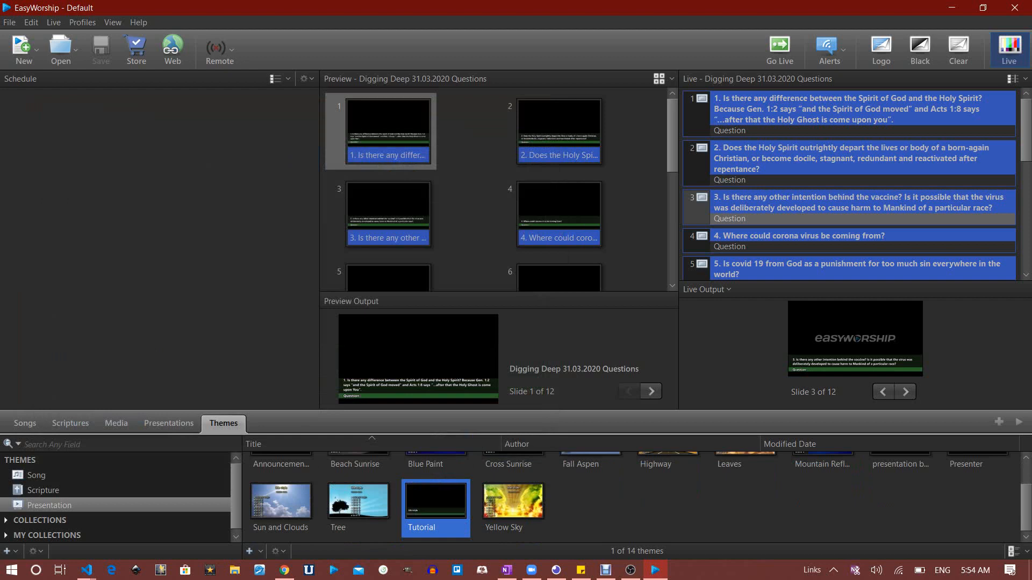
Show the Scripture themes and add a new theme from the + button
click(43, 490)
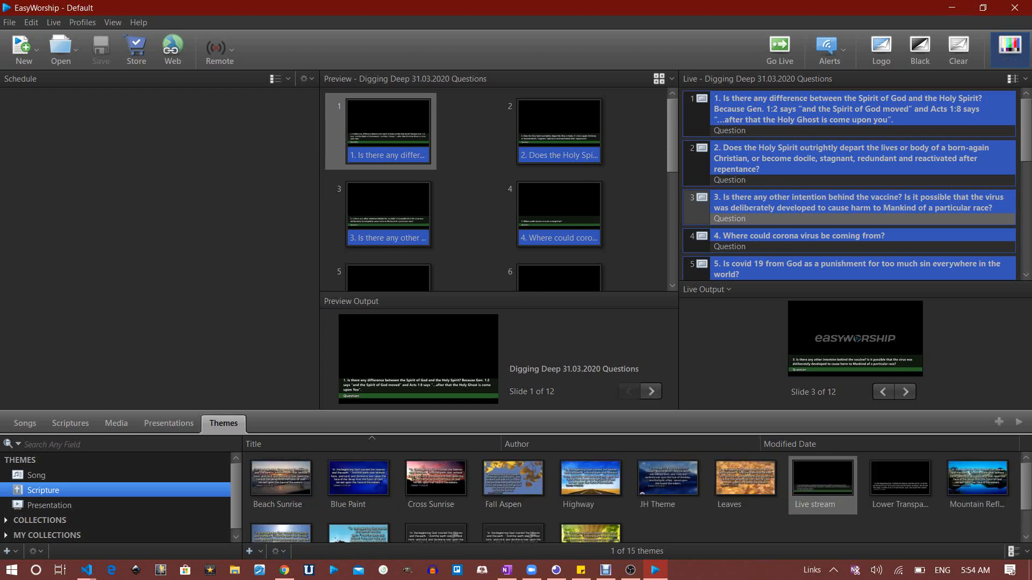
click(251, 551)
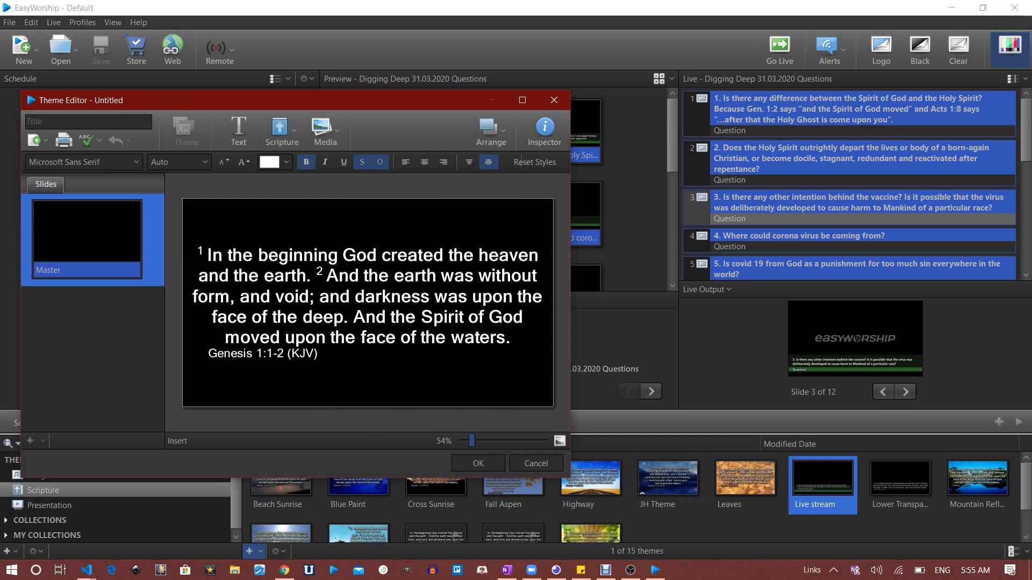
Open the media library for the theme background and switch to browsing images
click(553, 100)
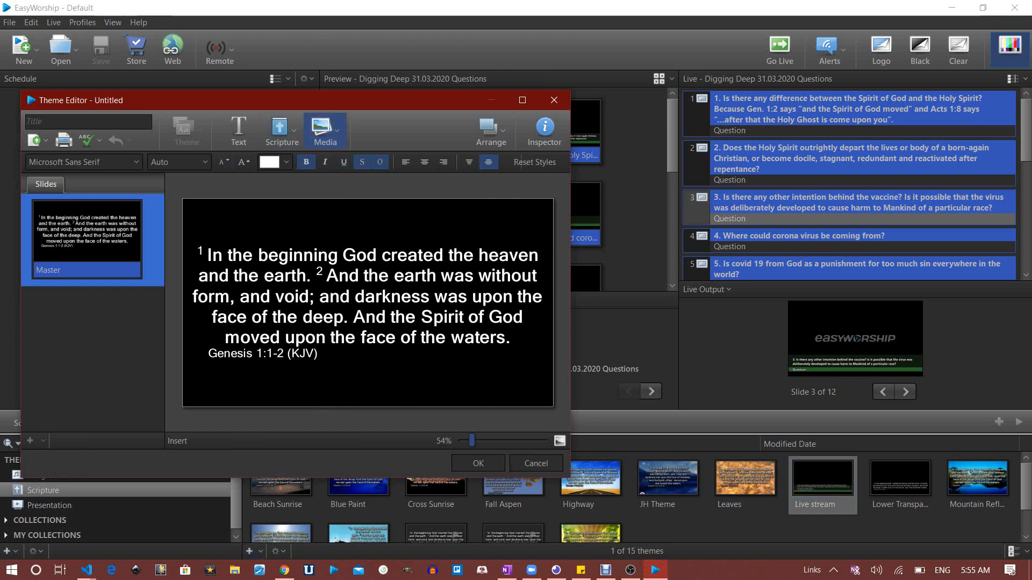
click(322, 132)
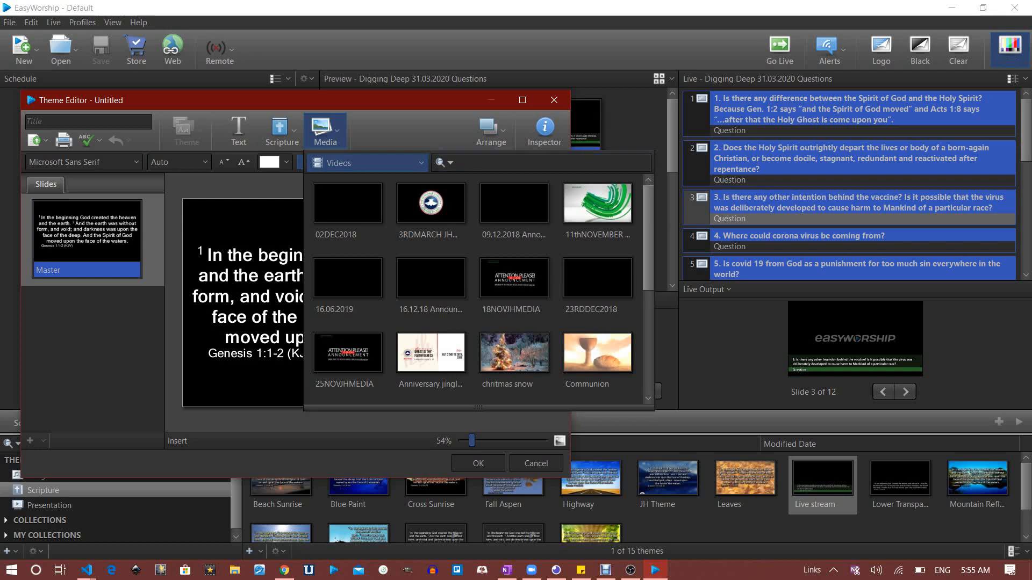
click(368, 163)
click(348, 211)
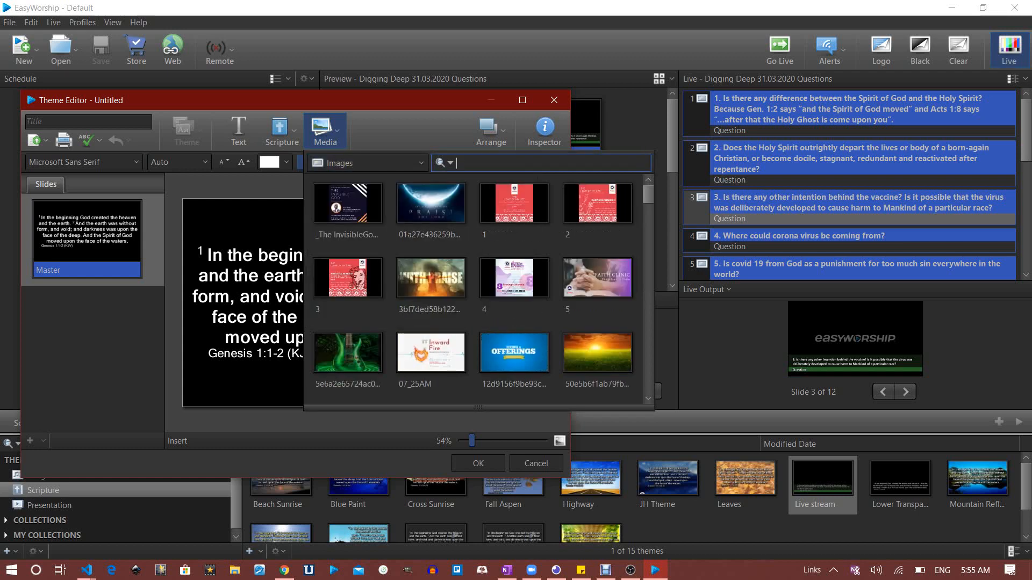
click(648, 195)
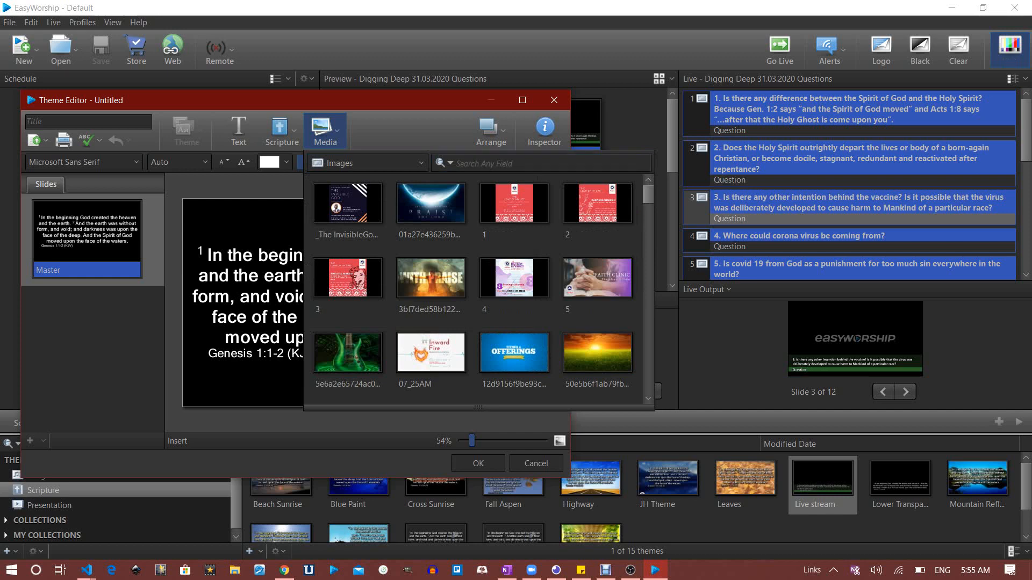
Find the scripture_background green-bar image and apply it as the slide background
scroll(478, 290, down, 5)
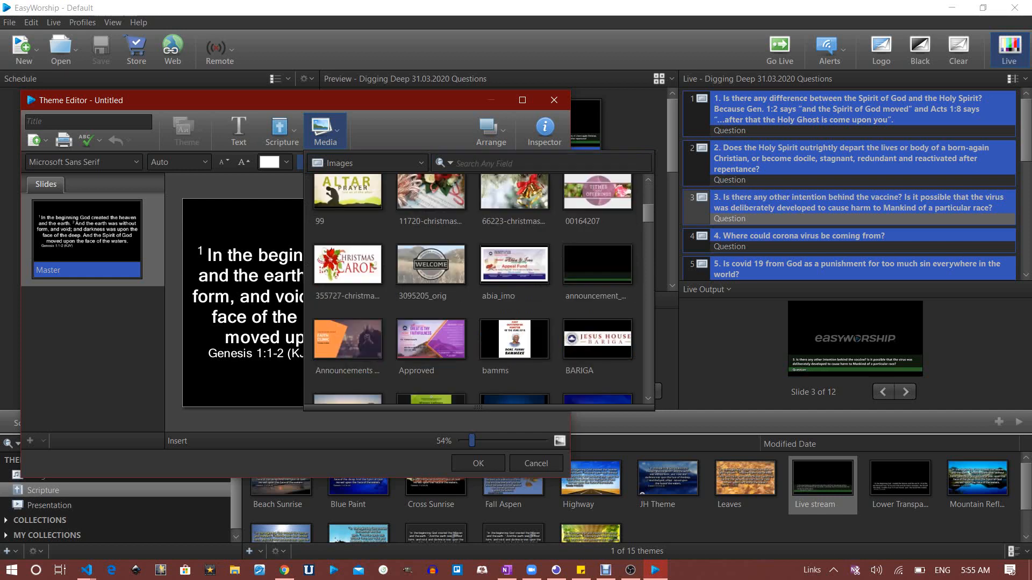
scroll(479, 290, down, 3)
scroll(478, 290, down, 7)
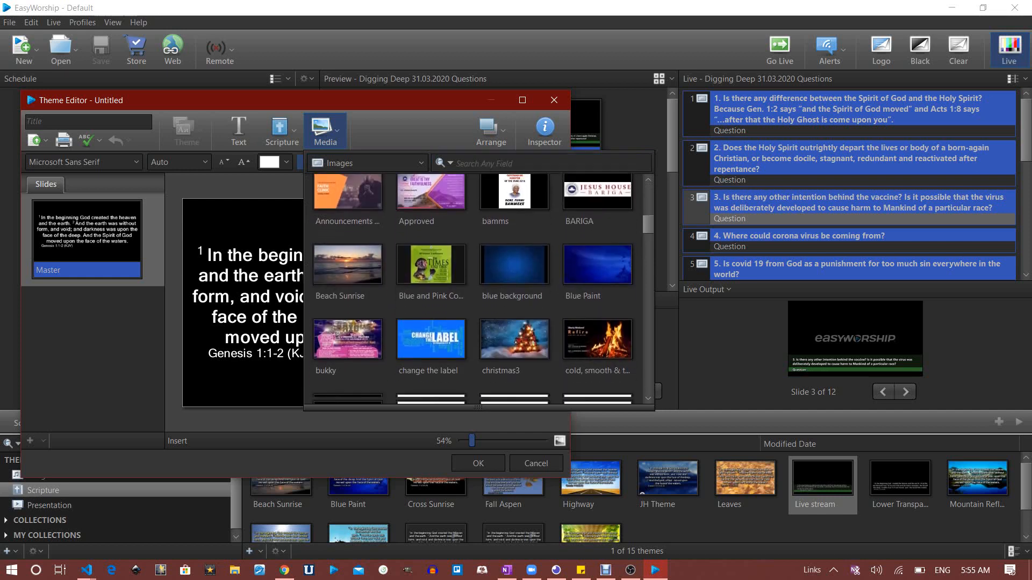
scroll(474, 290, down, 8)
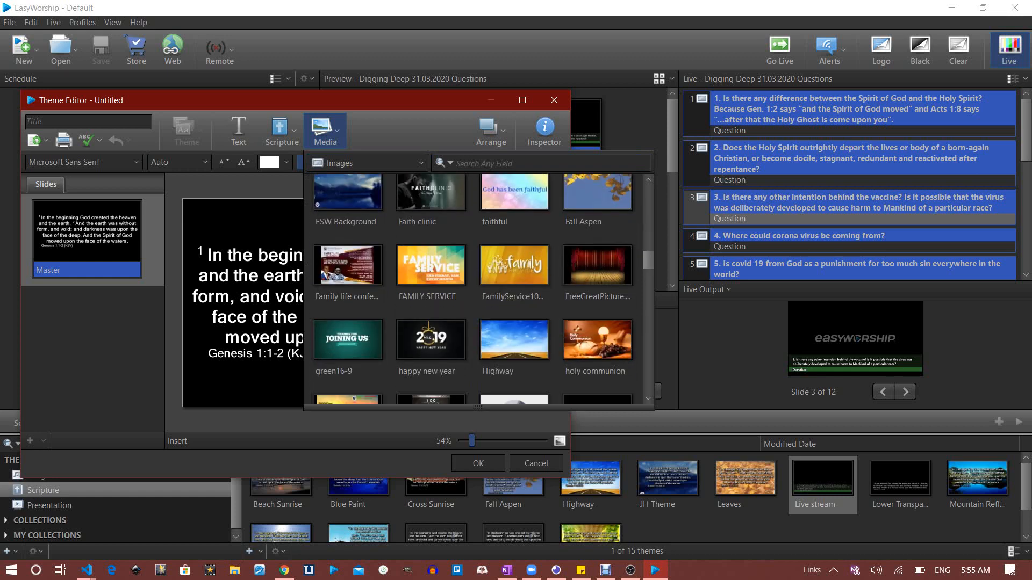
scroll(474, 290, down, 4)
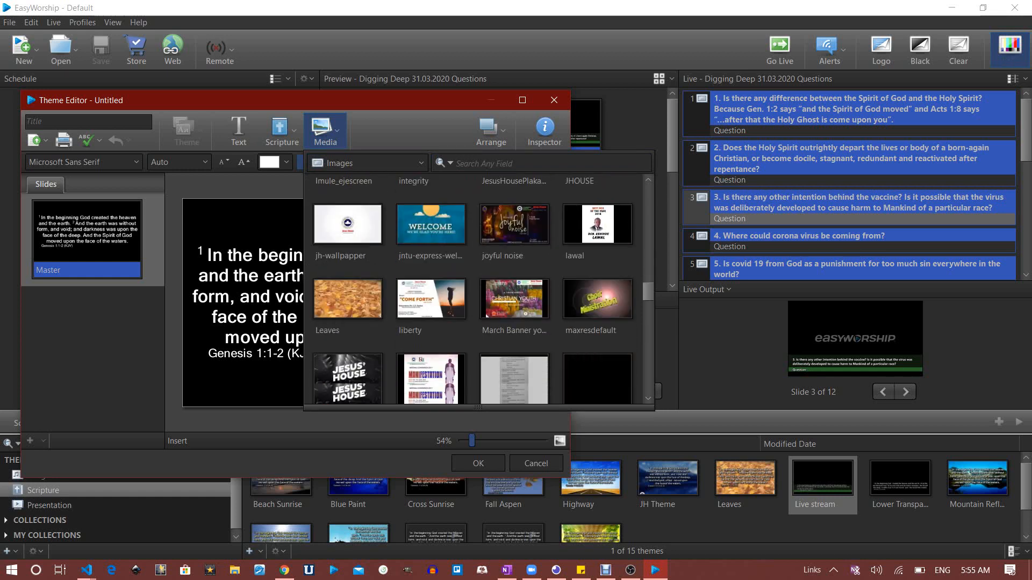
scroll(478, 291, down, 4)
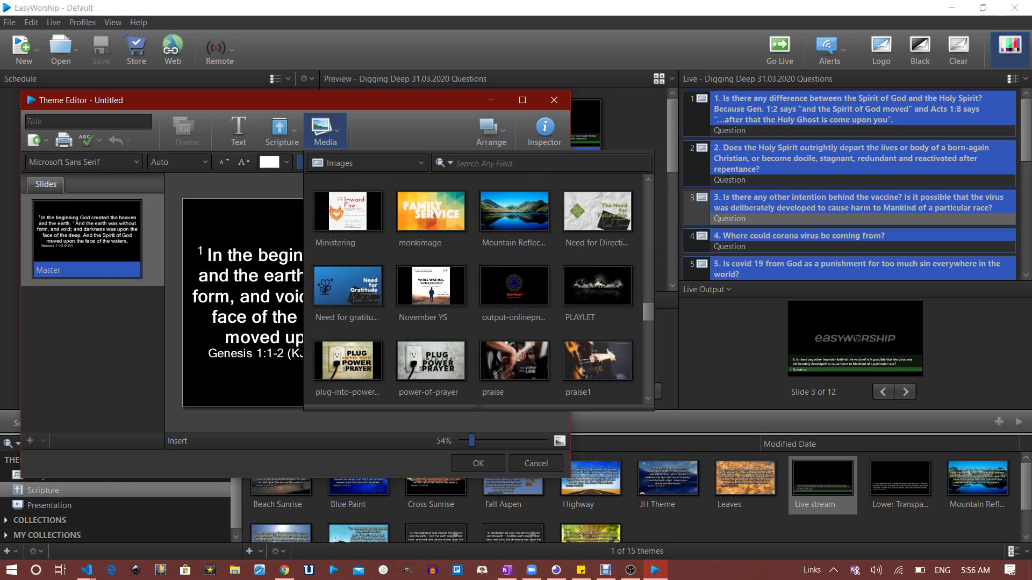
scroll(473, 291, down, 2)
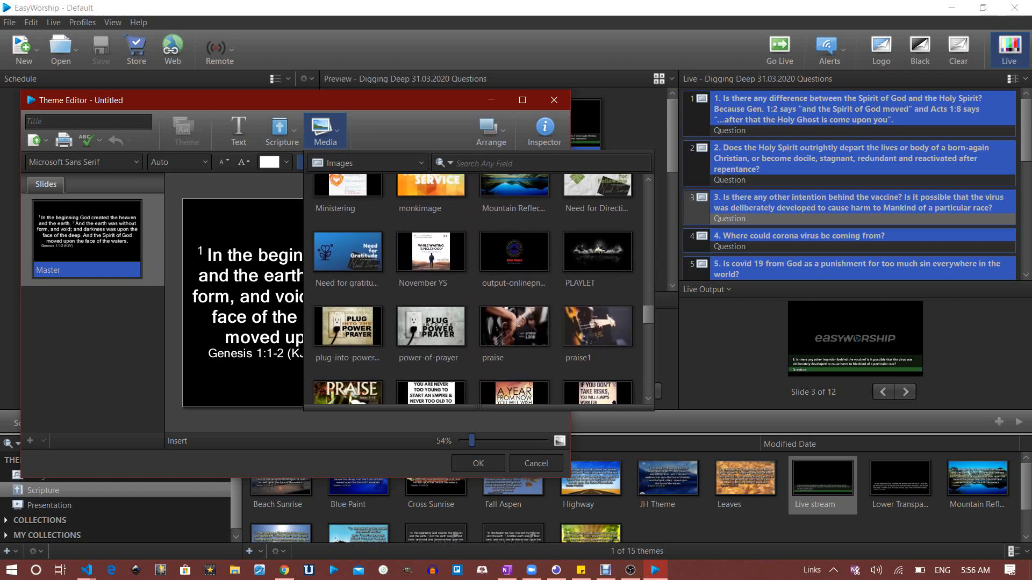
scroll(479, 290, down, 1)
scroll(479, 291, down, 3)
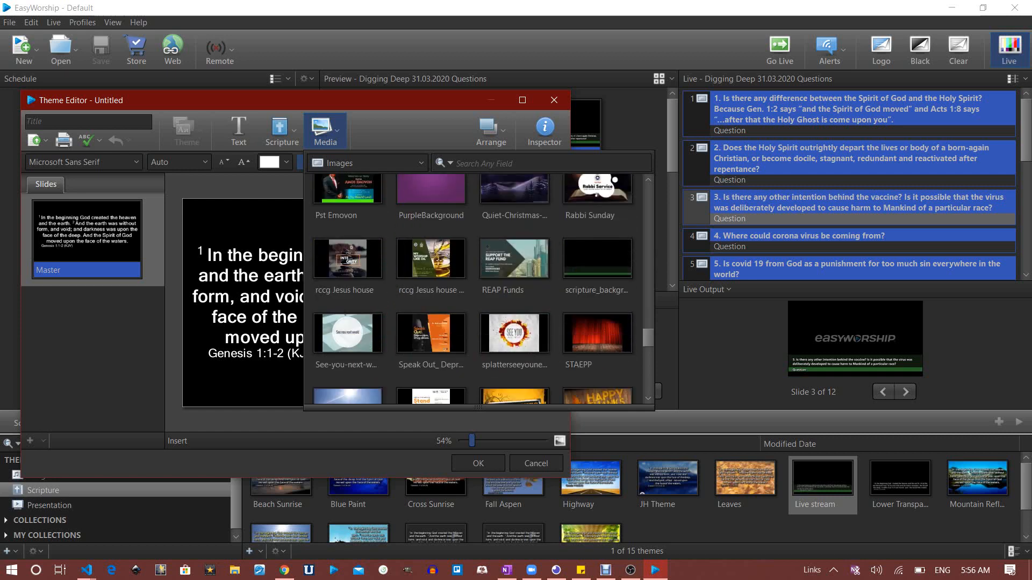
click(597, 264)
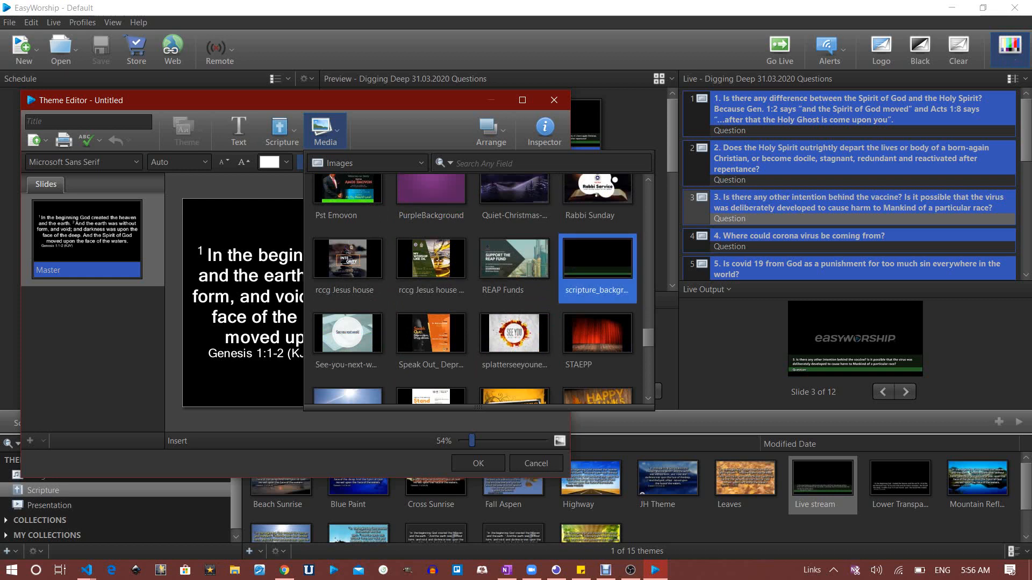
double_click(598, 263)
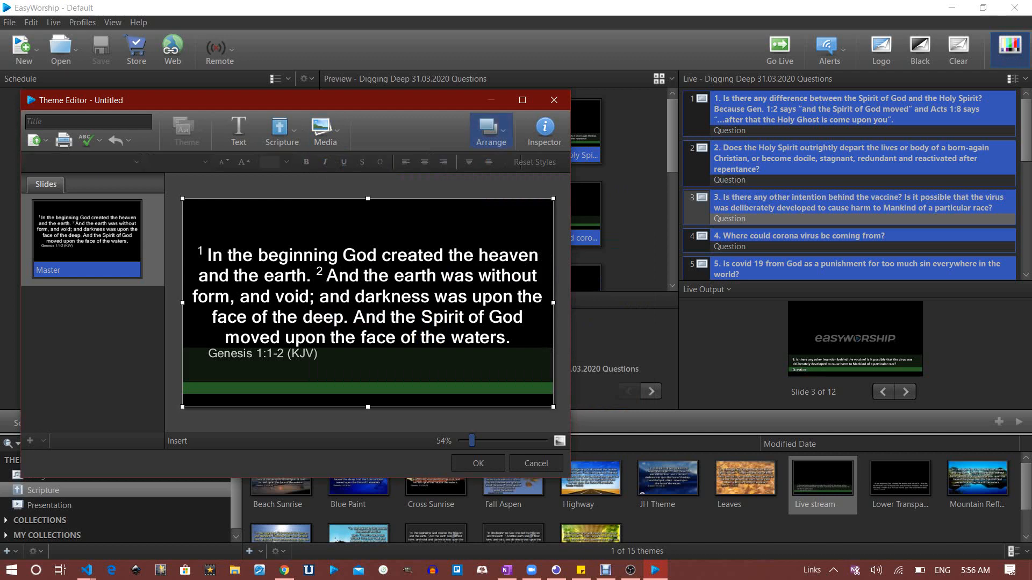
Send the background to the back and resize the scripture text box to sit over the green bar
click(491, 129)
click(512, 201)
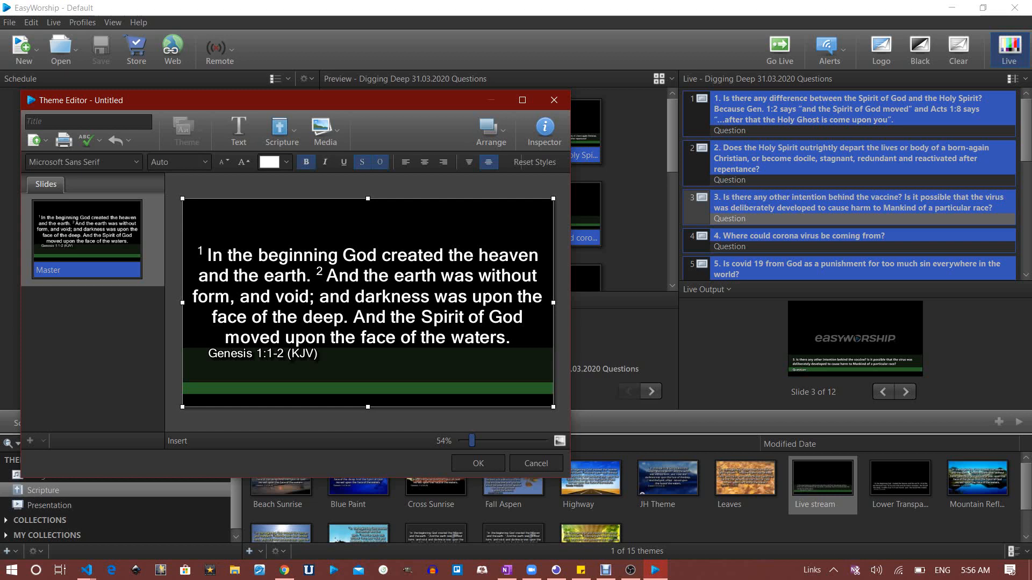
drag(367, 199, 368, 363)
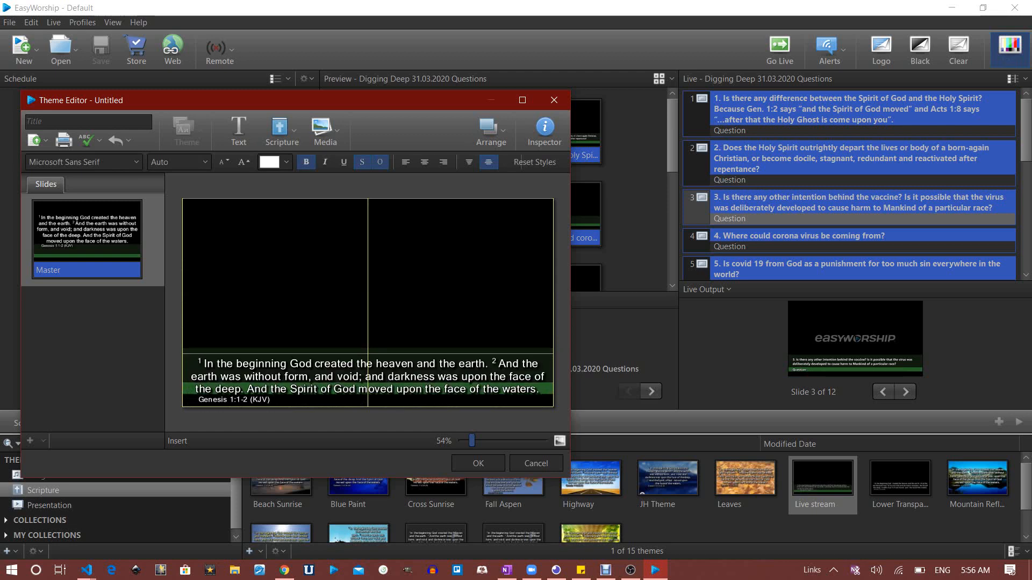
drag(367, 353, 368, 354)
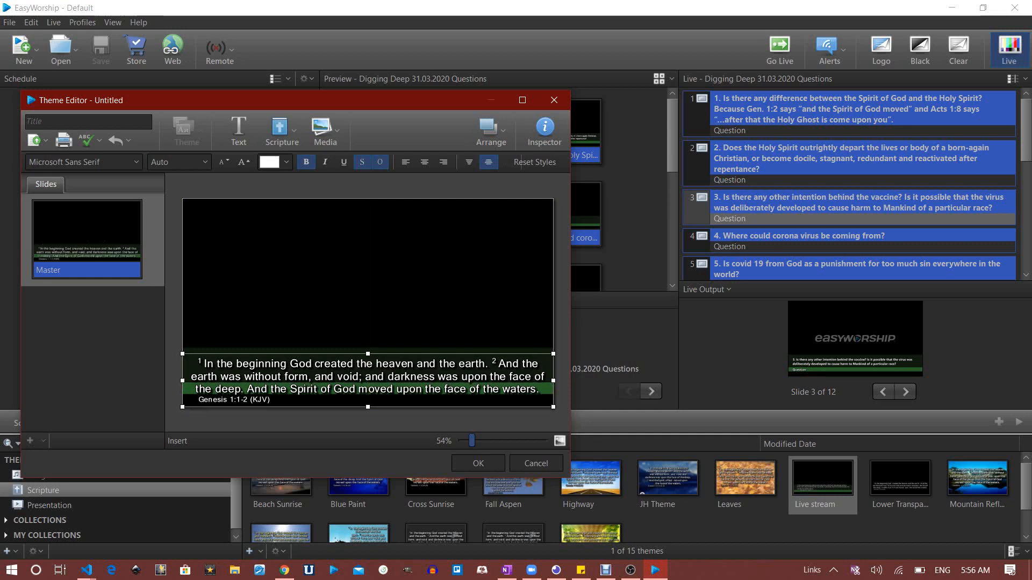
drag(367, 399, 368, 395)
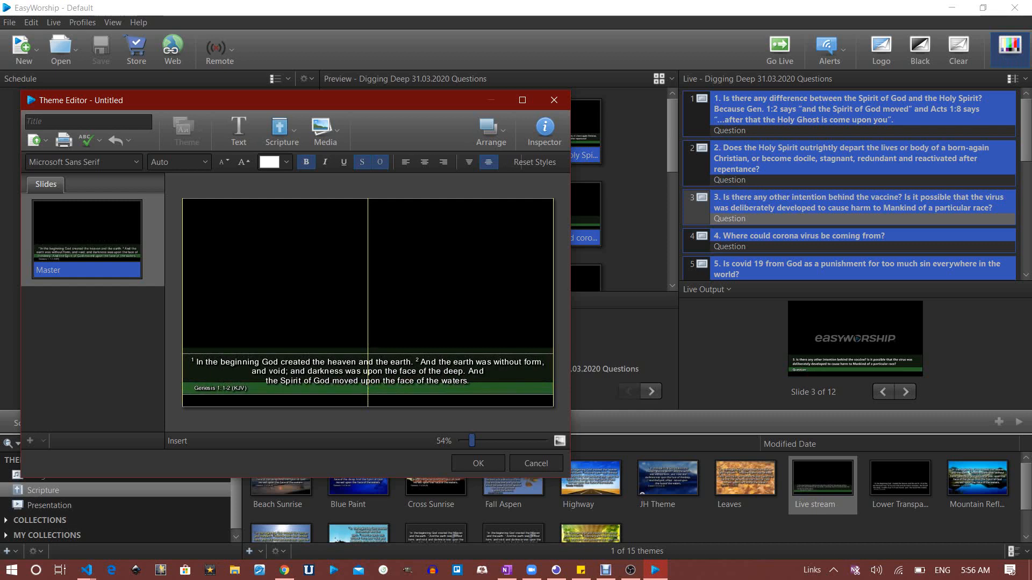
drag(368, 395, 368, 395)
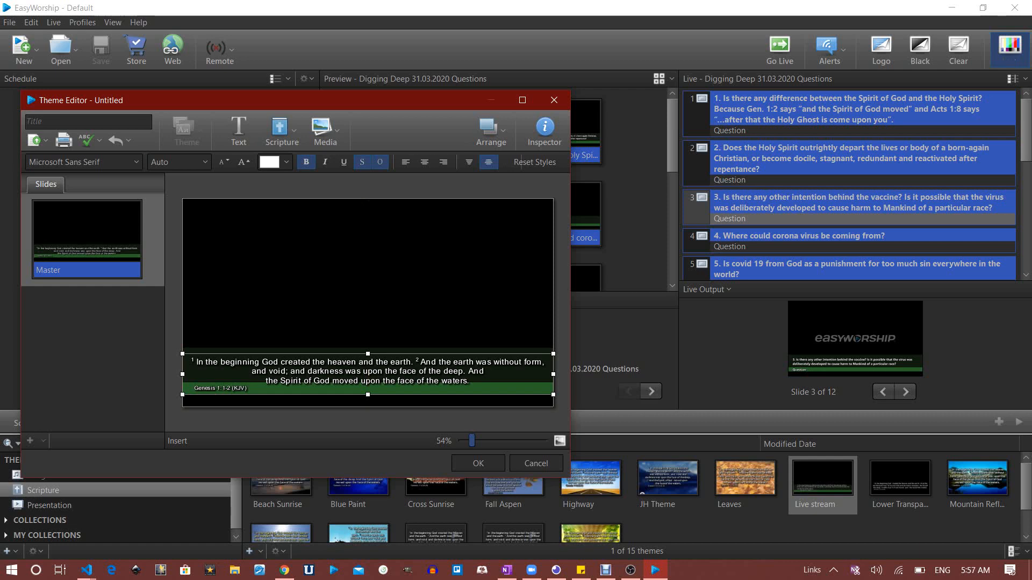
mouse_move(553, 374)
mouse_down()
mouse_move(520, 374)
mouse_move(553, 374)
mouse_up()
Left-align the verse text and align it to the top of its box
click(405, 162)
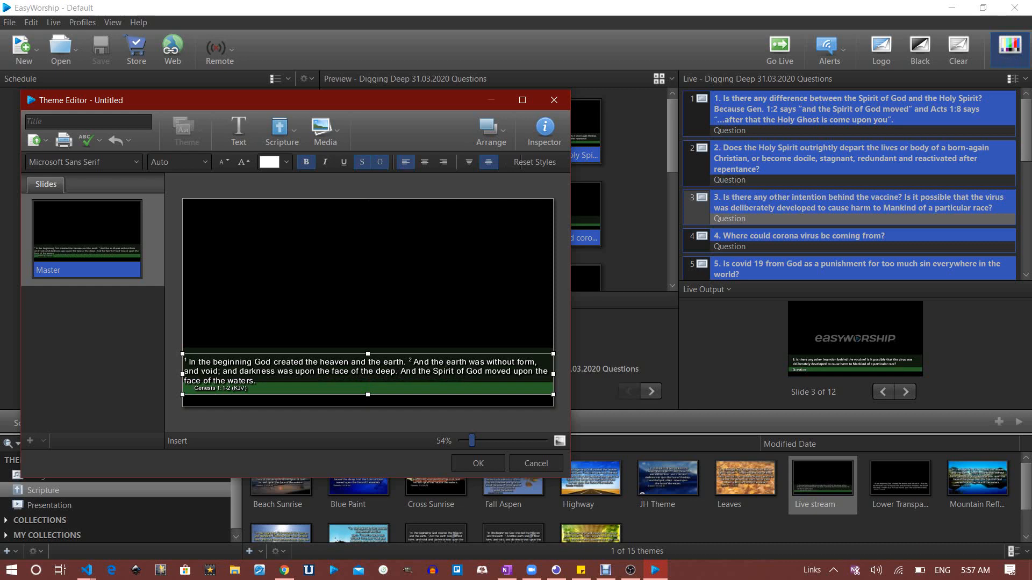
click(443, 162)
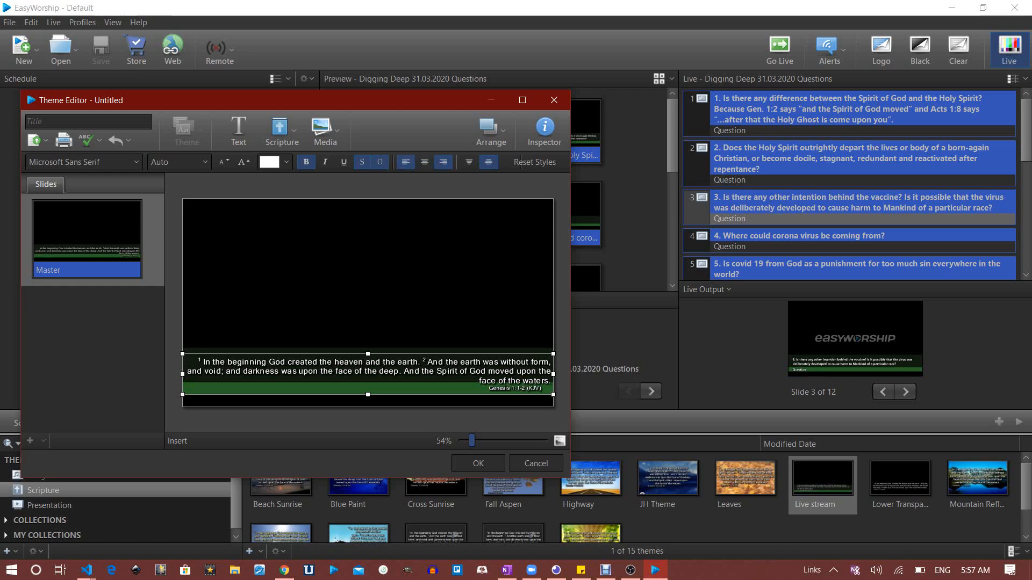
click(405, 162)
click(469, 162)
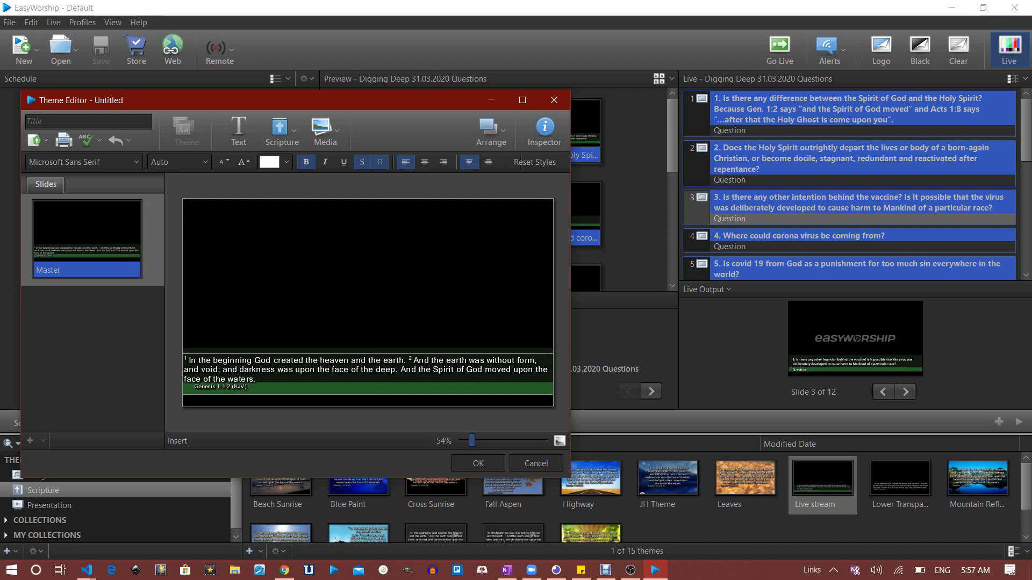
Edit inside the box and left-align the Genesis 1:1-2 (KJV) reference line
double_click(220, 387)
click(366, 370)
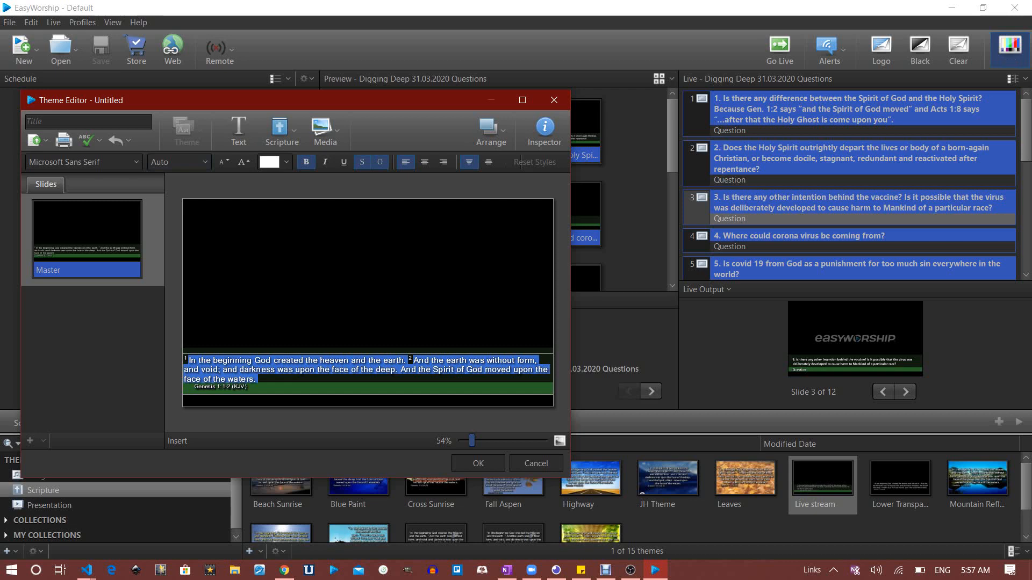
click(221, 387)
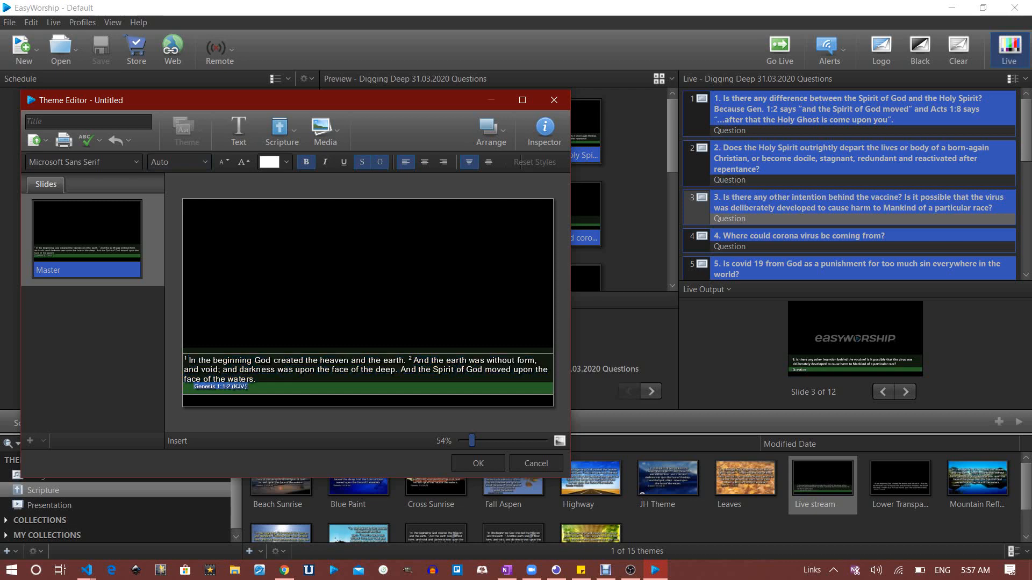
click(424, 163)
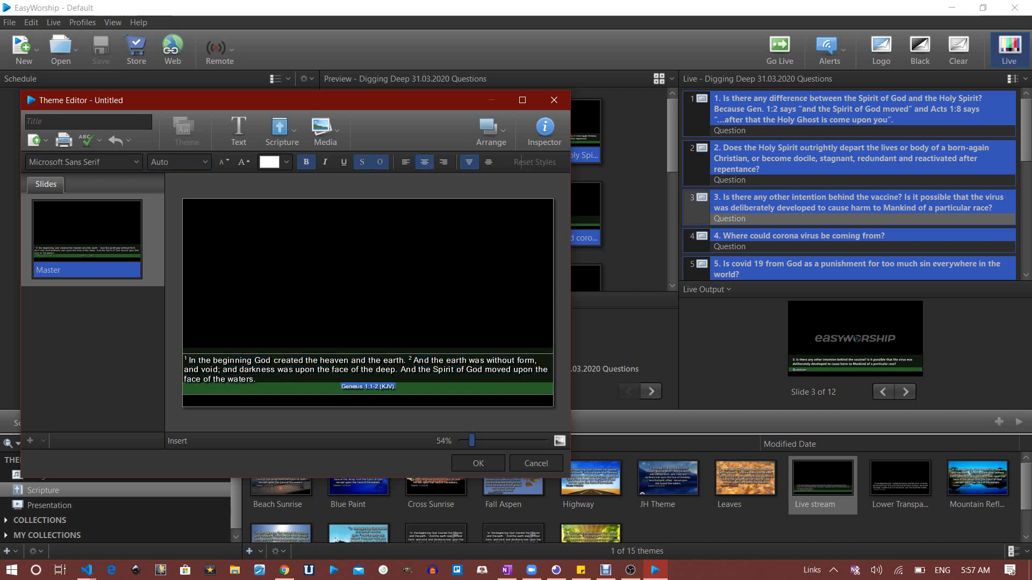
click(443, 163)
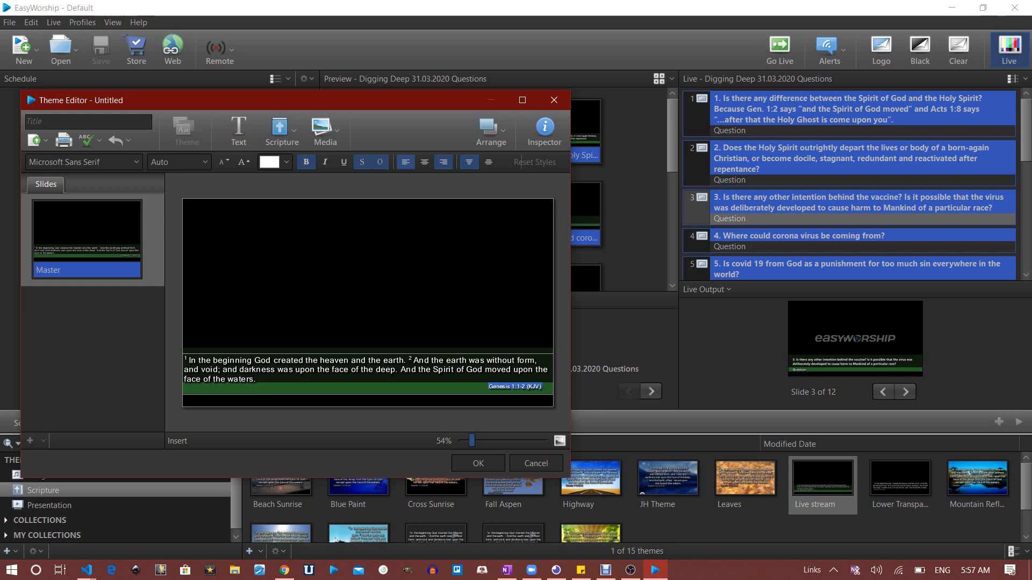
click(406, 163)
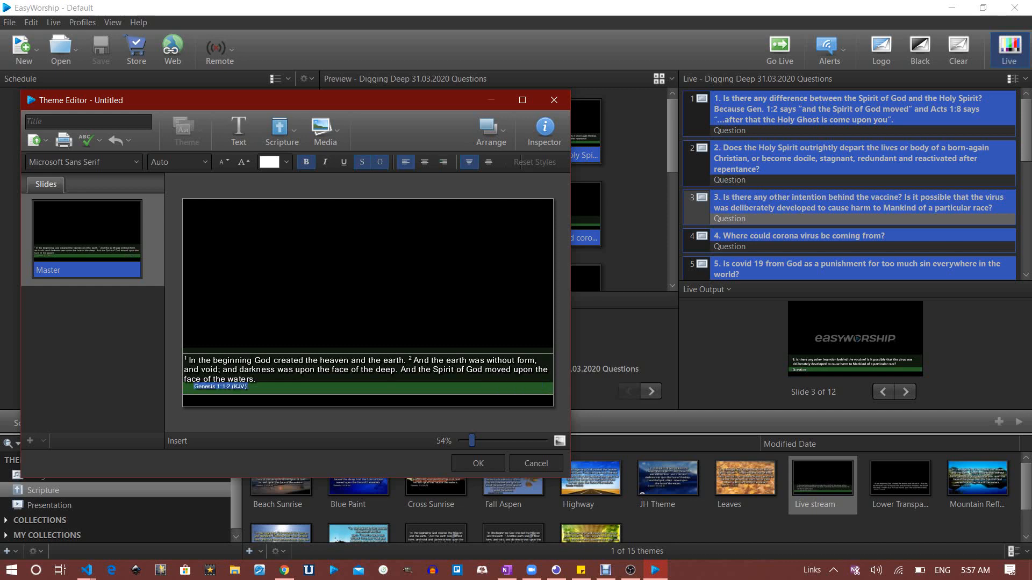
click(204, 162)
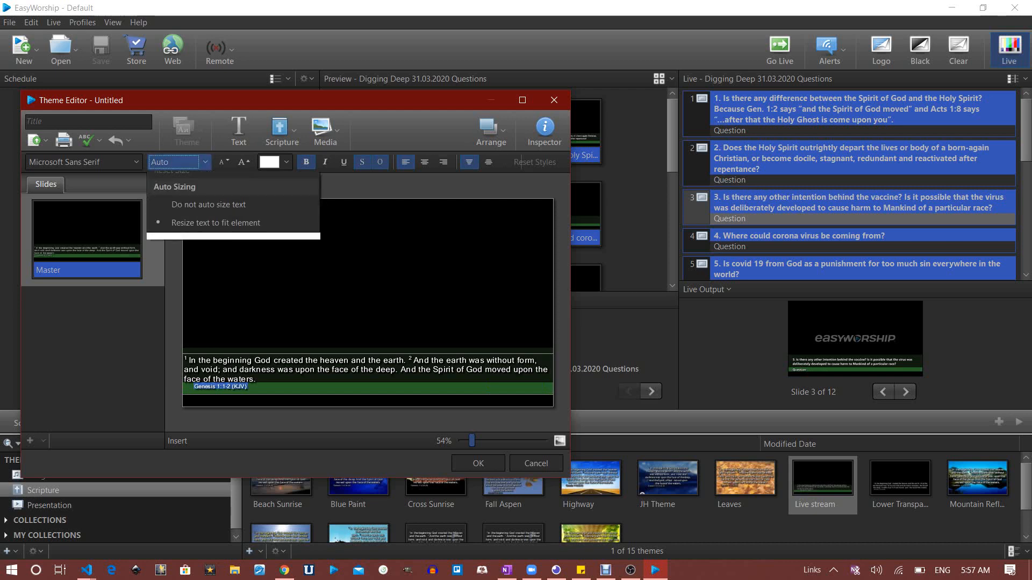
Turn off auto-sizing for the verse text and try font sizes 24, then 18
click(209, 215)
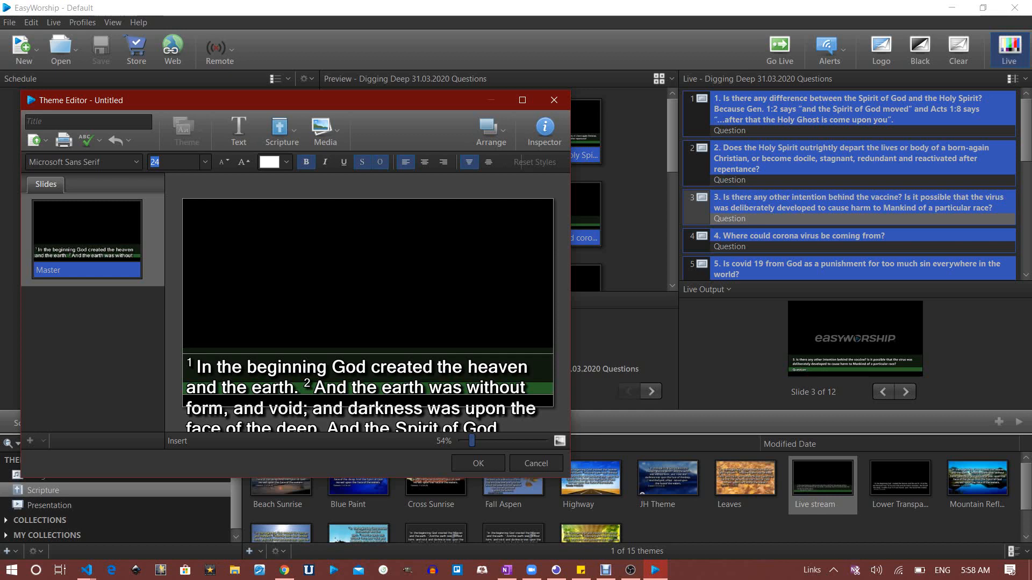
text(18)
key(Return)
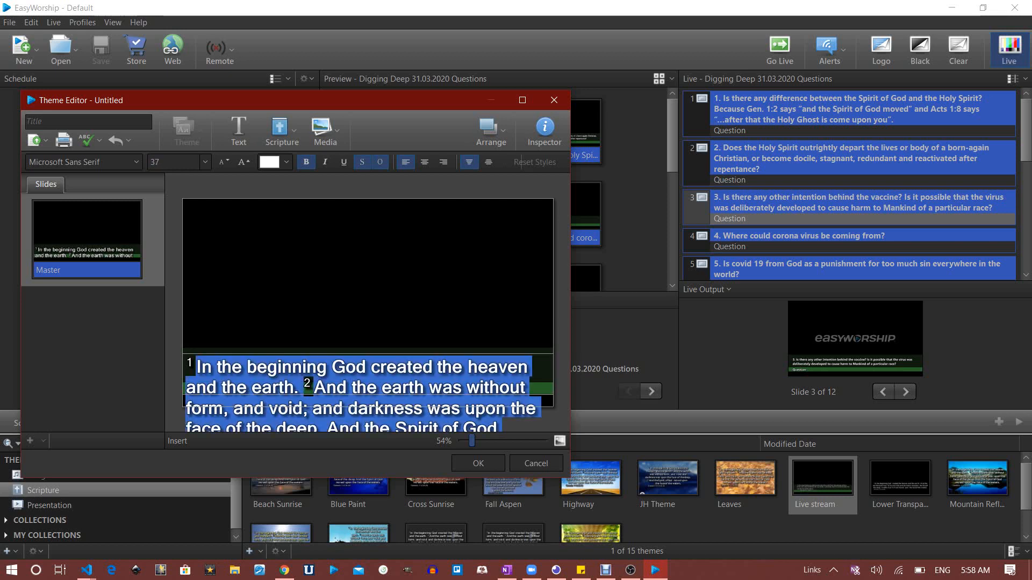
click(168, 162)
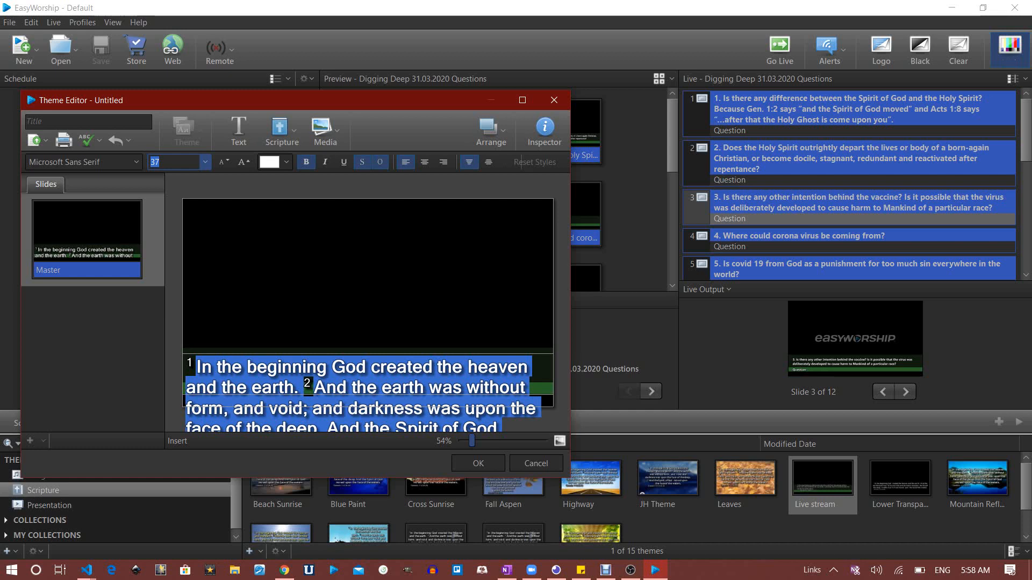
text(24)
key(Return)
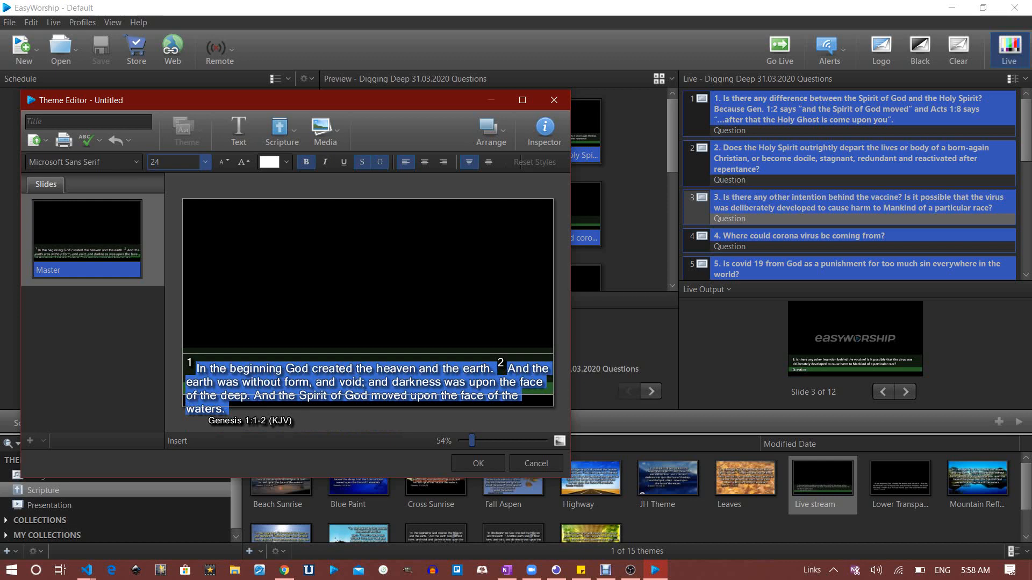
click(173, 162)
text(18)
key(Return)
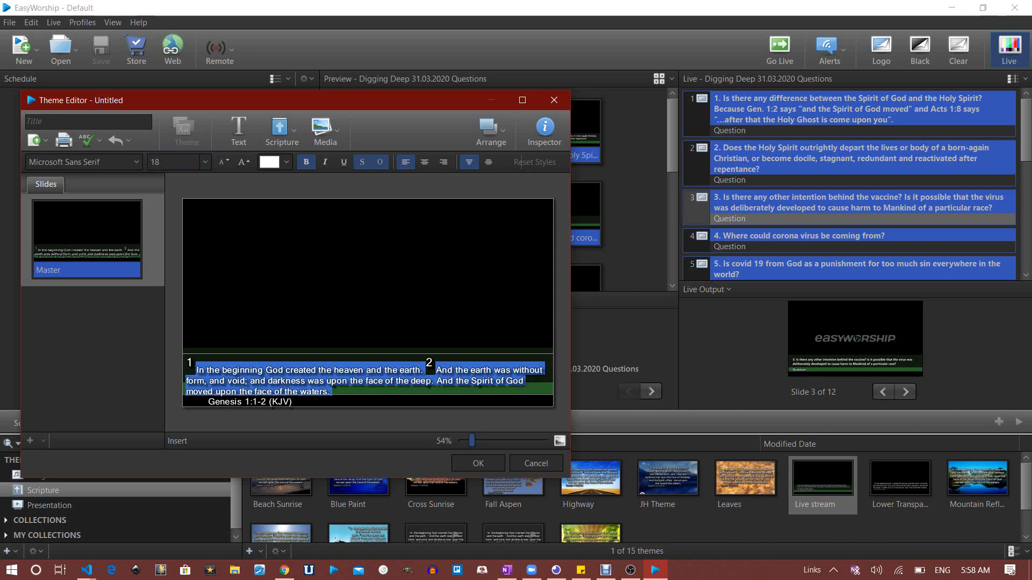
Reselect the verse text, set its font size to 16, and exit editing
click(367, 291)
click(368, 375)
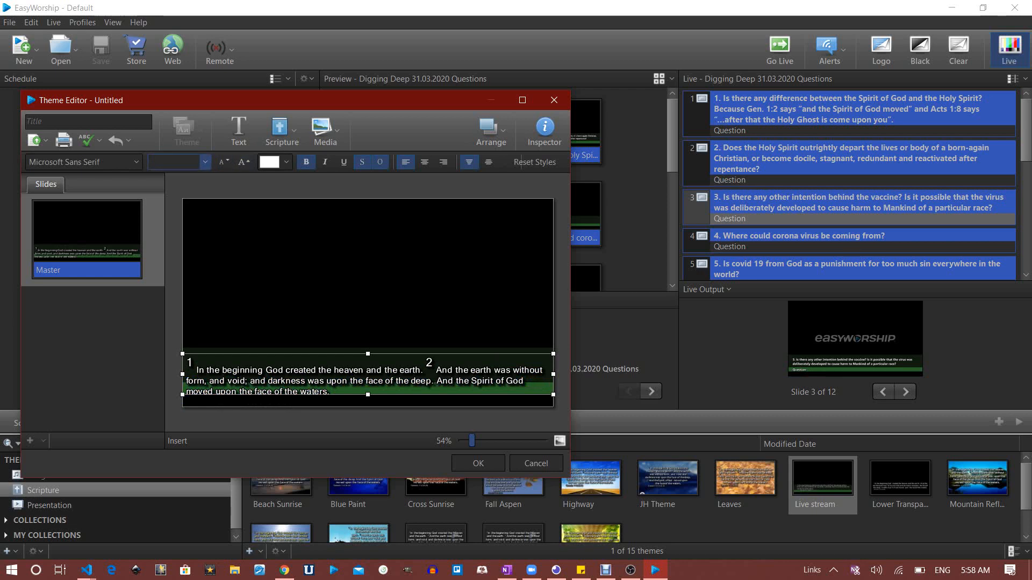
double_click(322, 381)
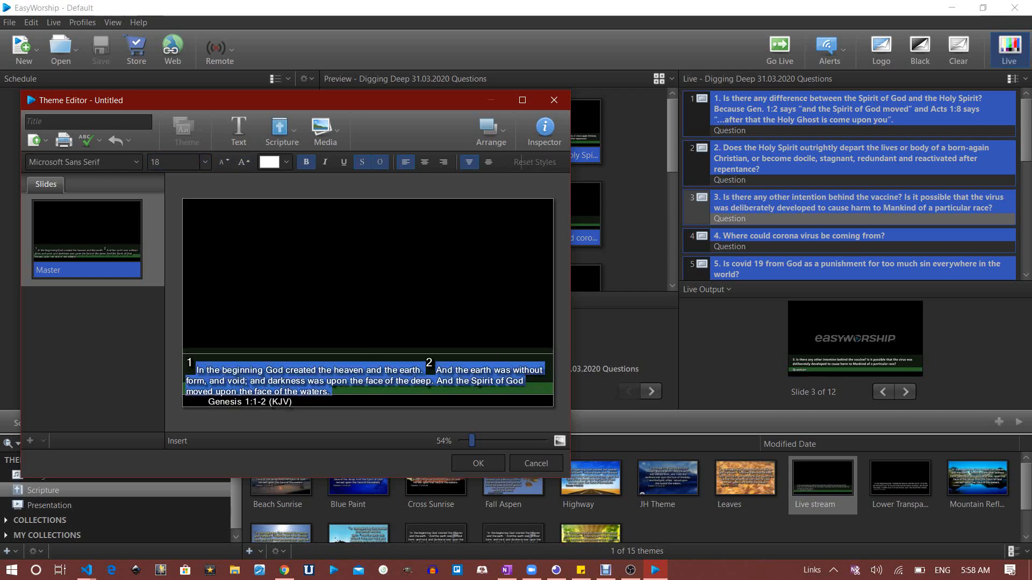
click(173, 162)
text(16)
key(Return)
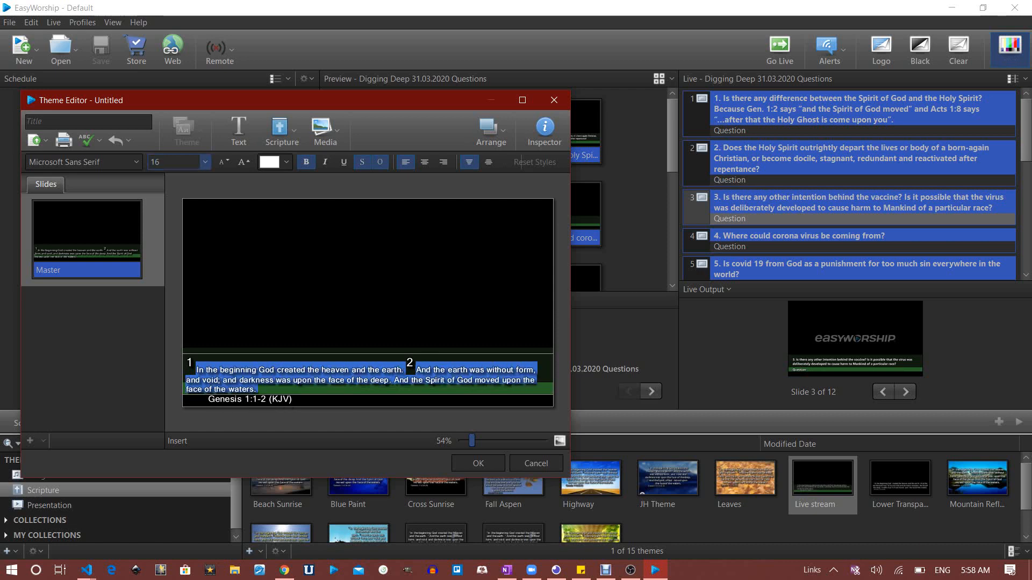
key(Escape)
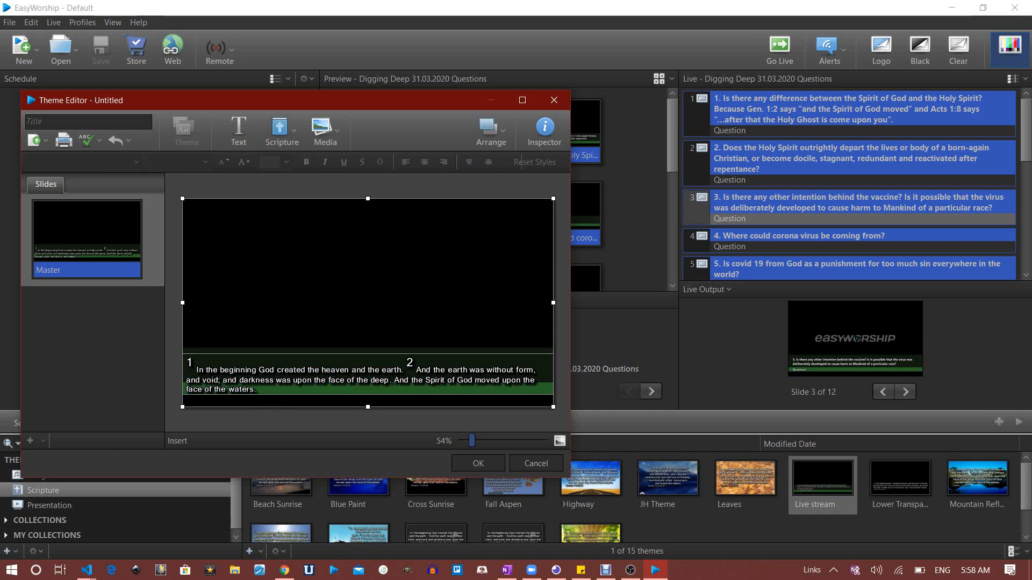
Shorten the scripture box from the bottom, then extend it until the Genesis 1:1-2 (KJV) reference shows
click(367, 375)
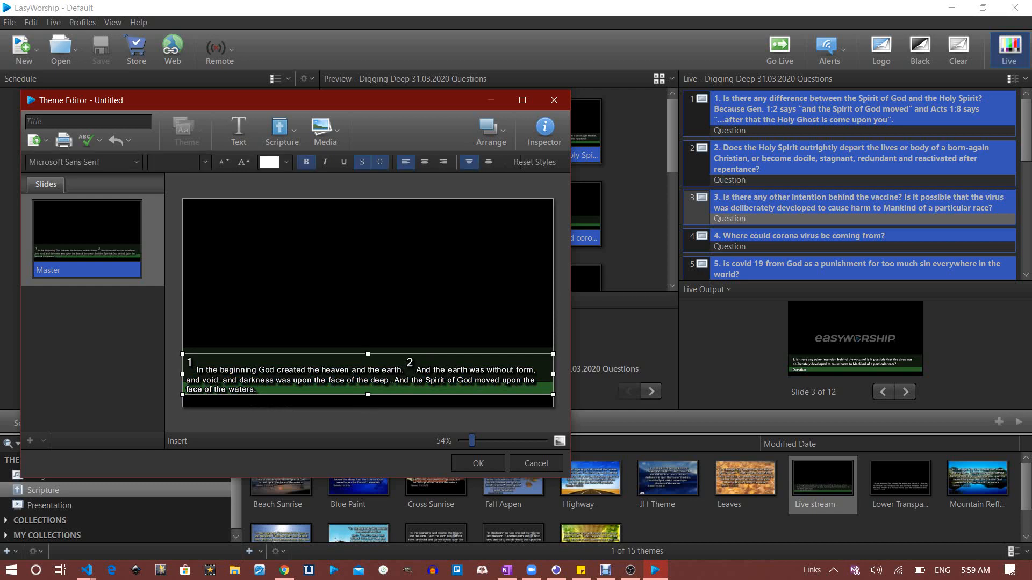
drag(368, 395, 368, 341)
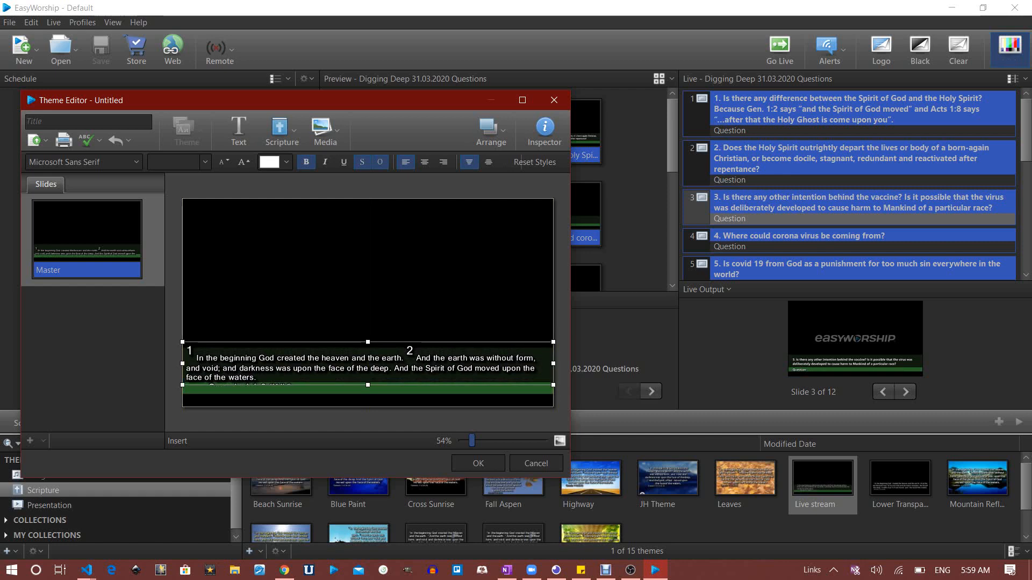
click(368, 303)
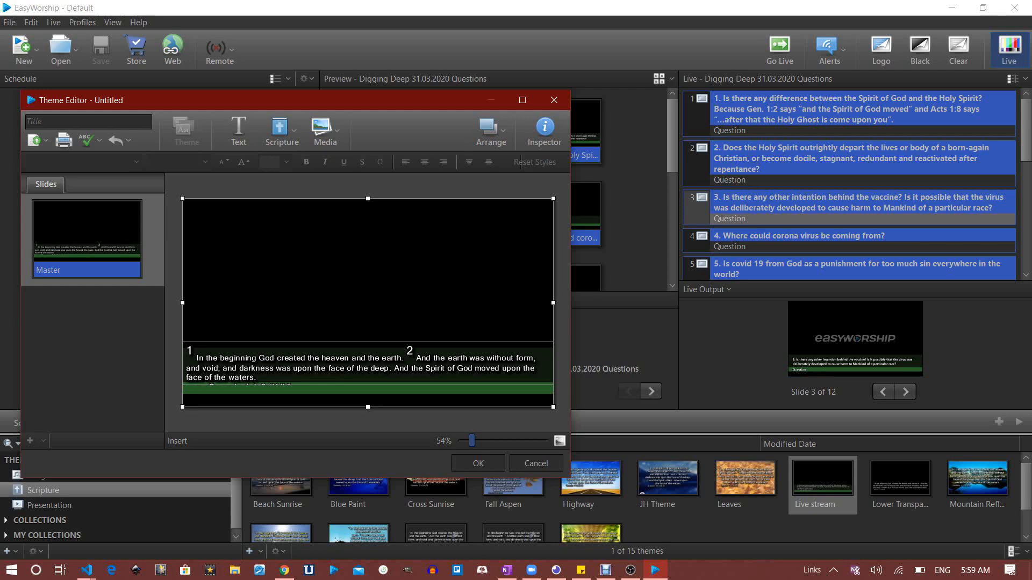
click(367, 368)
double_click(368, 369)
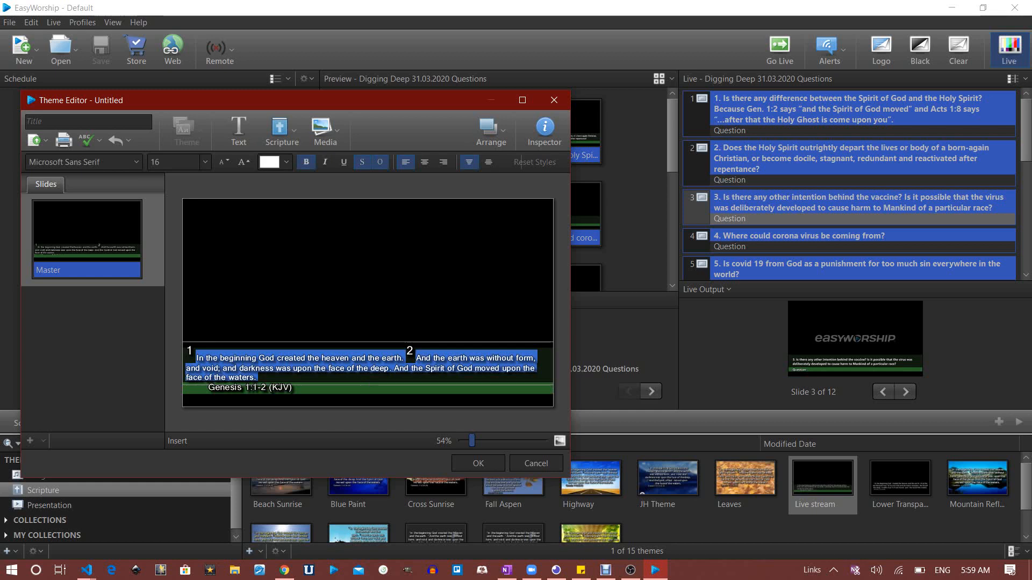
click(279, 129)
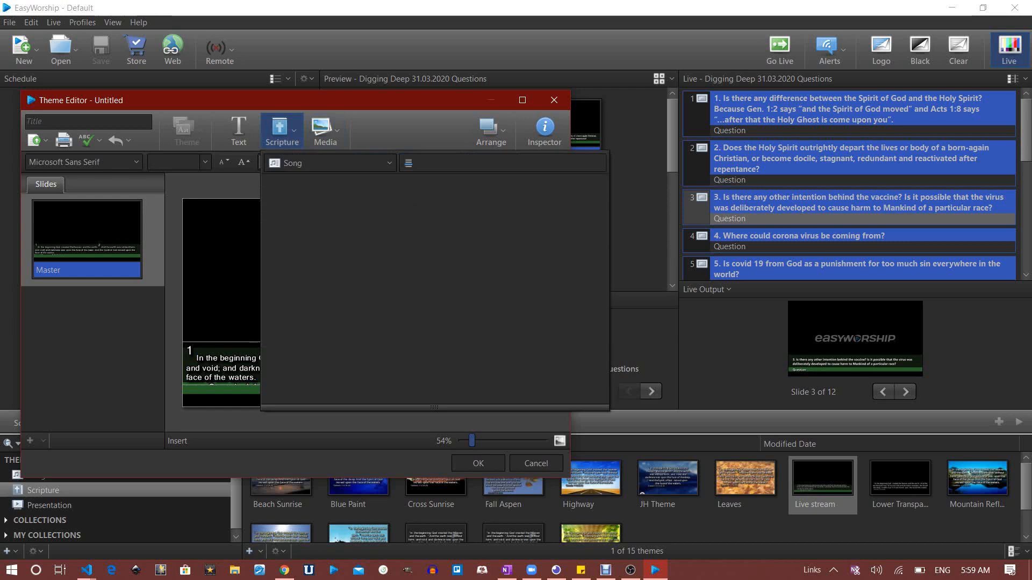
key(Escape)
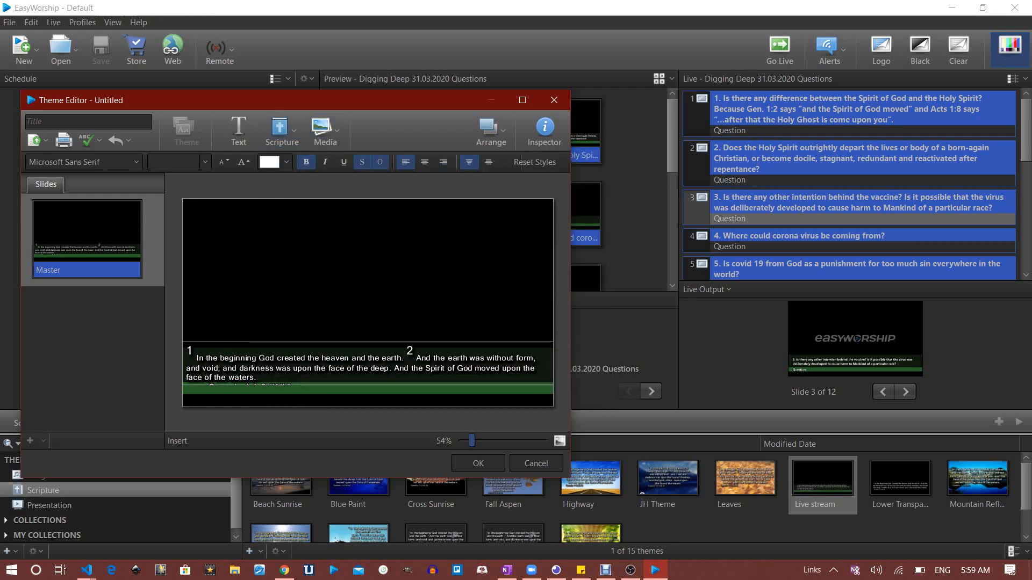
click(367, 364)
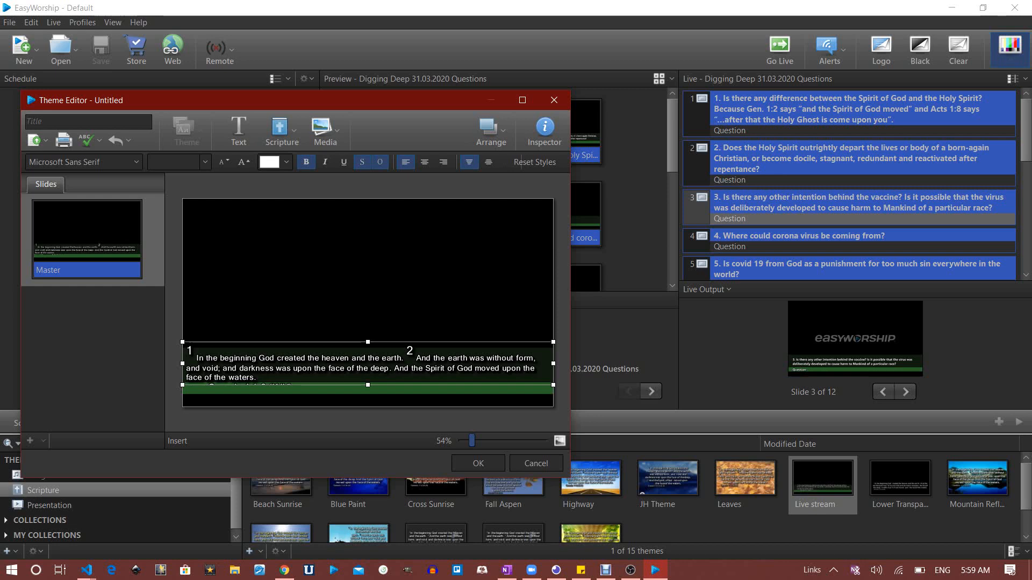
drag(368, 386, 367, 395)
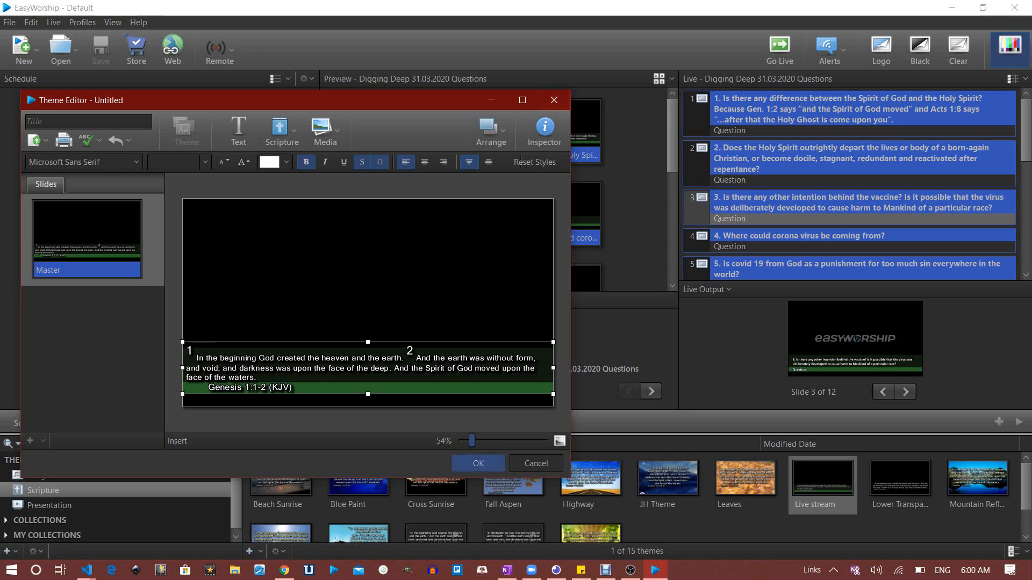
Title the scripture theme 'Tutorial', save it, and switch the library to Media
click(88, 122)
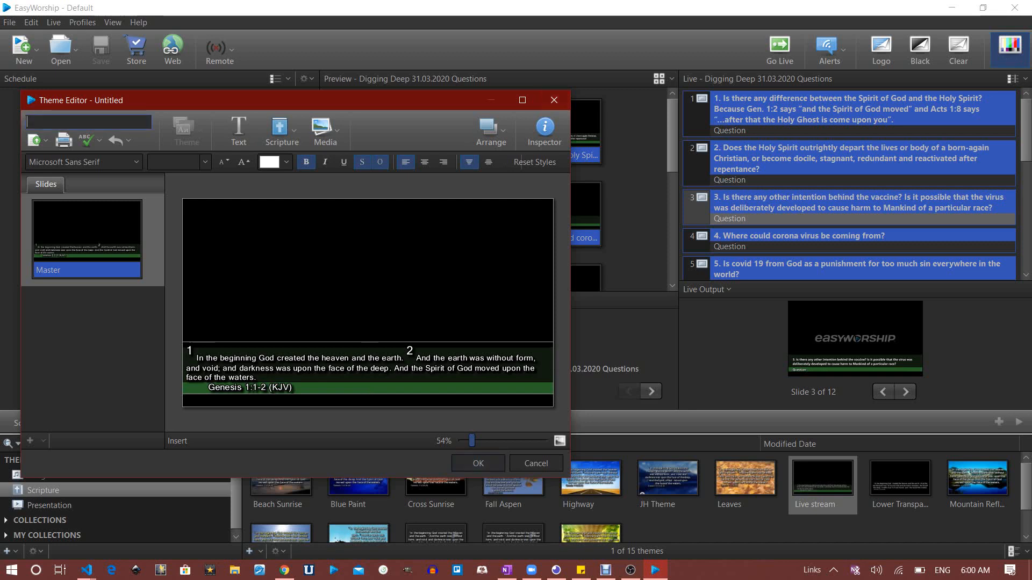
text(Tutorial)
click(478, 463)
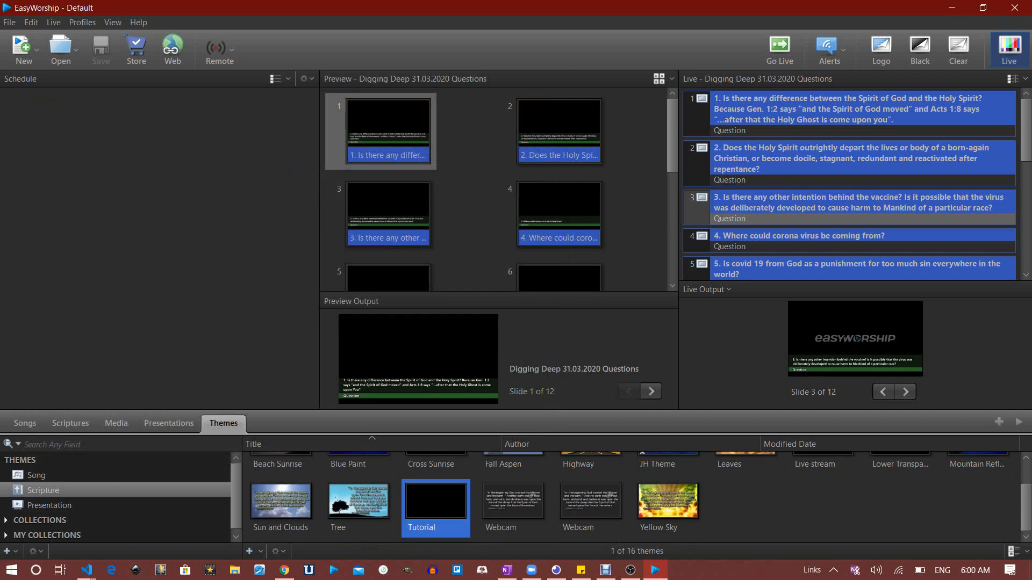
click(116, 424)
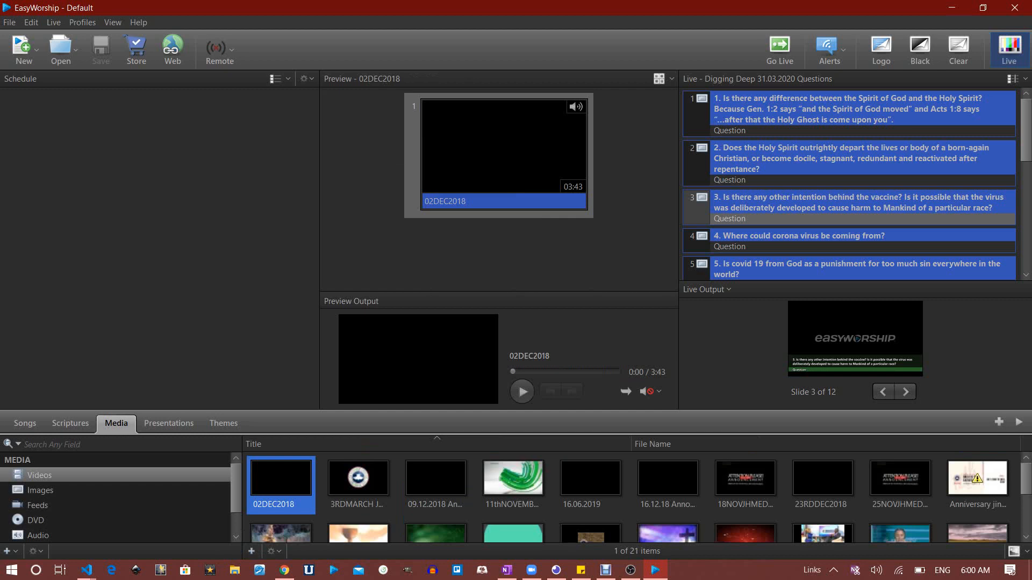
Add the topic (1) green-bar picture from Downloads to the Images media library
click(41, 491)
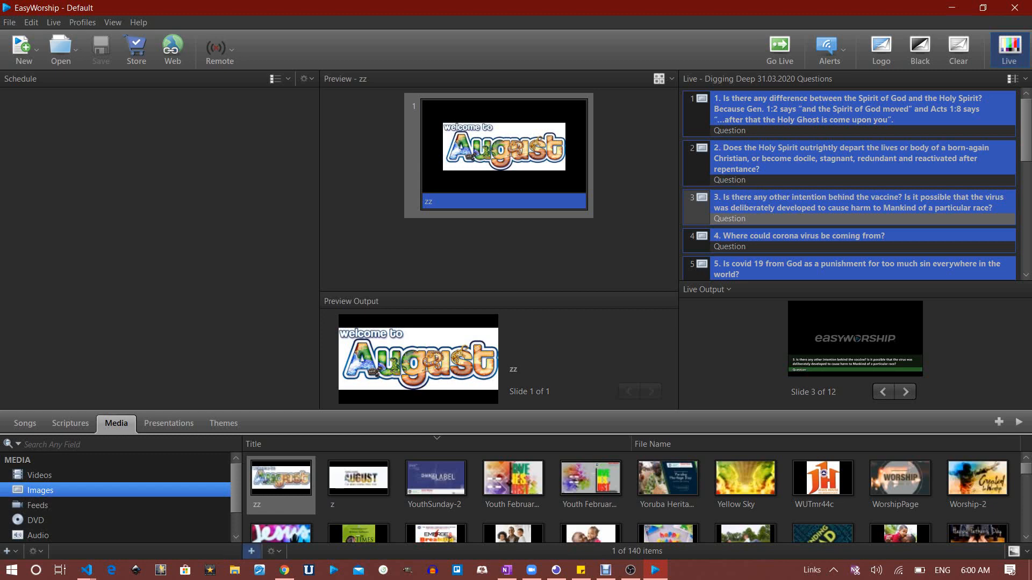
click(251, 551)
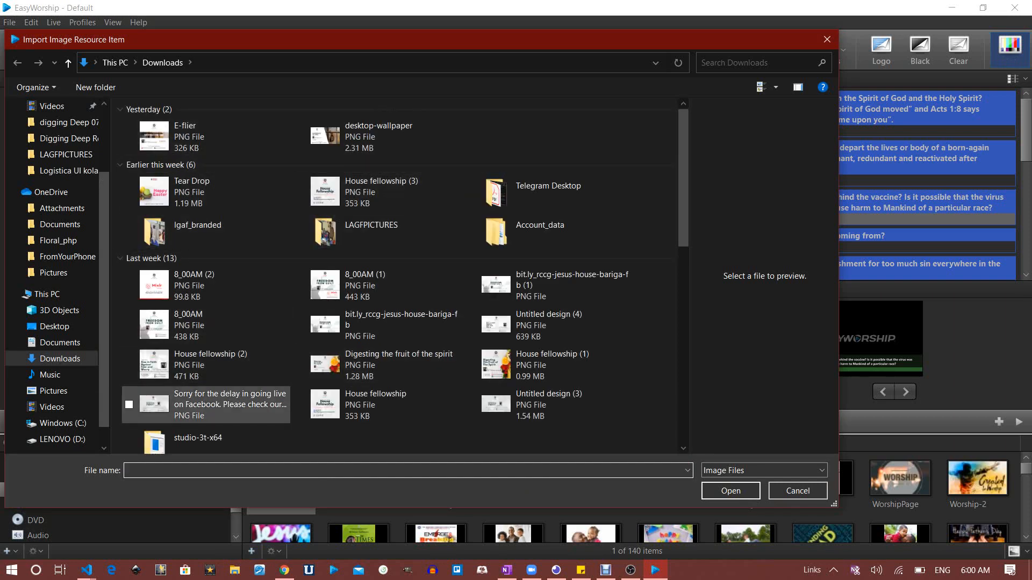
scroll(376, 322, down, 2)
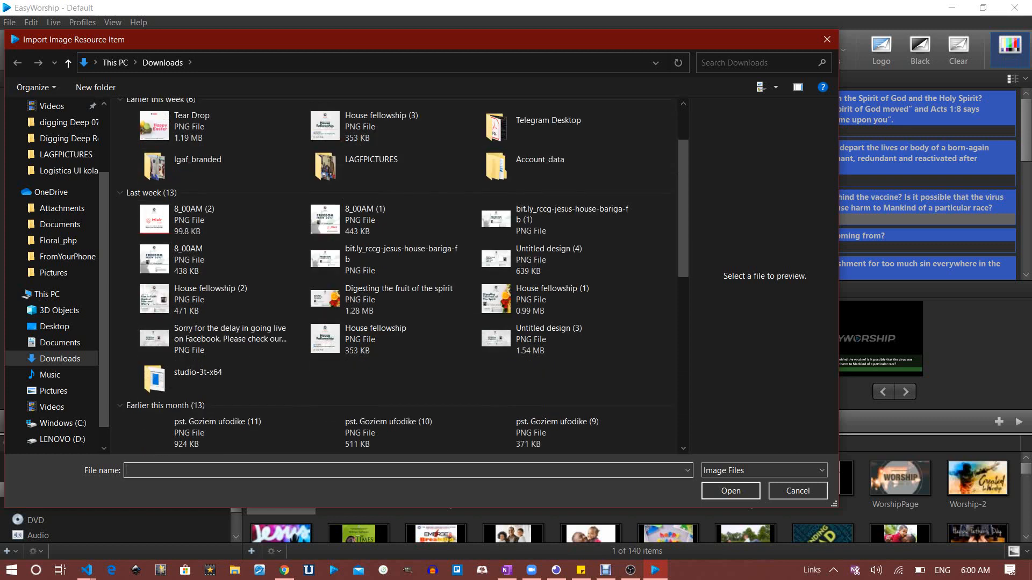
scroll(376, 301, down, 10)
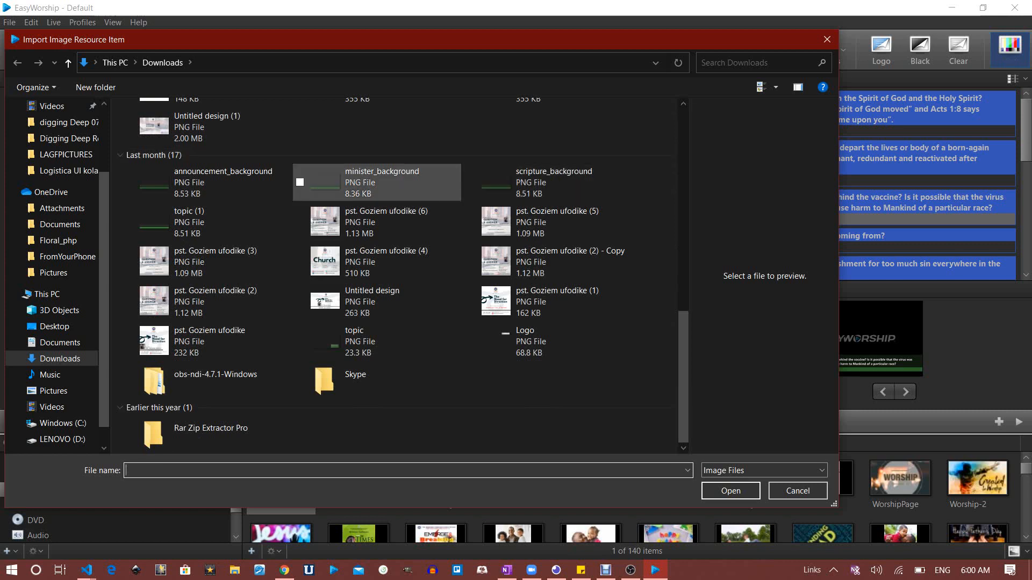
click(204, 222)
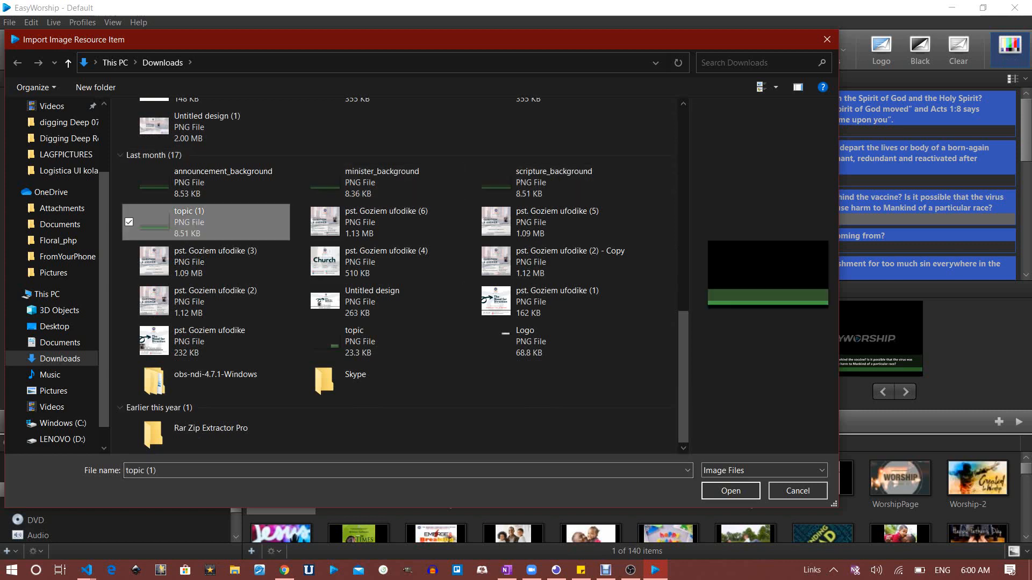
click(730, 491)
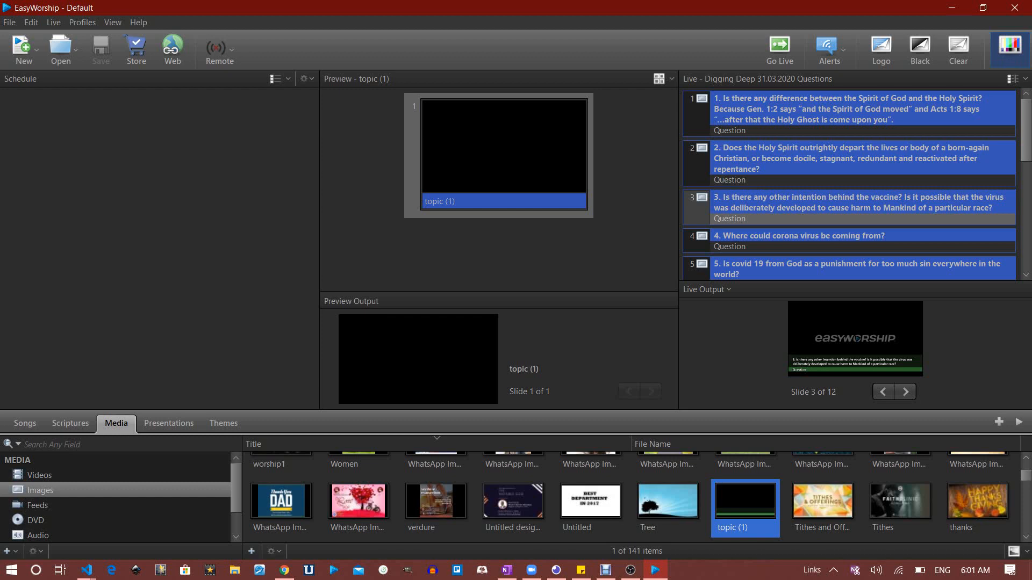
key(alt+Tab)
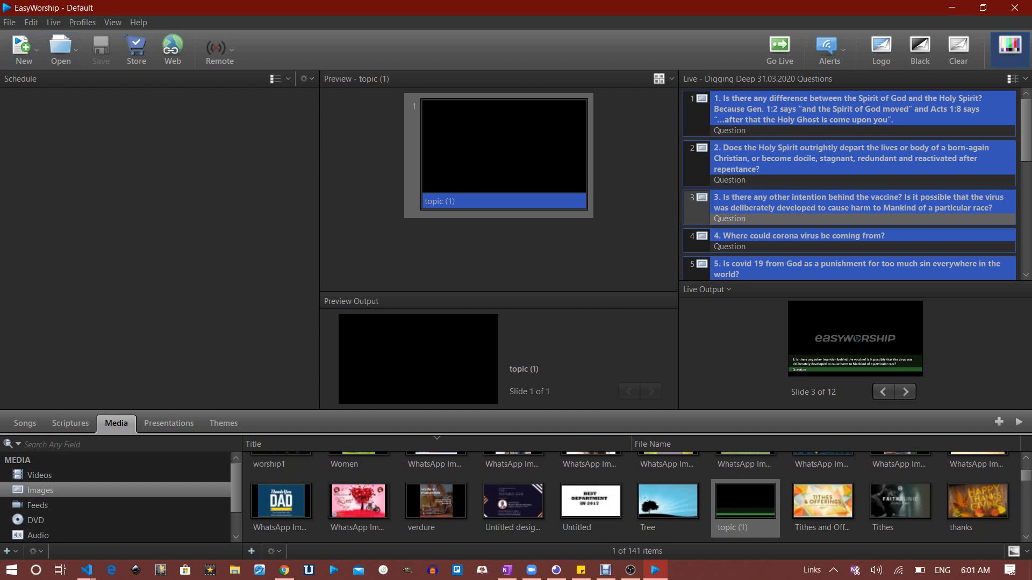
Extend the Genesis 1:1 reference to 1:1-8 (KJV) and drag the verses into the schedule
click(71, 423)
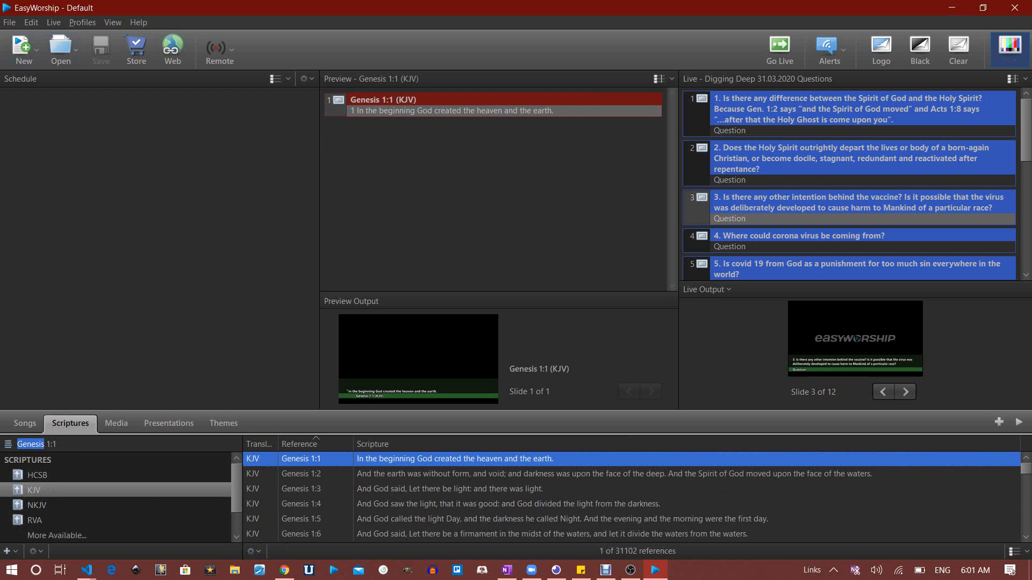
click(55, 445)
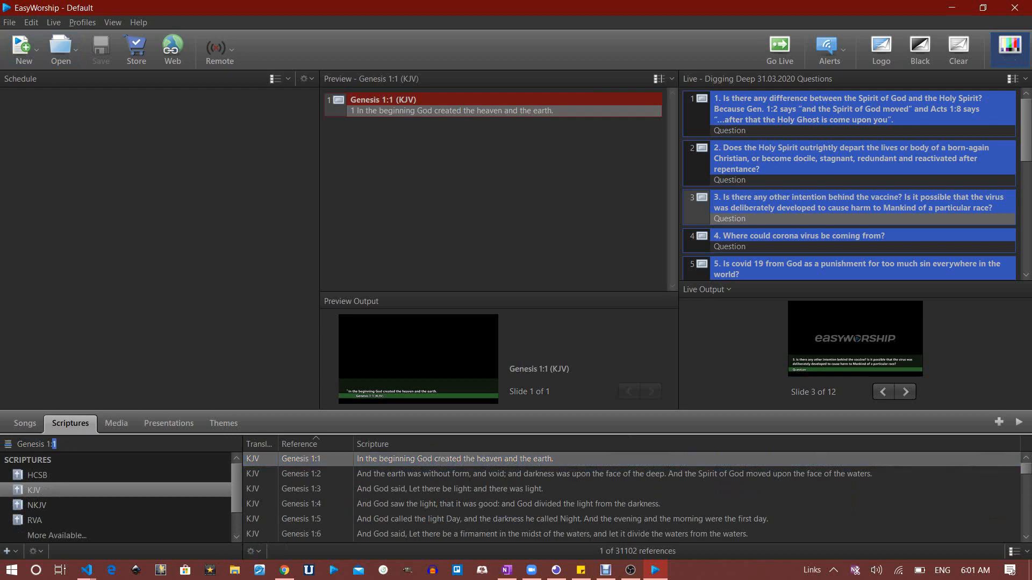
key(Left)
key(Left)
key(Right)
key(Right)
key(Right)
text(-8)
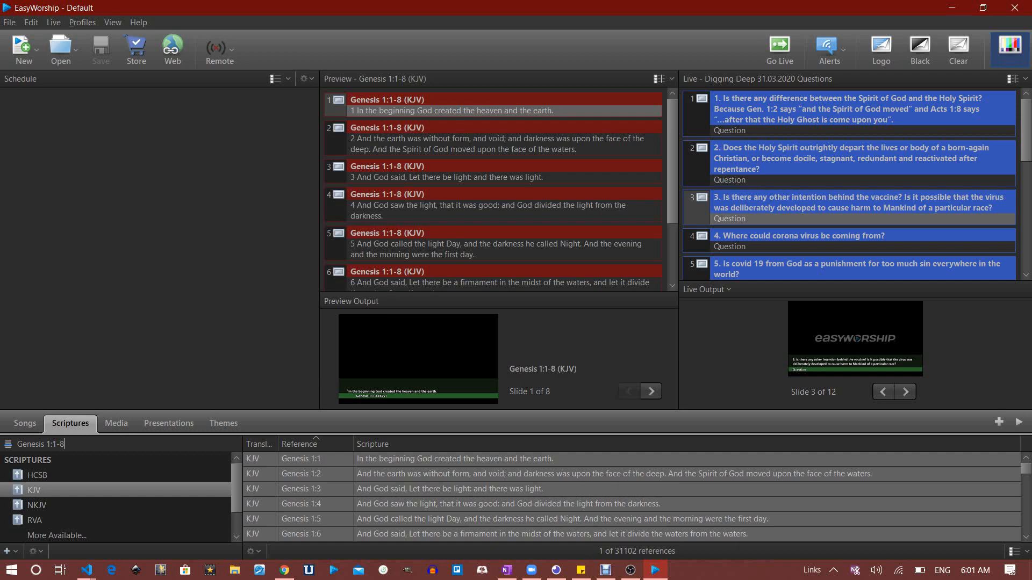
drag(399, 460, 199, 160)
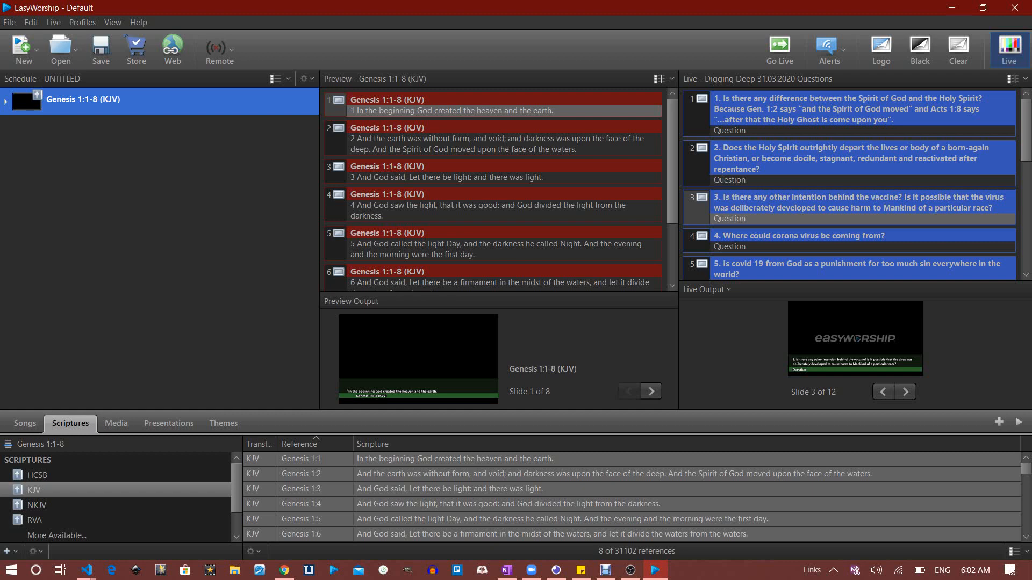
Send Genesis 1:1, then verse 2, to the live output from the slide list
click(492, 139)
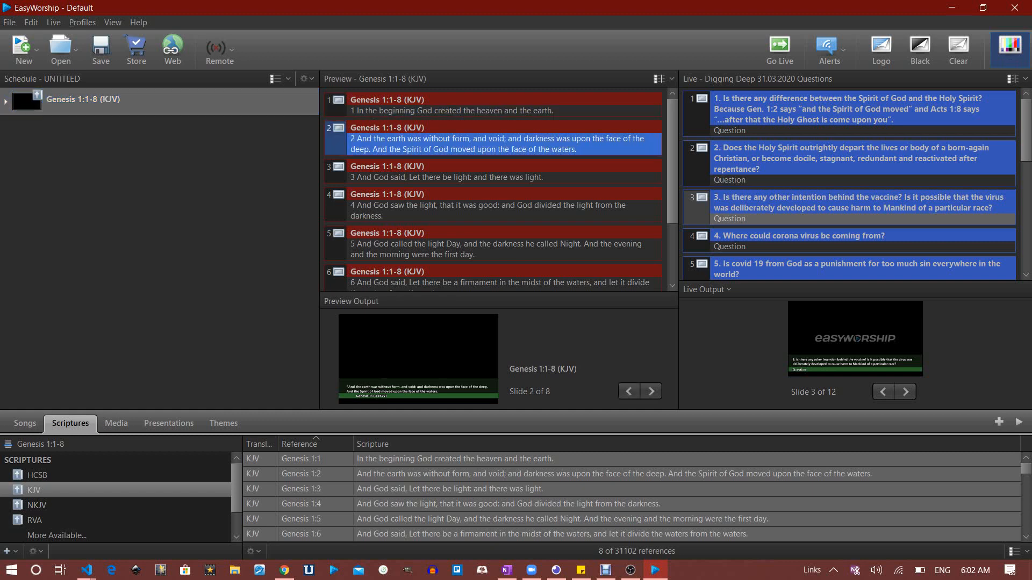
click(493, 111)
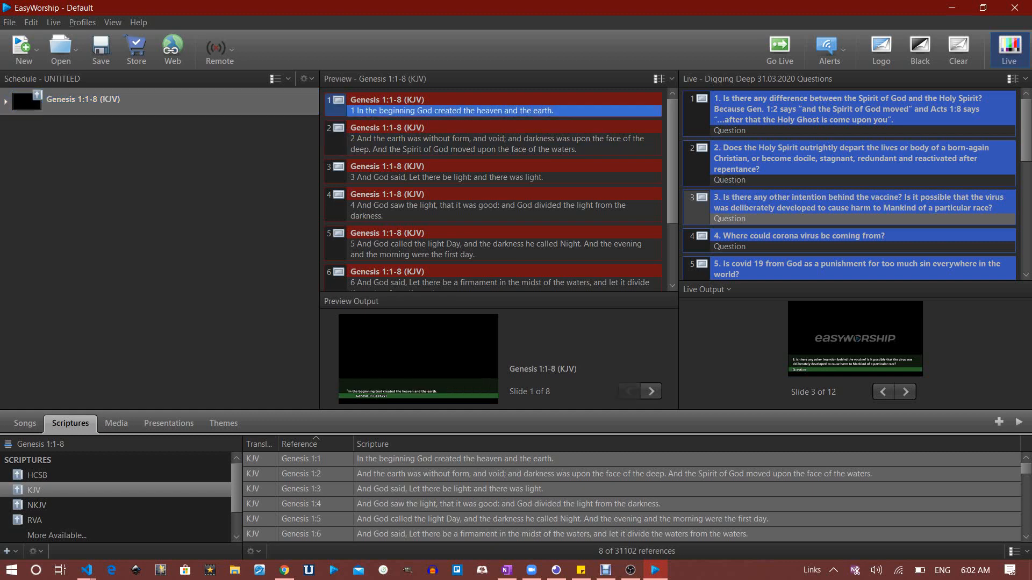
double_click(493, 111)
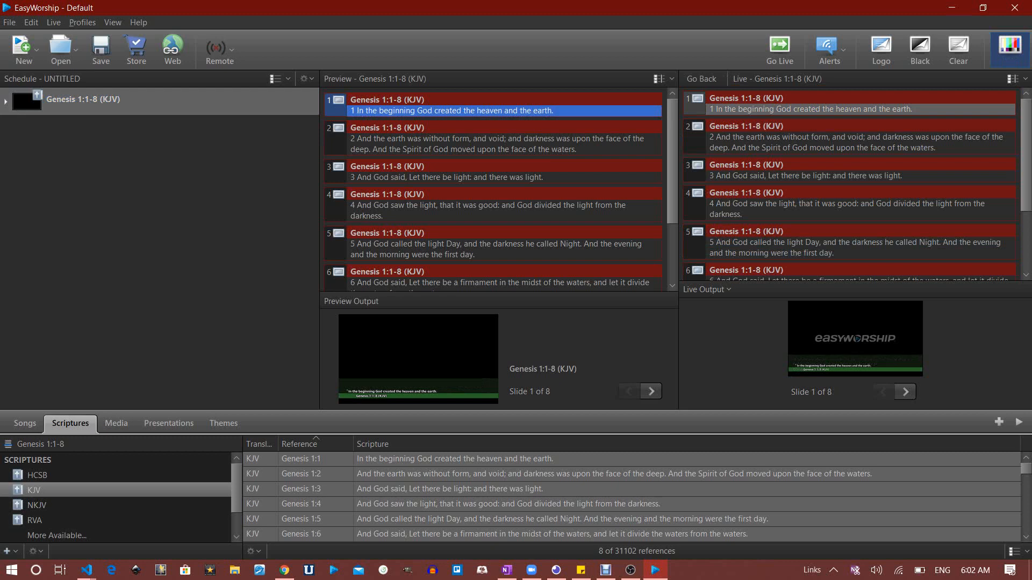
click(493, 144)
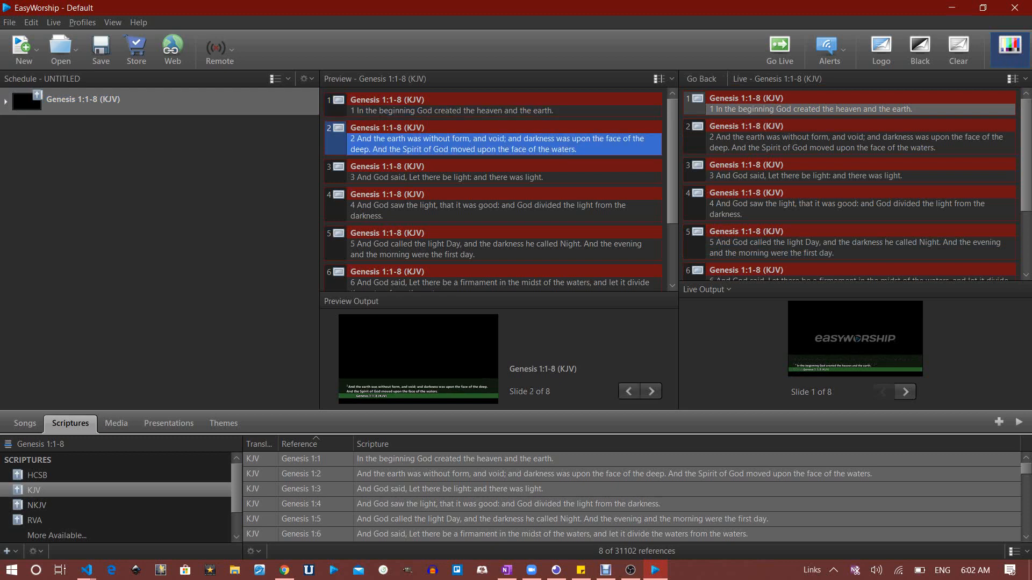
double_click(493, 144)
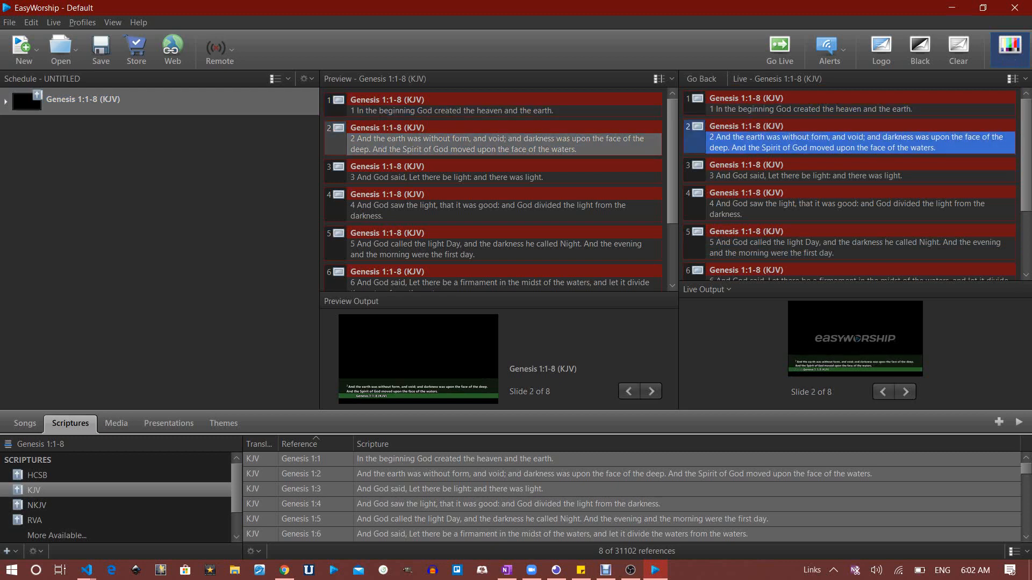
Advance the live output through verses 3 and 4 to verse 5
key(Down)
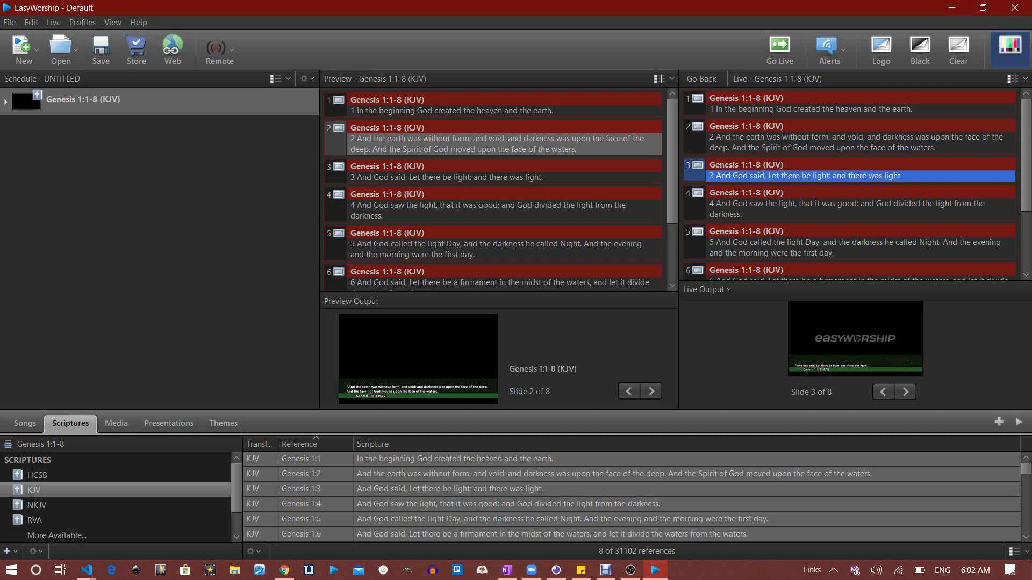
key(Down)
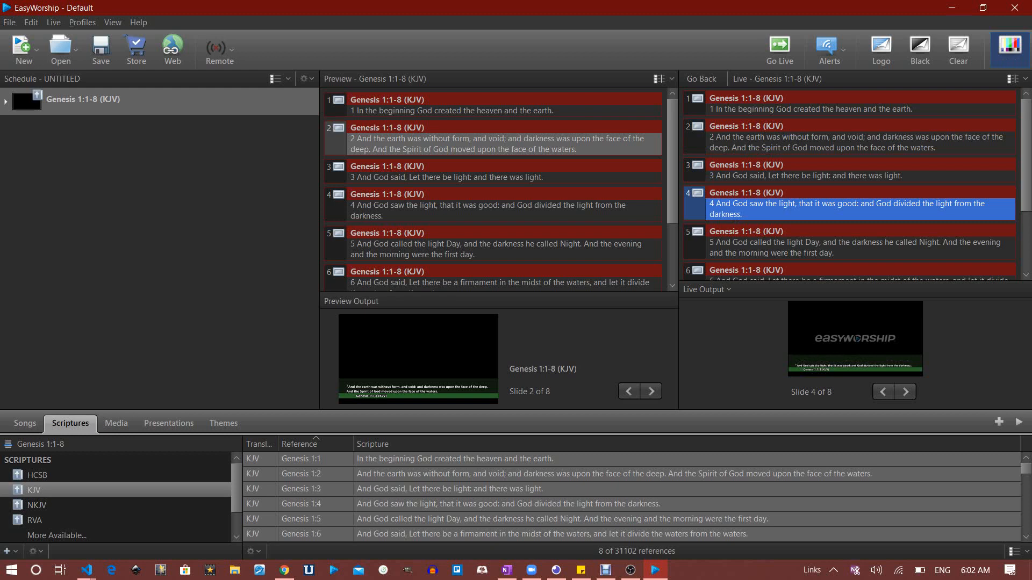
key(Down)
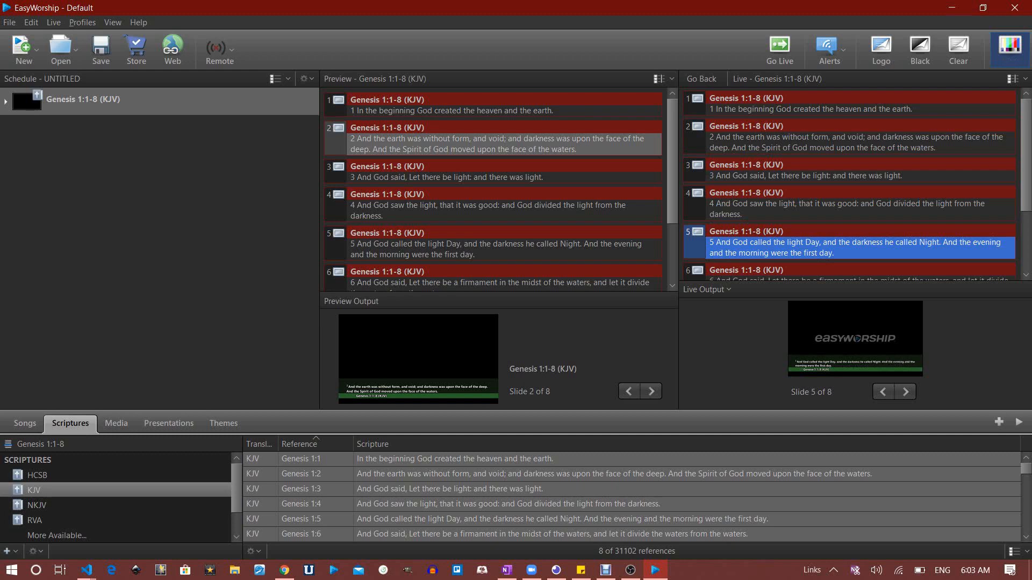
click(30, 445)
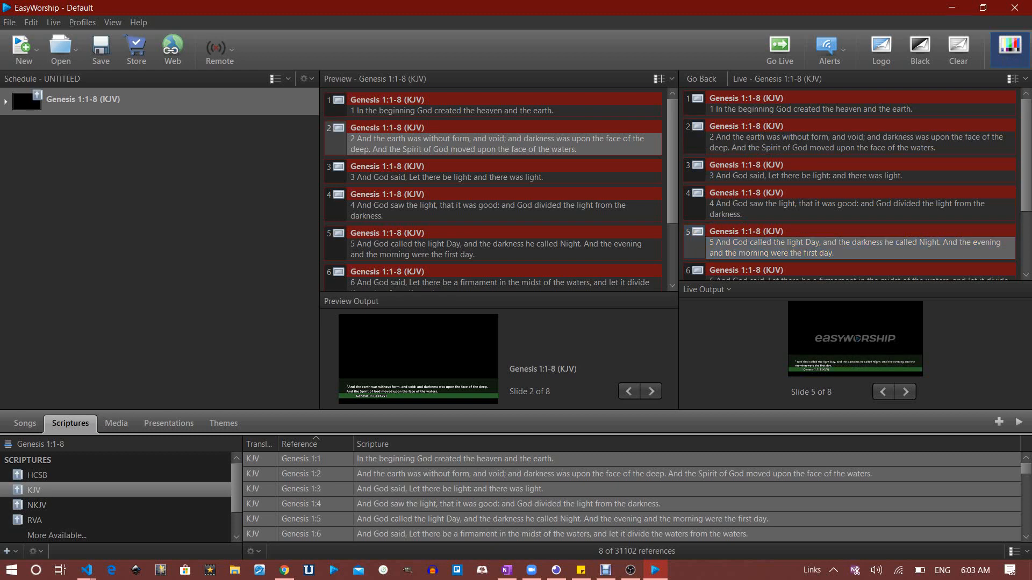
Drag Revelation 2:10 (KJV) into the schedule below Genesis, then start saving with Ctrl+S
text(Re)
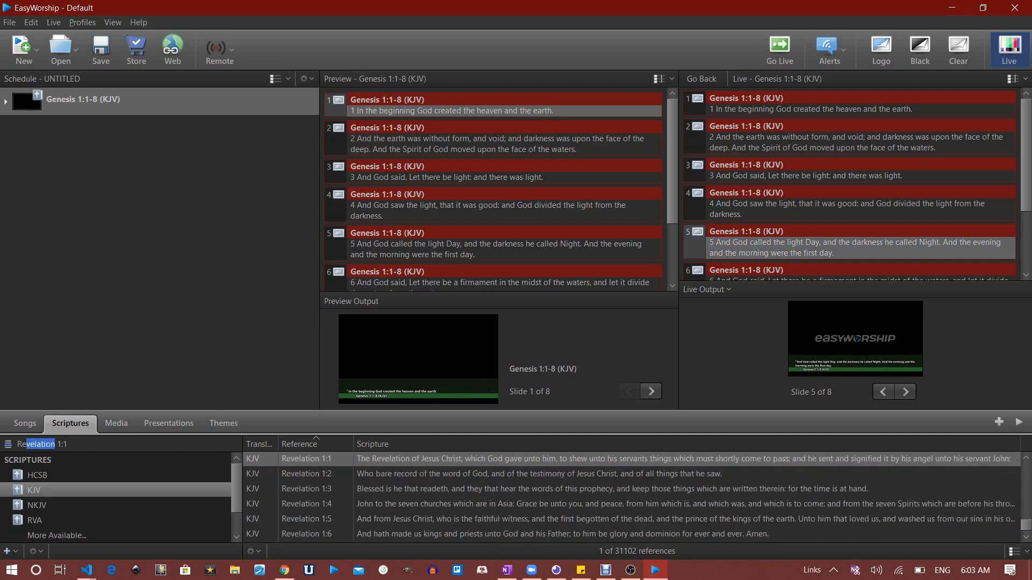
text(velation 2:)
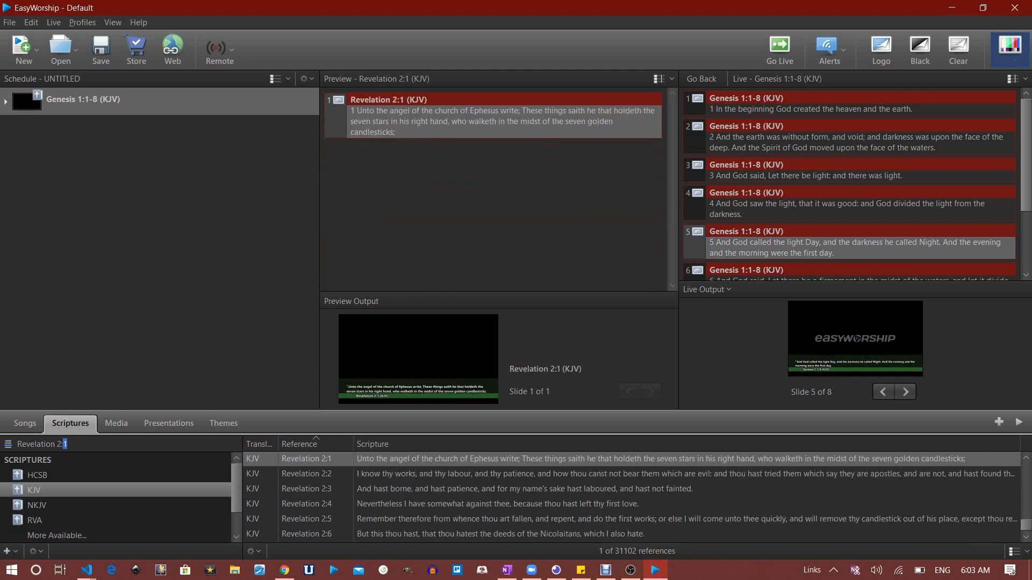
text(10)
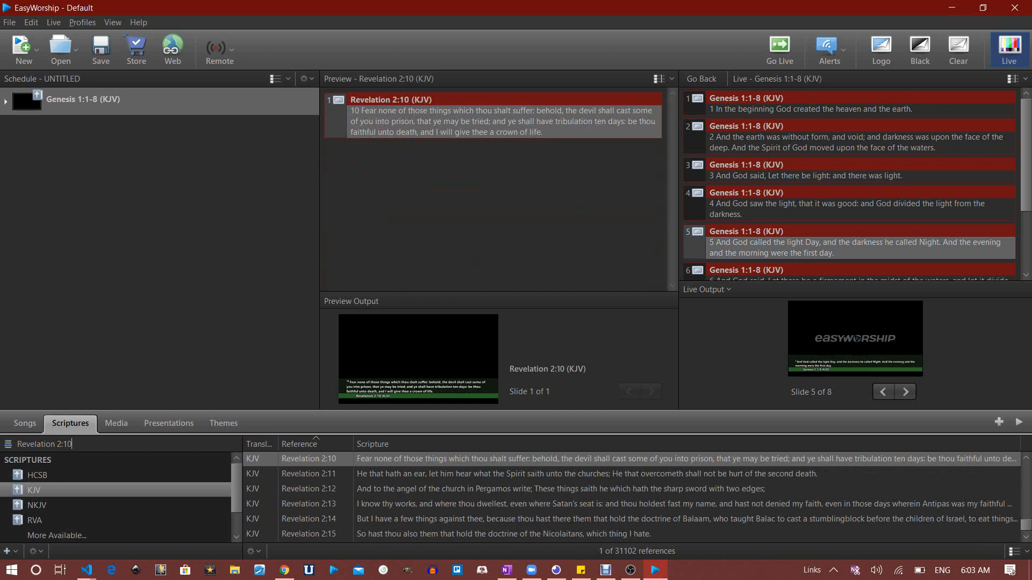
drag(323, 459, 86, 185)
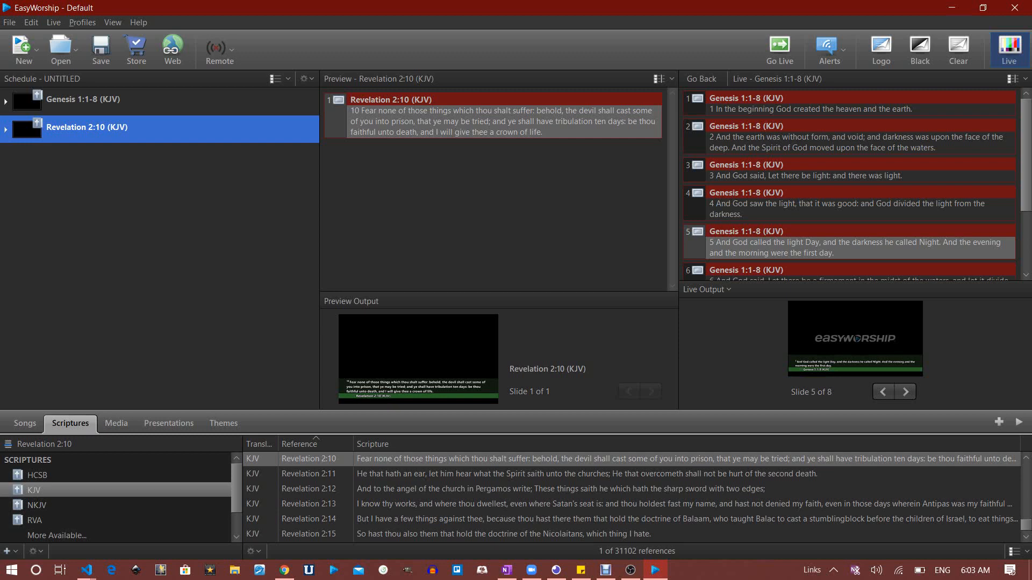
key(ctrl+s)
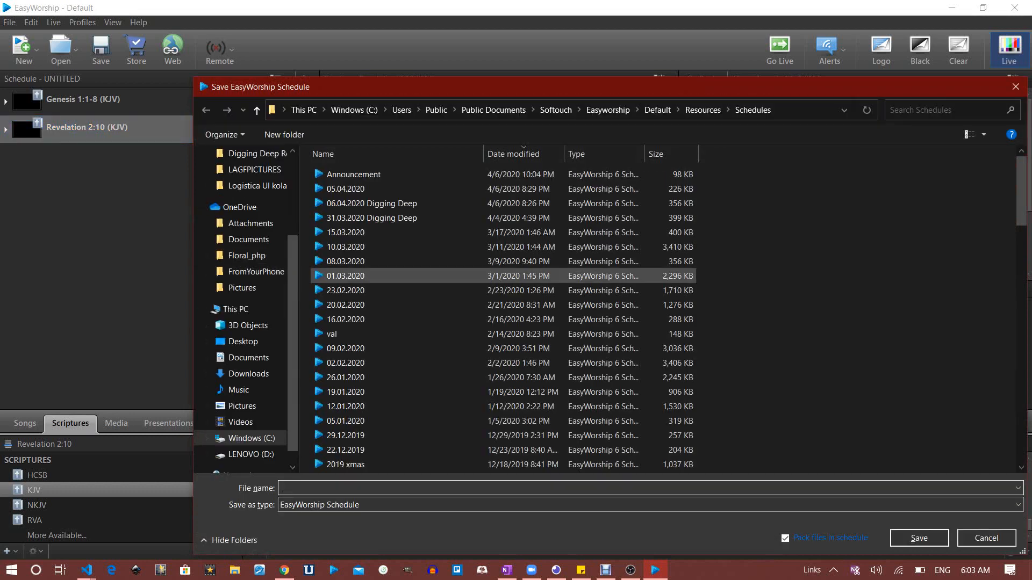
In the Schedules folder, enter 'tutorial' as the file name and save the schedule
scroll(392, 364, down, 10)
scroll(392, 364, down, 15)
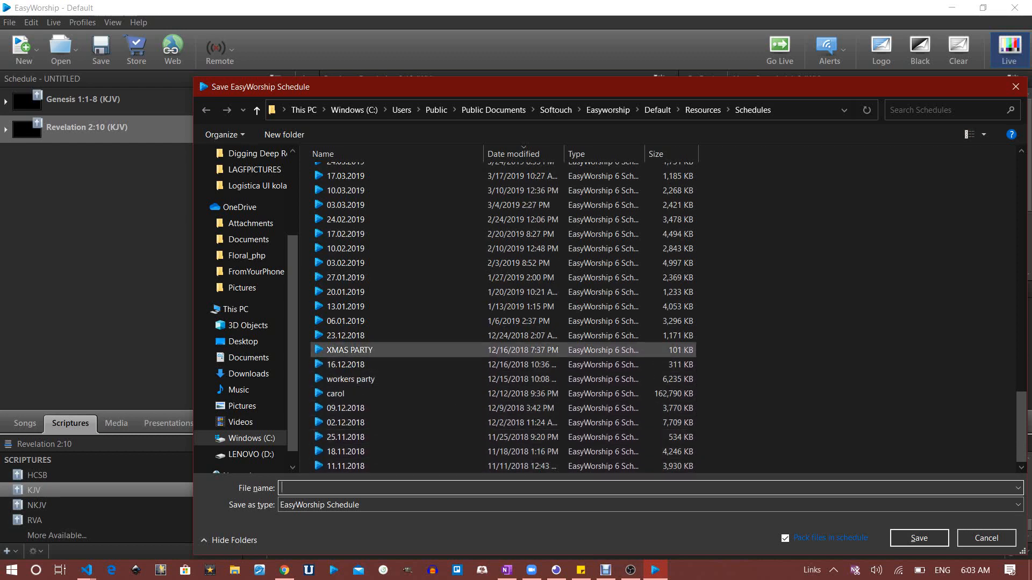
scroll(393, 344, up, 1)
scroll(392, 344, up, 6)
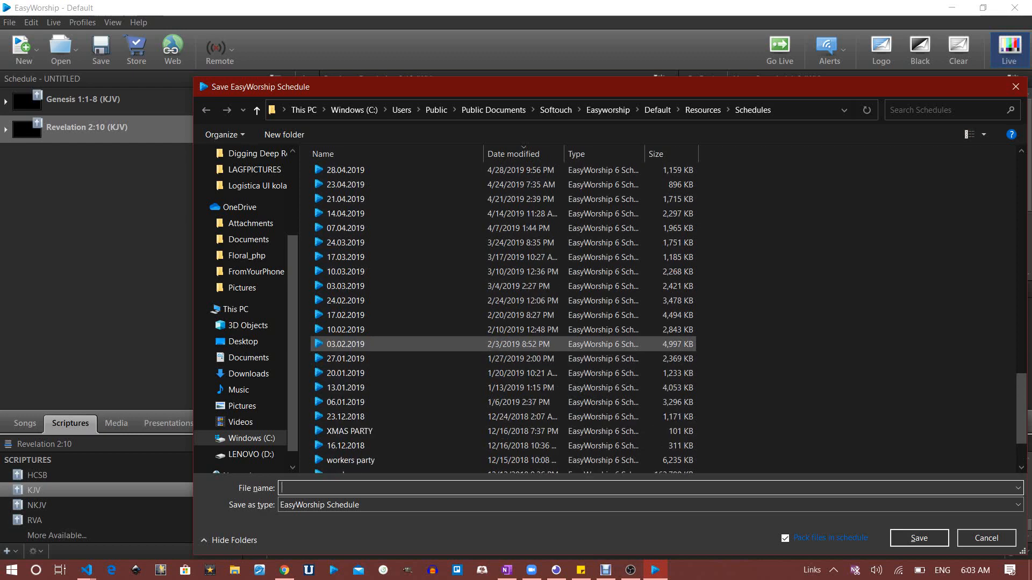
scroll(392, 344, up, 8)
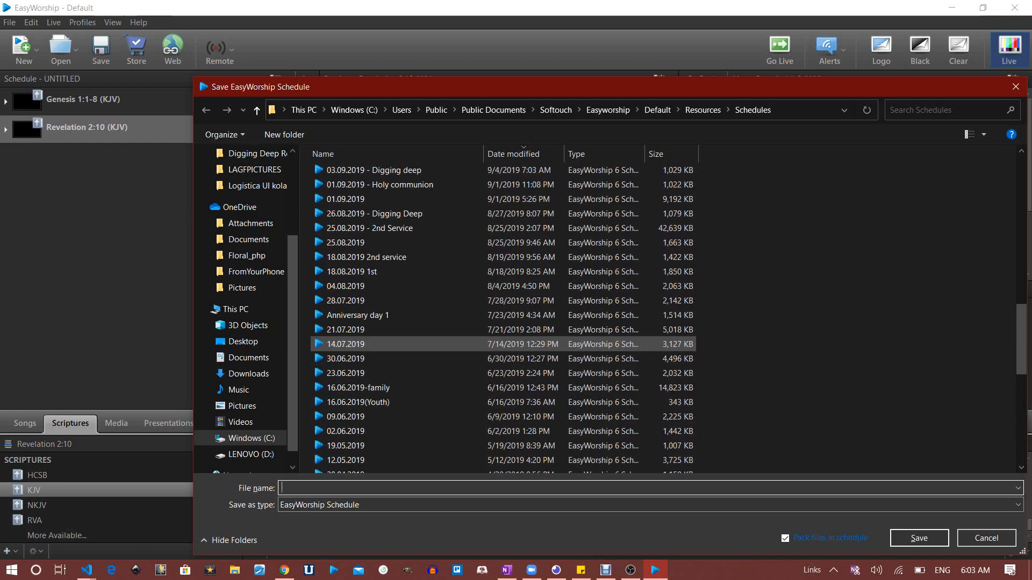
scroll(393, 344, up, 5)
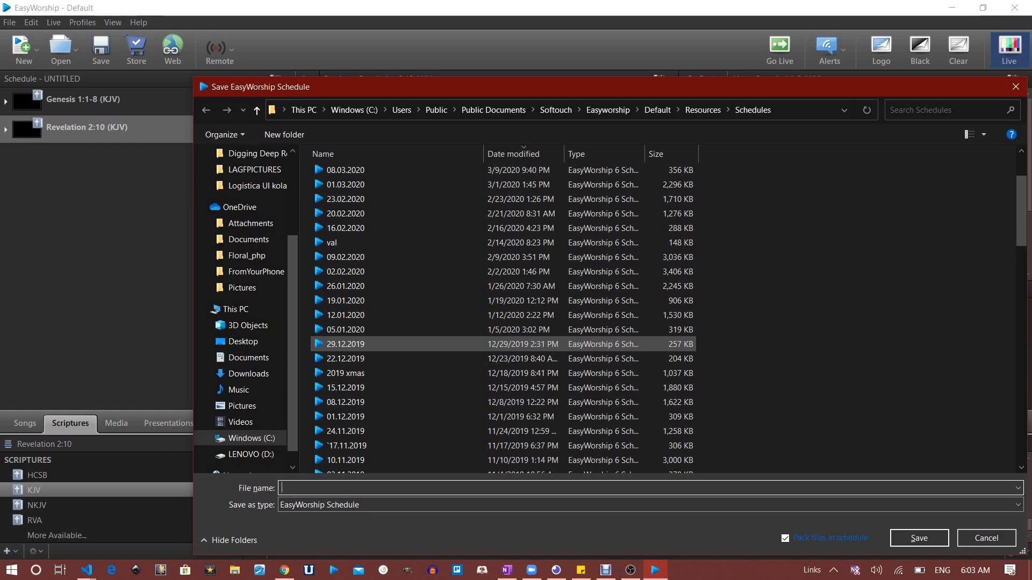
scroll(393, 247, up, 2)
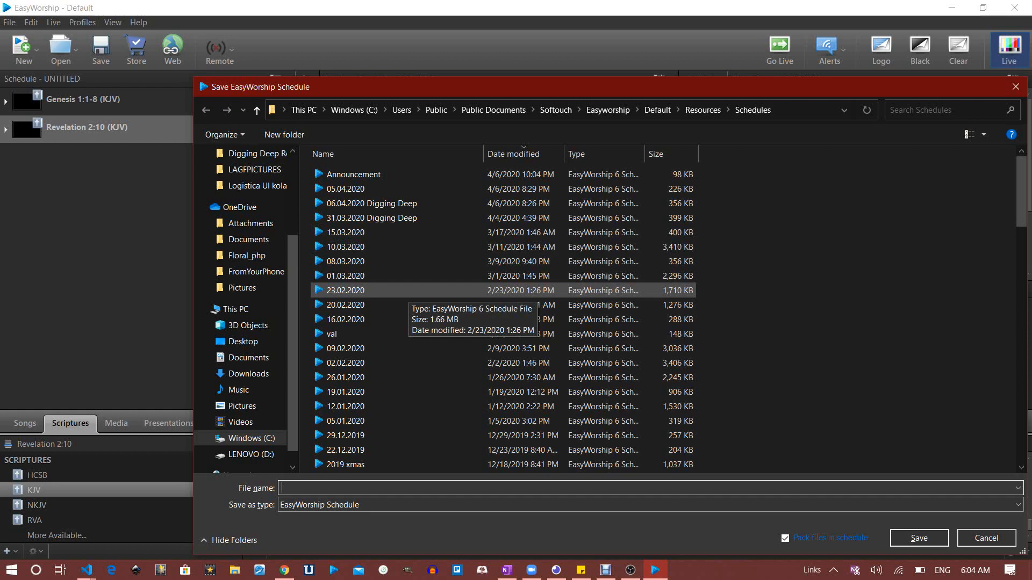
drag(430, 87, 430, 84)
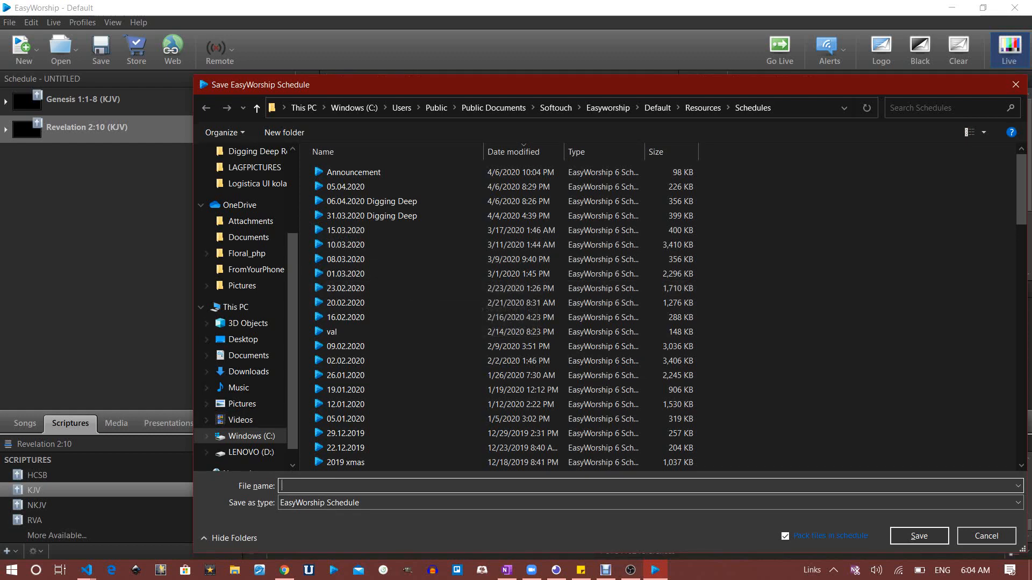
text(turi)
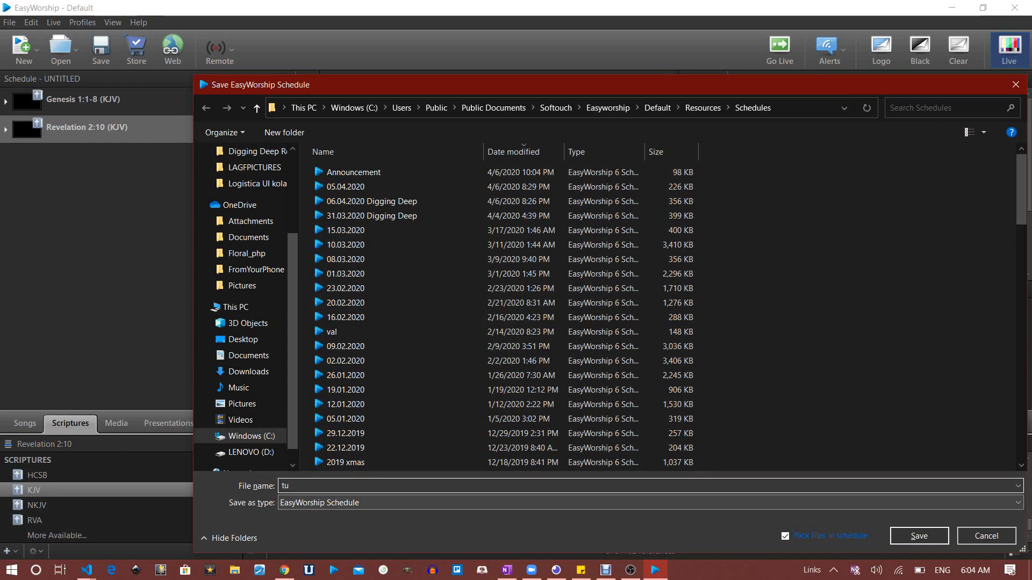
key(BackSpace)
key(BackSpace)
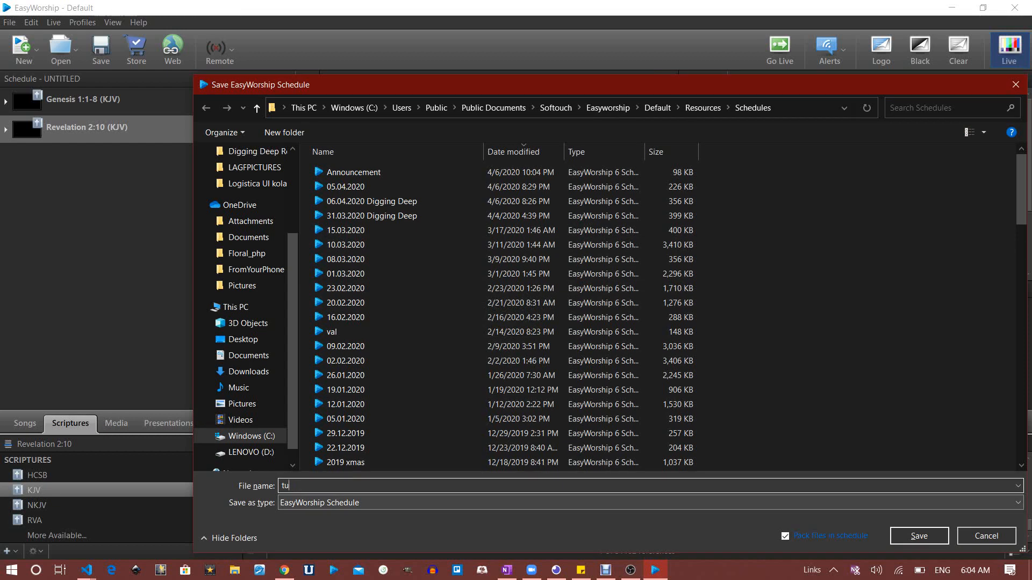
text(torial)
key(Return)
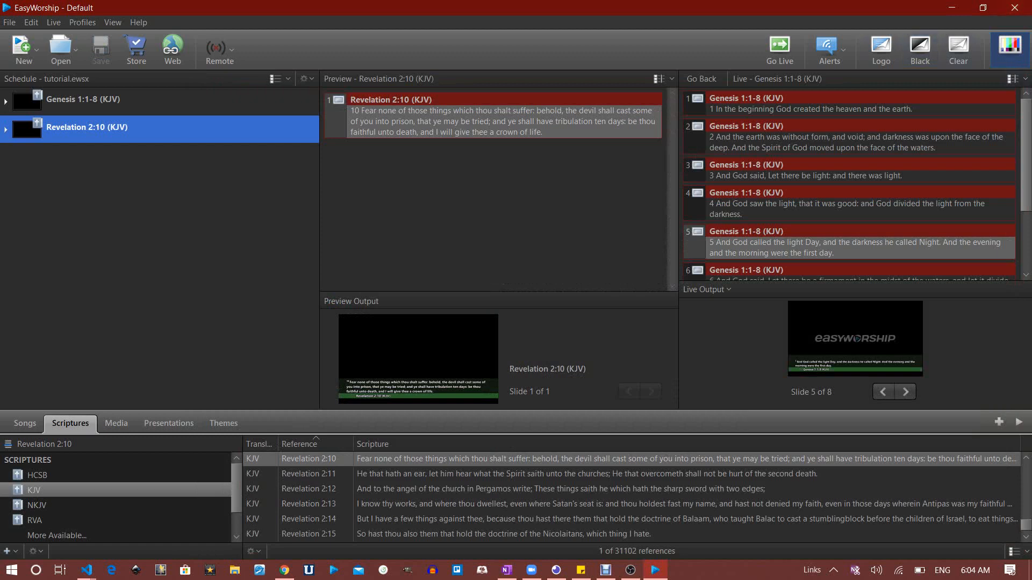
Reopen tutorial.ewsx from the recent schedules list under the Open dropdown
click(61, 48)
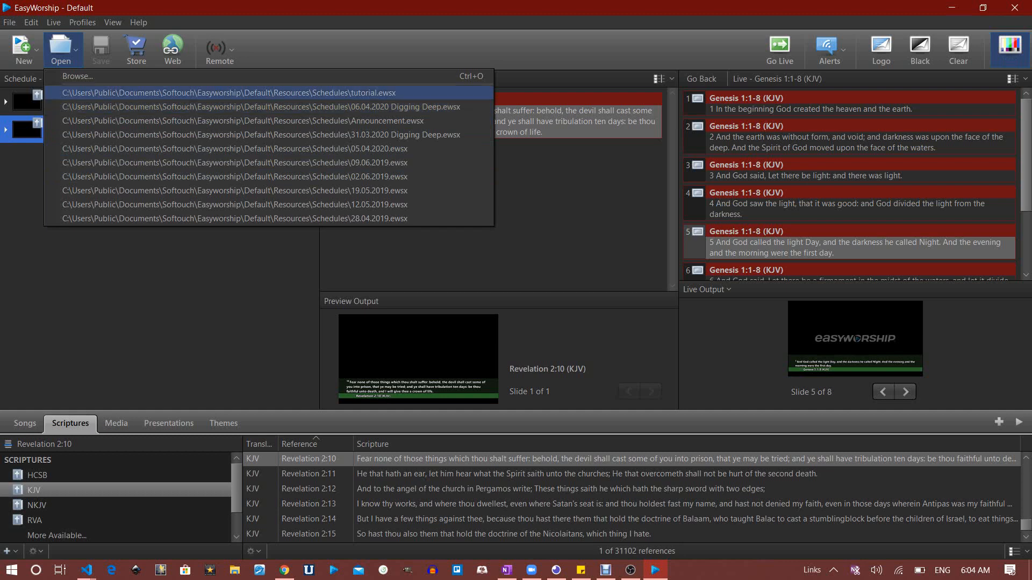
click(228, 93)
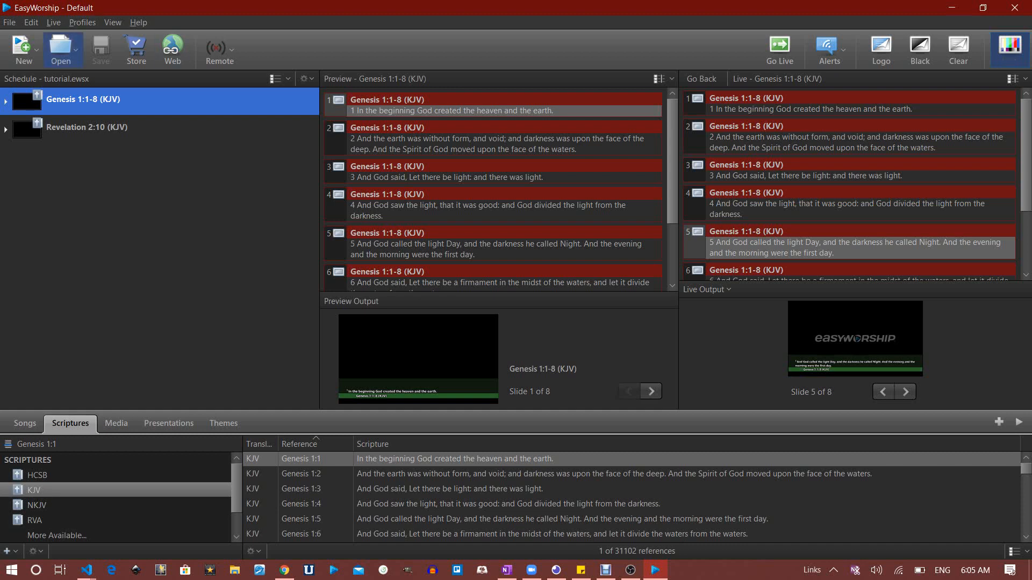
click(82, 23)
mouse_move(31, 23)
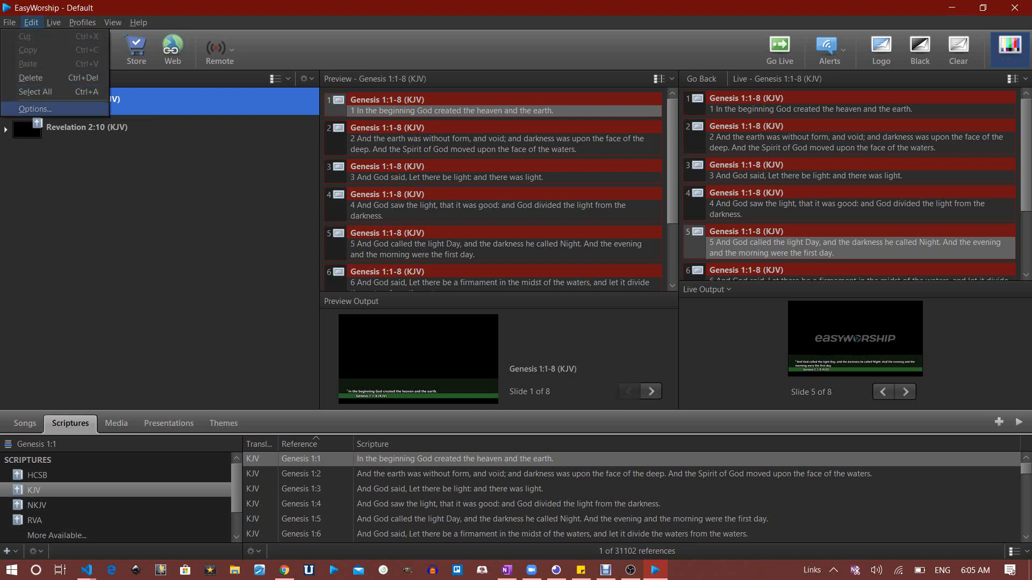
Open Edit > Options to the Live page showing NDI Stream output at 1280 x 720 60 Hz
click(35, 109)
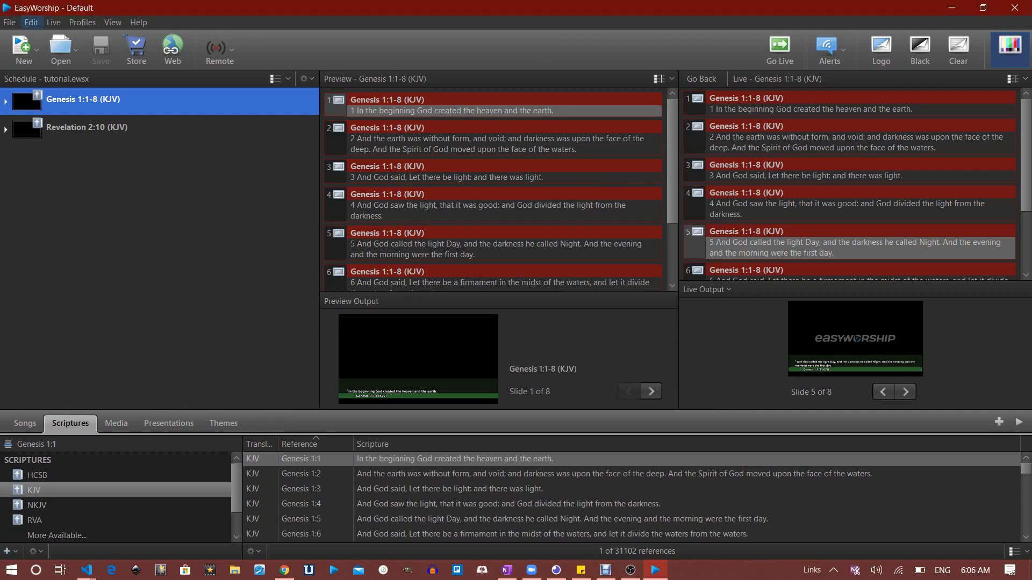
click(31, 22)
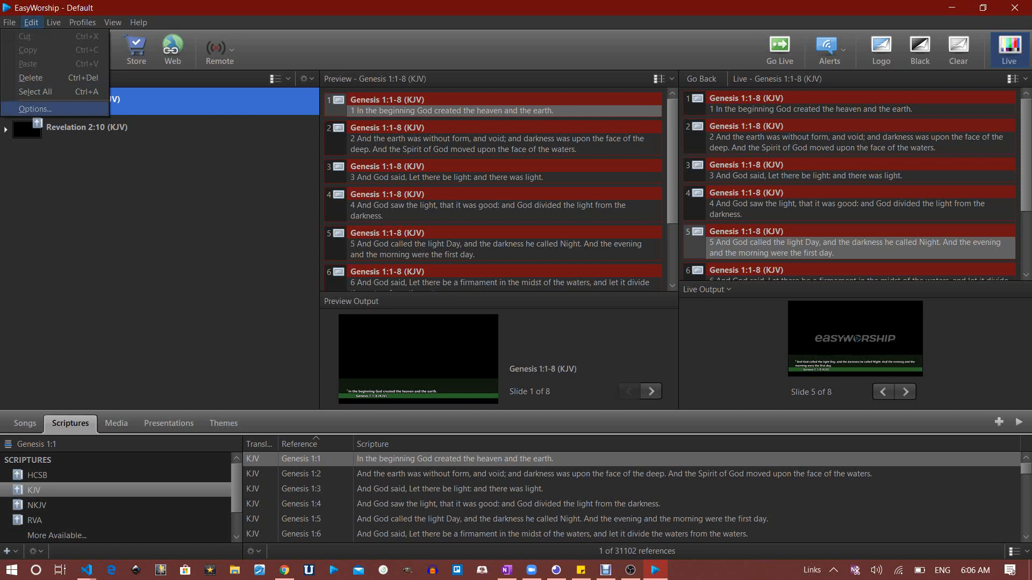
click(35, 109)
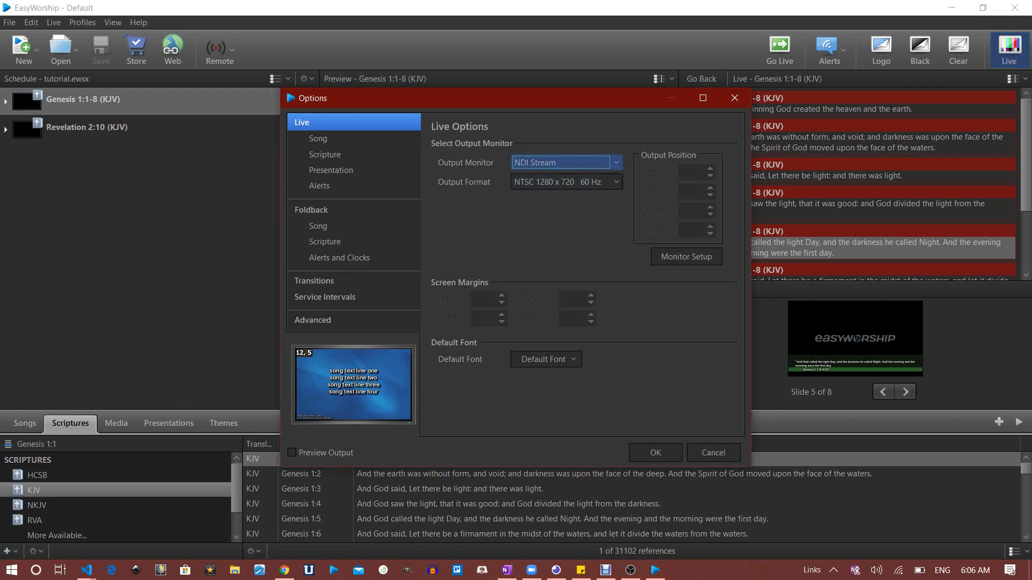
Switch the output monitor to Monitor 1 (Primary) and back to NDI Stream, then view Live Scripture settings
click(586, 163)
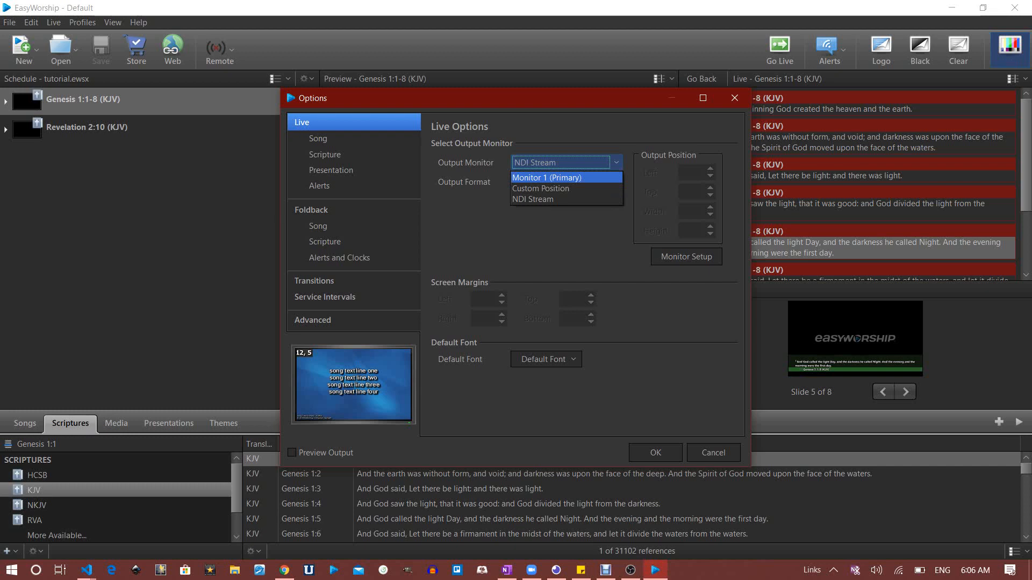
click(567, 178)
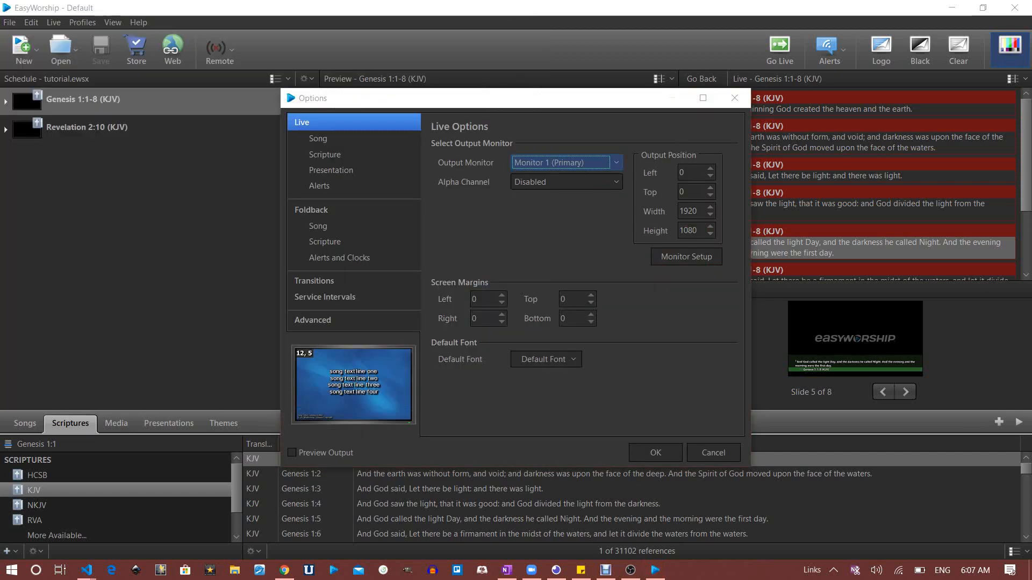
click(566, 163)
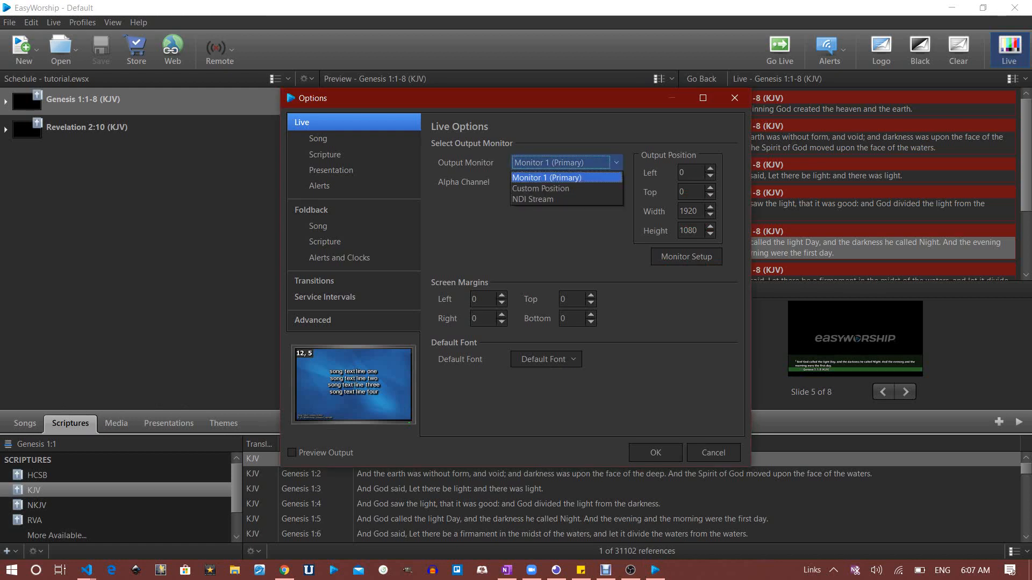
click(566, 199)
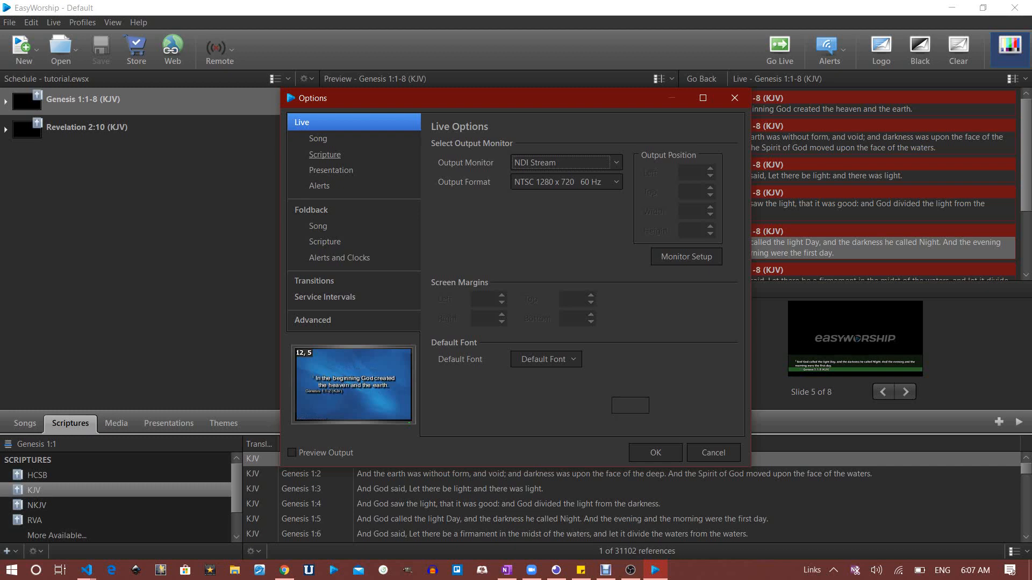
click(325, 154)
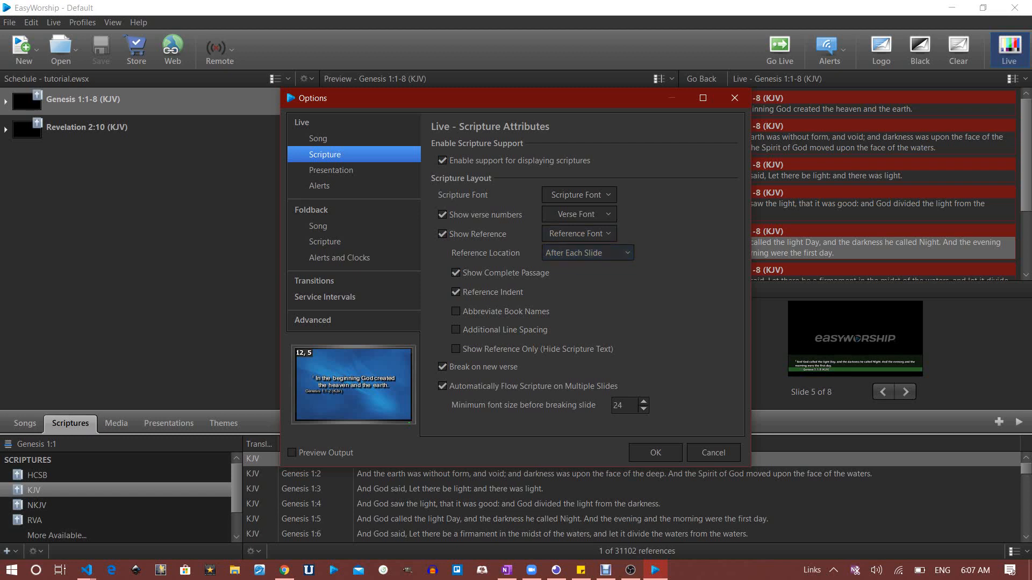
click(443, 367)
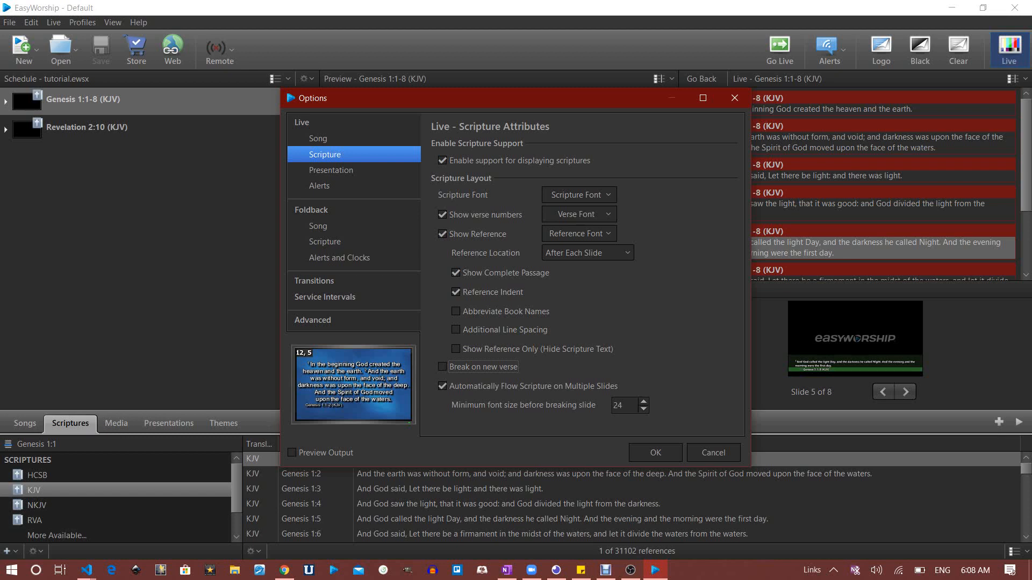
key(space)
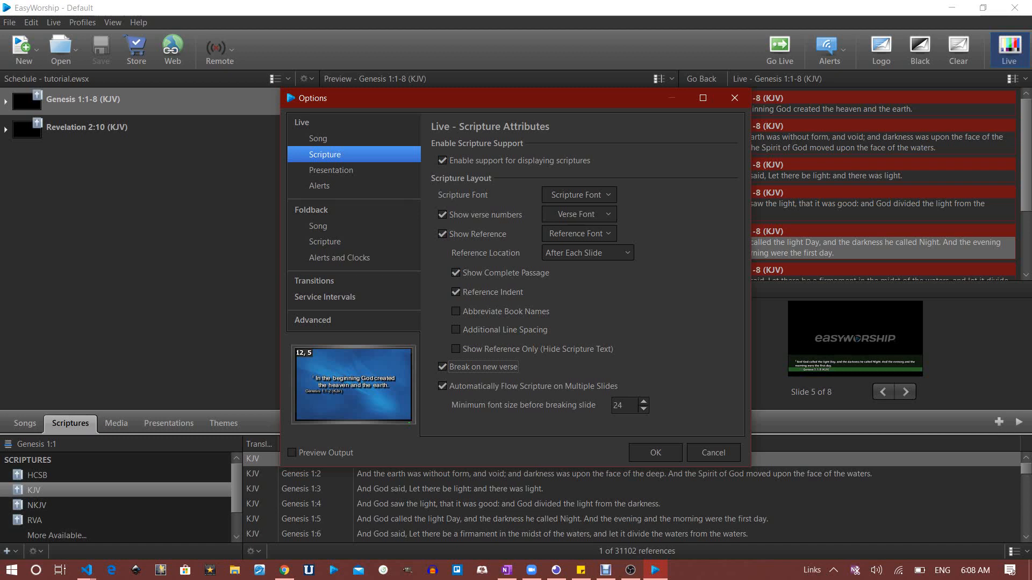
click(442, 387)
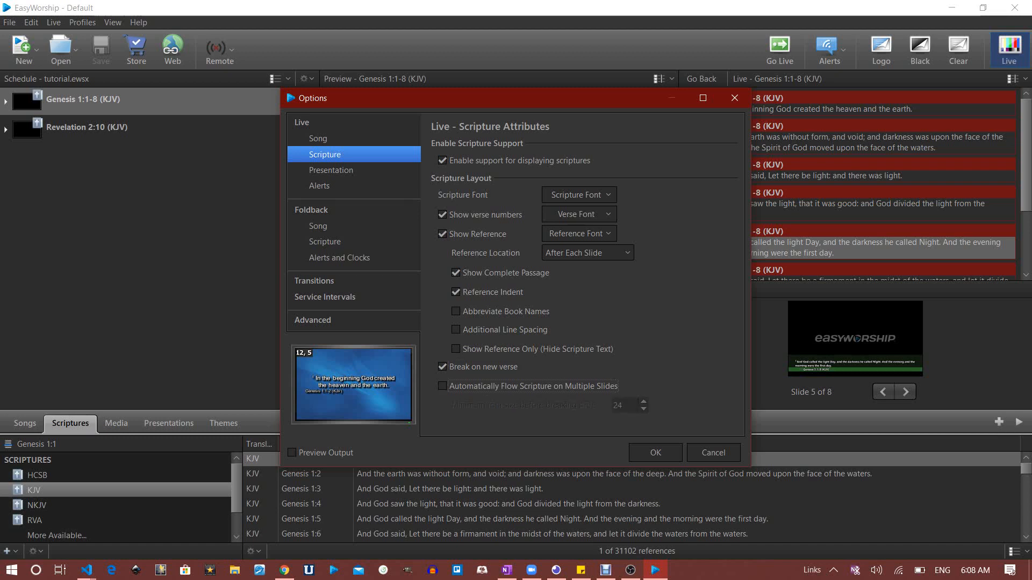
key(space)
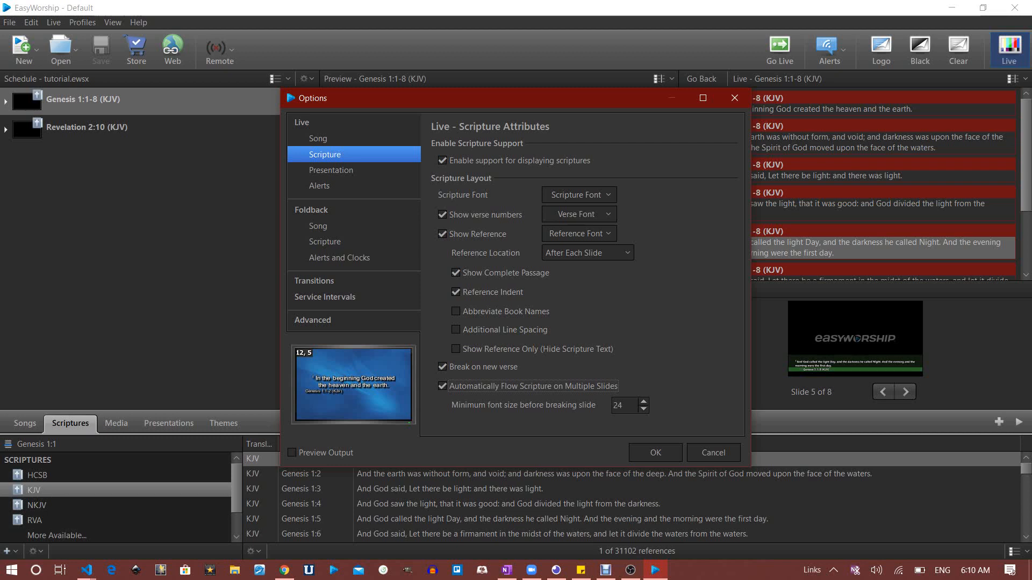
Tick Additional Line Spacing and untick Reference Indent for live scripture, then confirm with OK
click(456, 330)
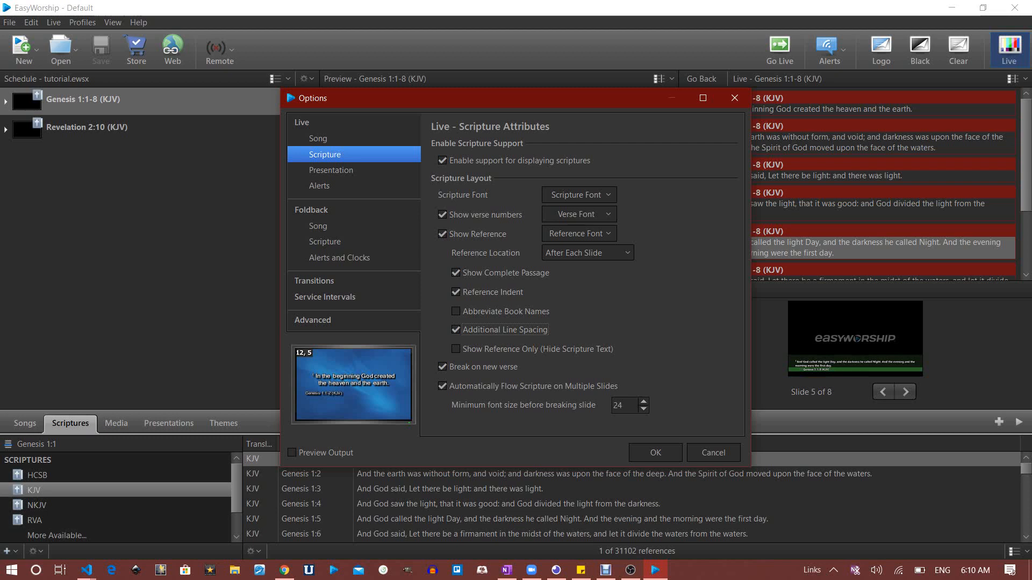
key(space)
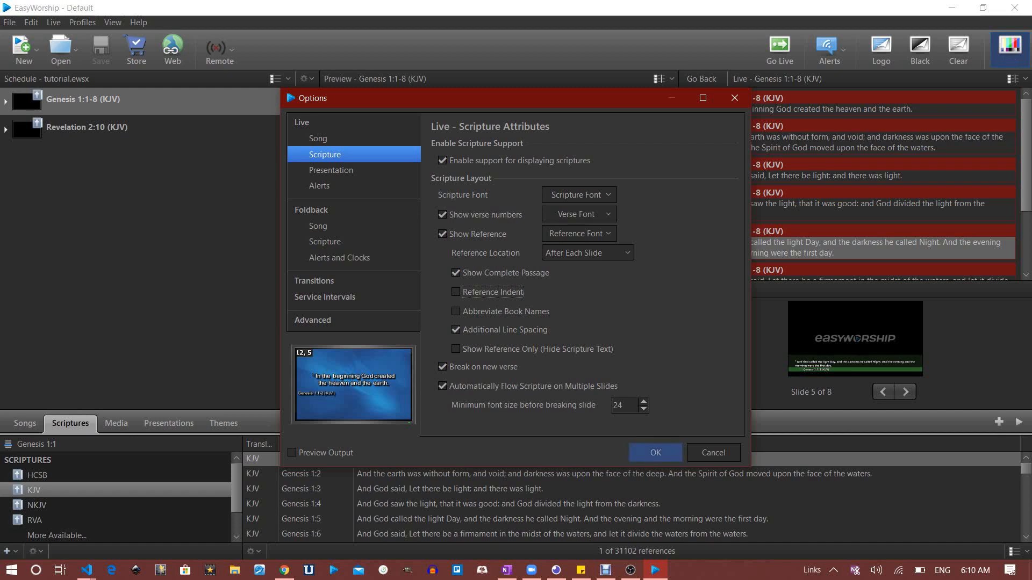
click(656, 452)
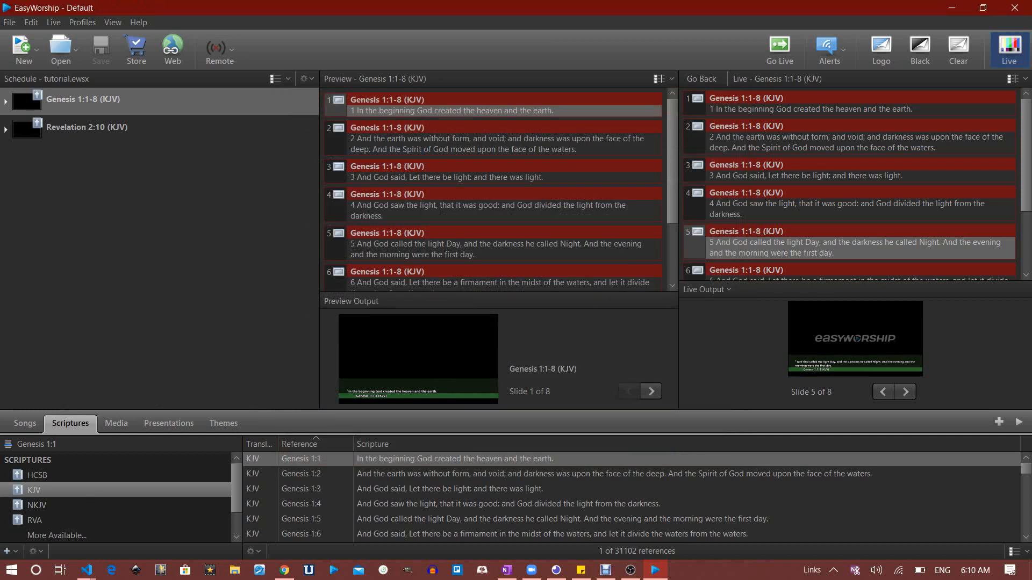
Replace Genesis 1:1-8 with Revelation 2:10 (KJV) on the live output, then switch to OBS Studio
double_click(83, 100)
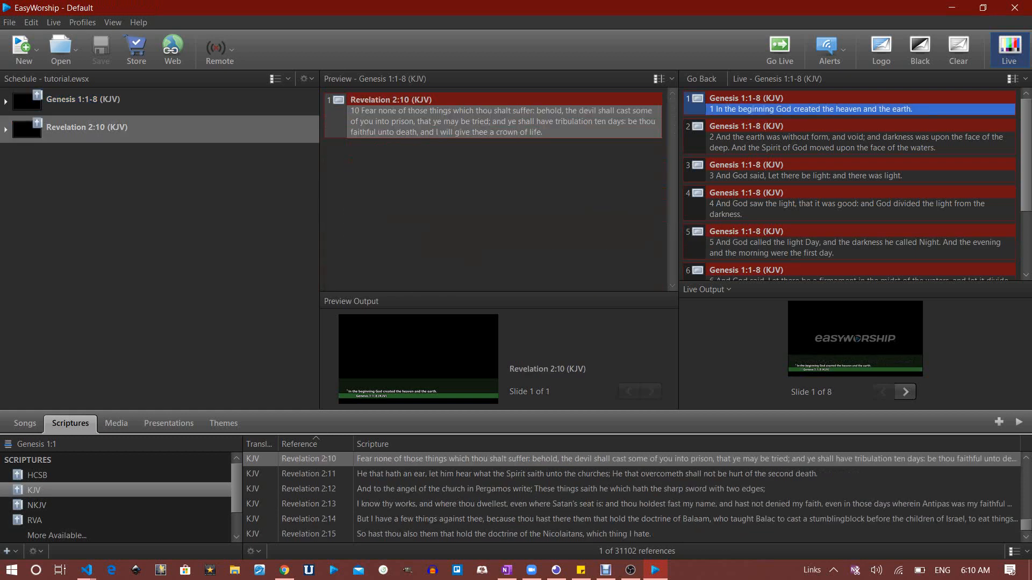
click(83, 100)
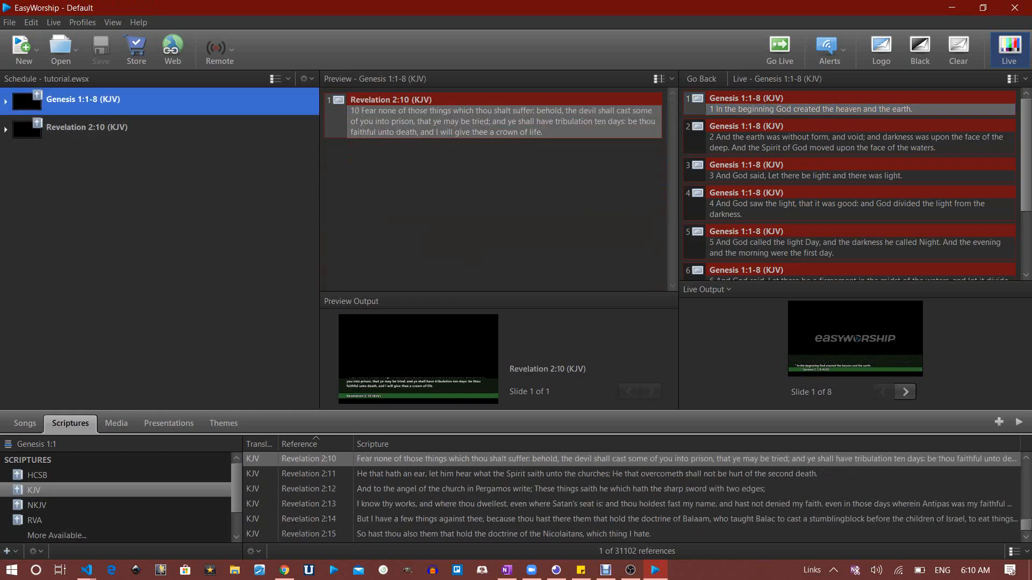
click(780, 50)
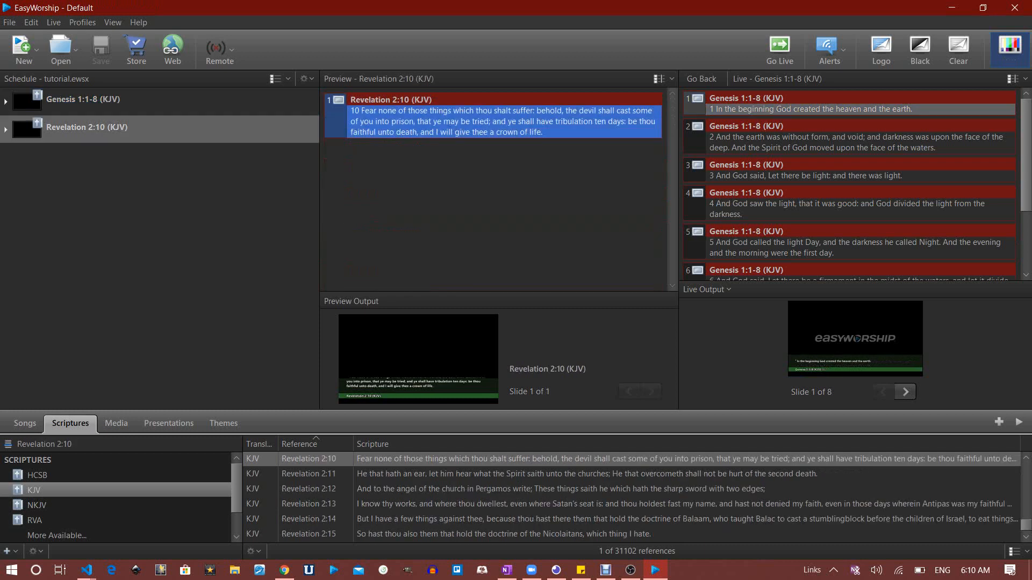
key(Return)
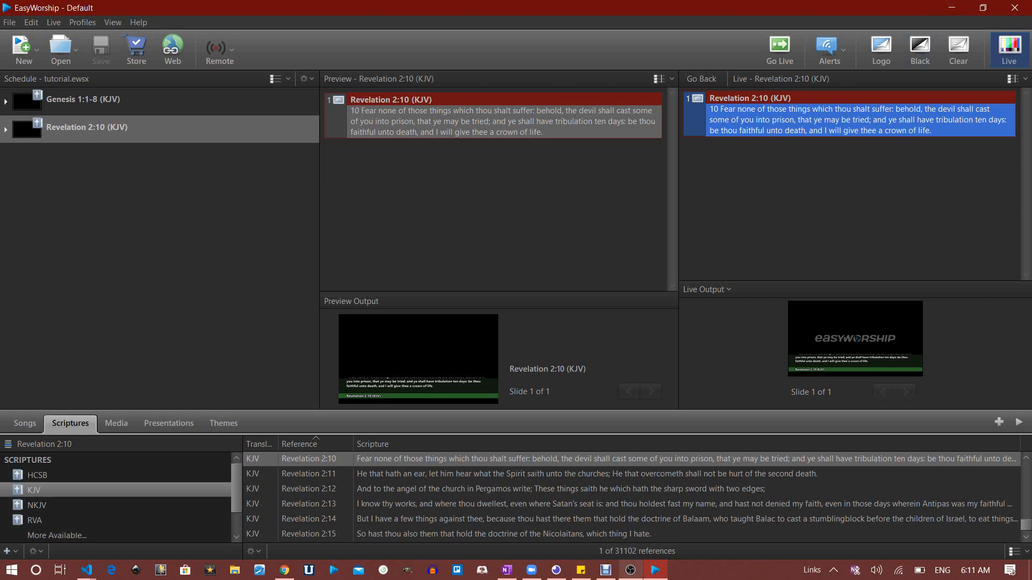
click(630, 569)
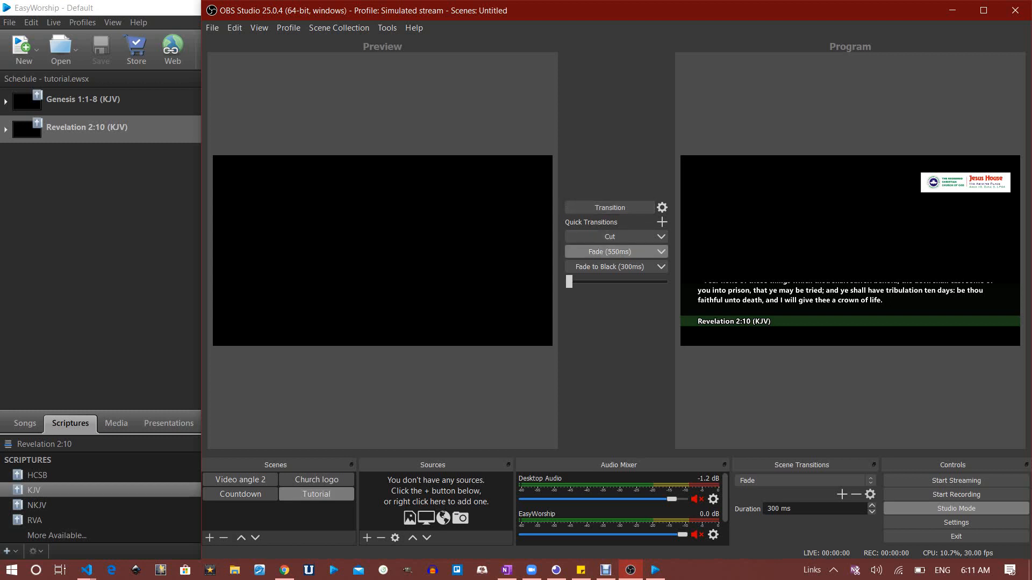
Fade the OBS program to black and choose NDI Source from the Sources add list
click(610, 267)
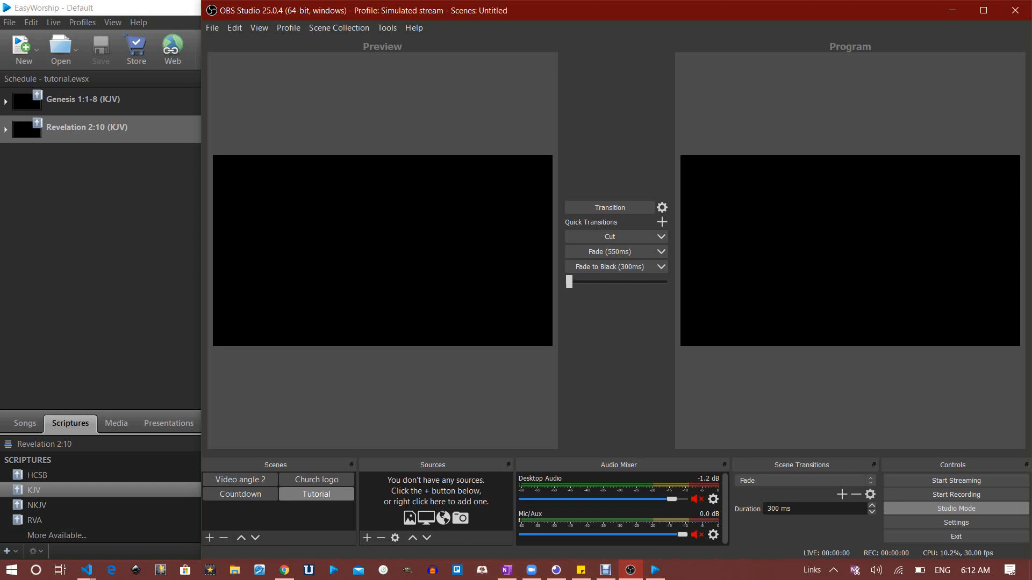
click(367, 538)
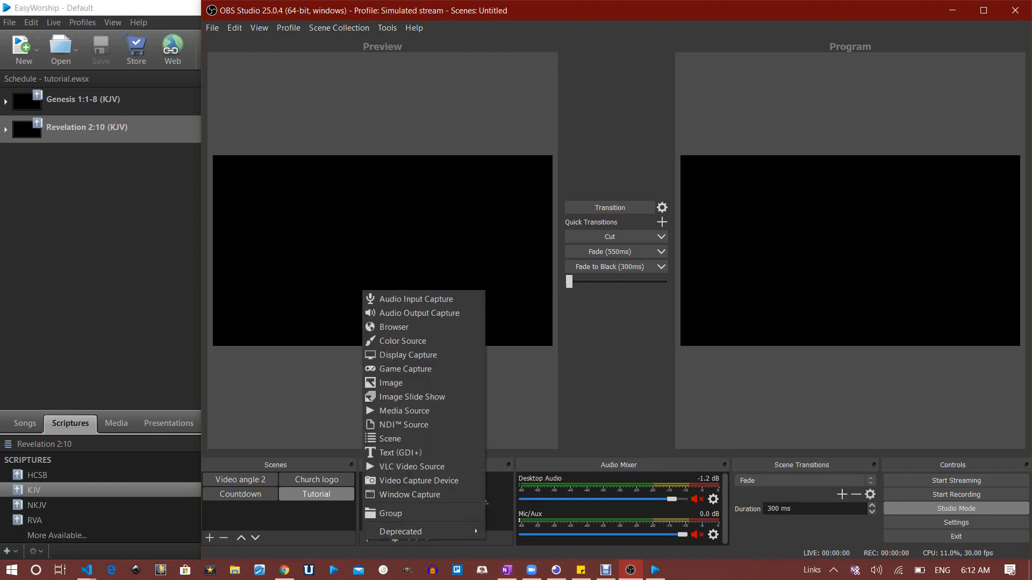
key(Escape)
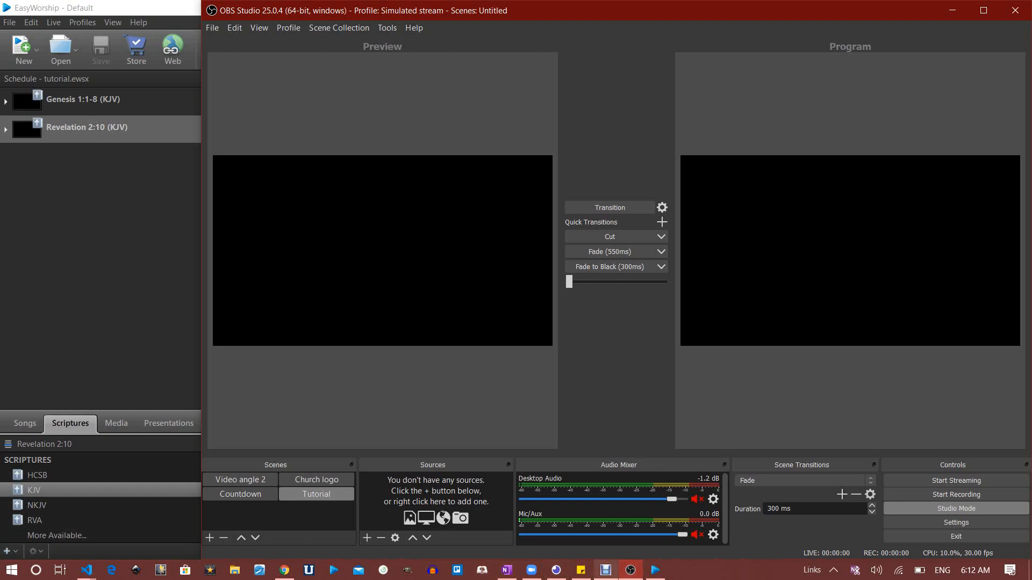
click(606, 569)
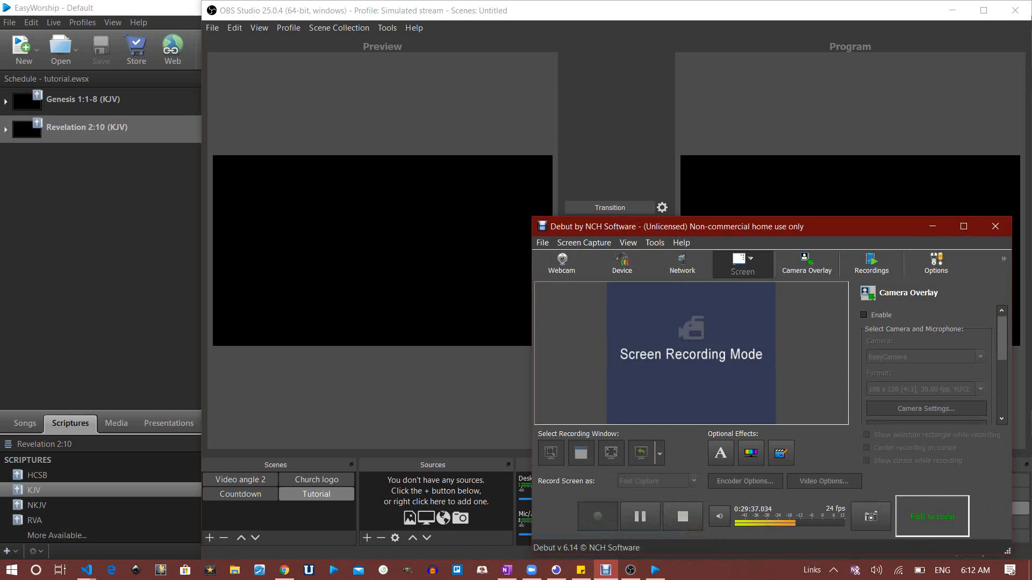
key(alt+Tab)
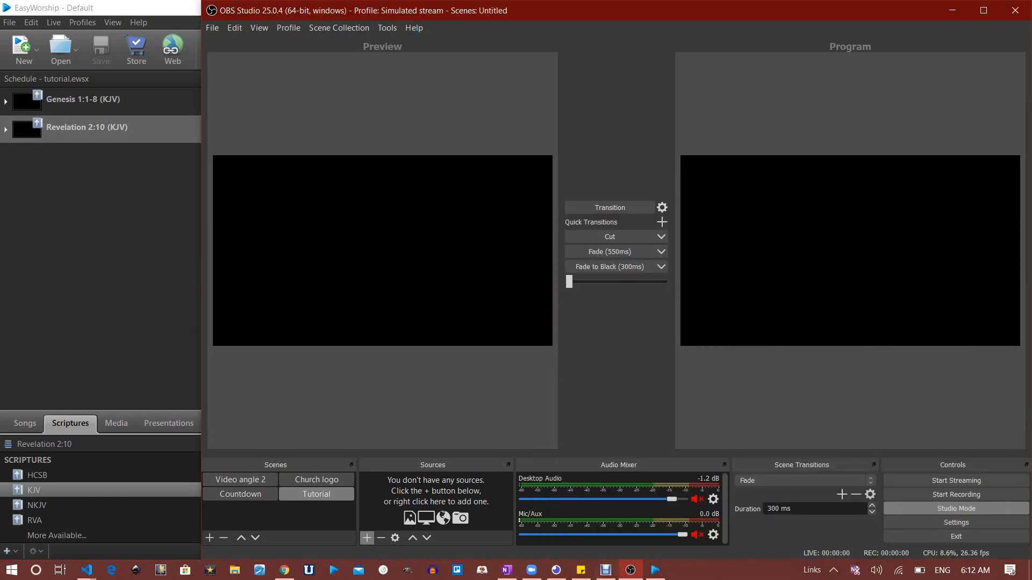
click(367, 537)
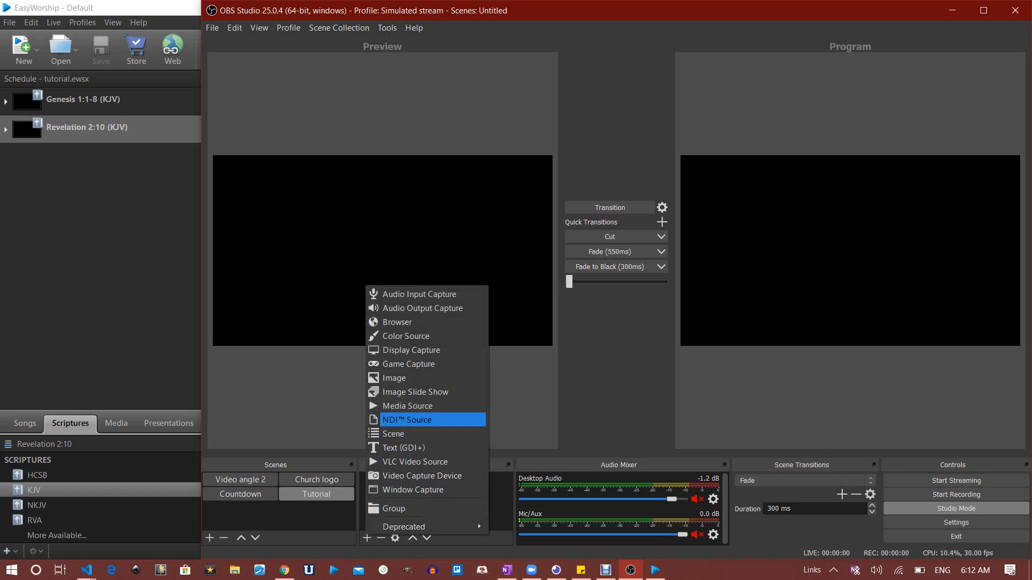
key(Return)
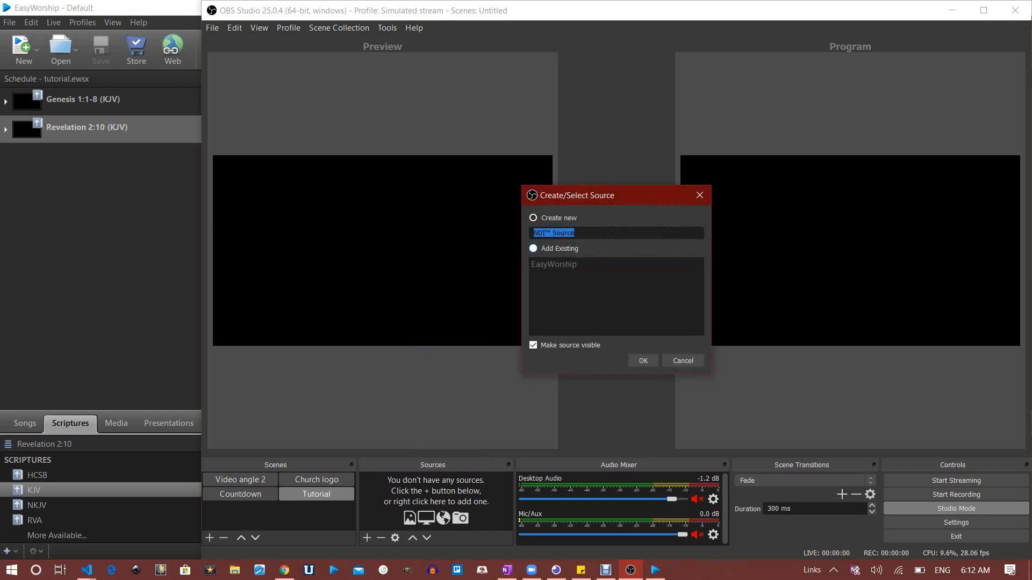
Create a new NDI source named 'EW7 Stream'
click(533, 248)
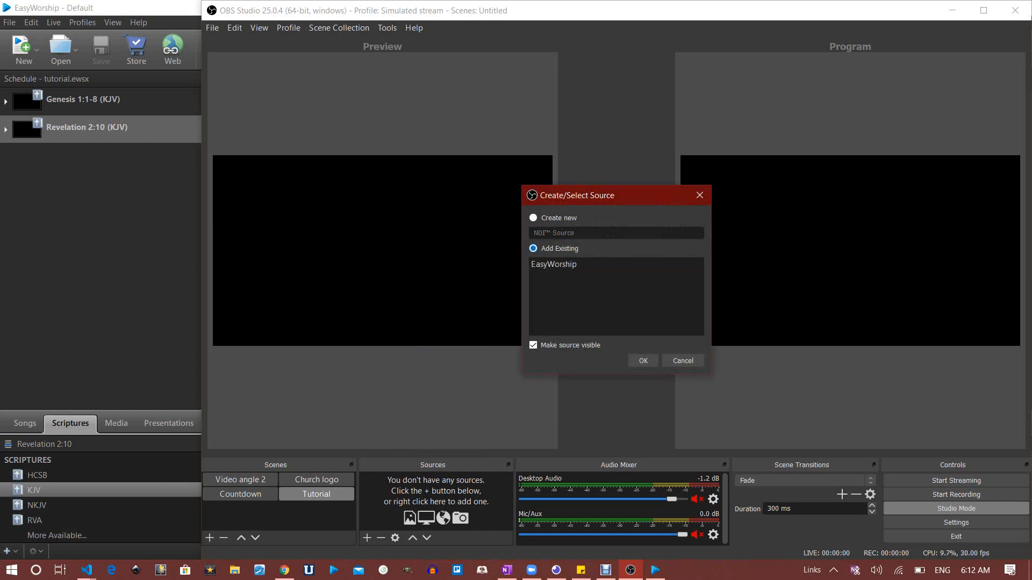
click(533, 217)
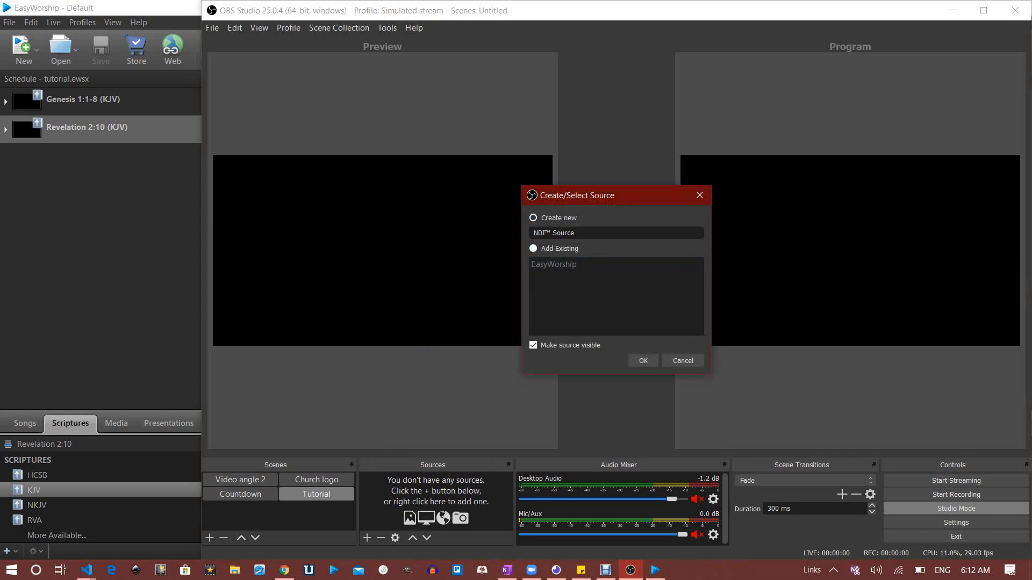
drag(577, 233, 531, 233)
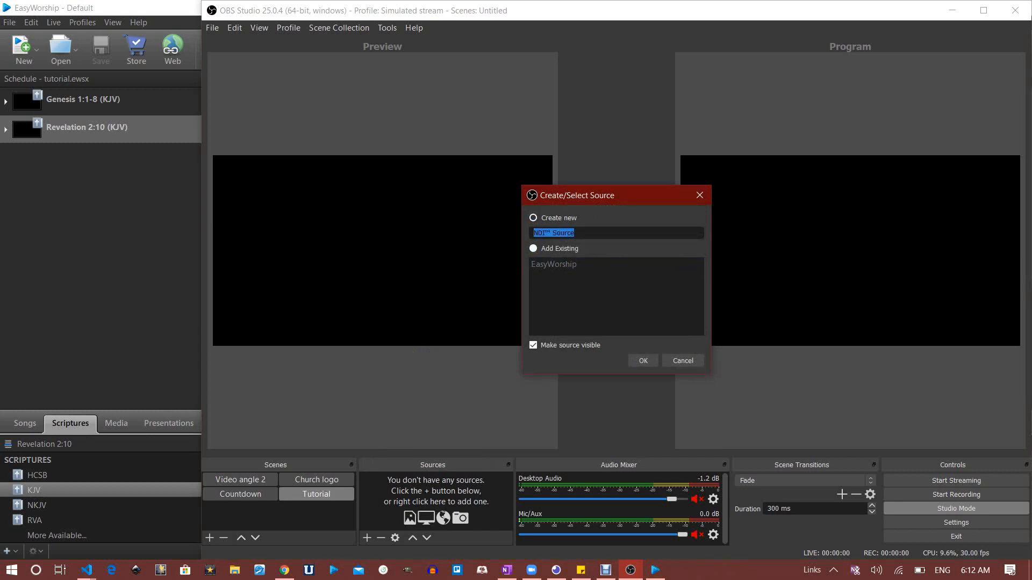
text(EW)
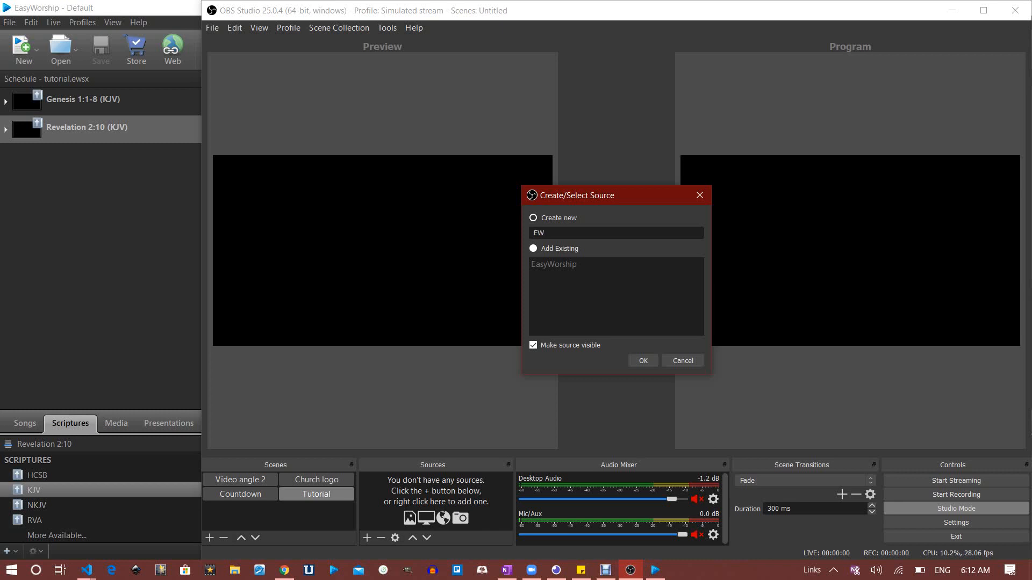
text(7 Stream)
key(Return)
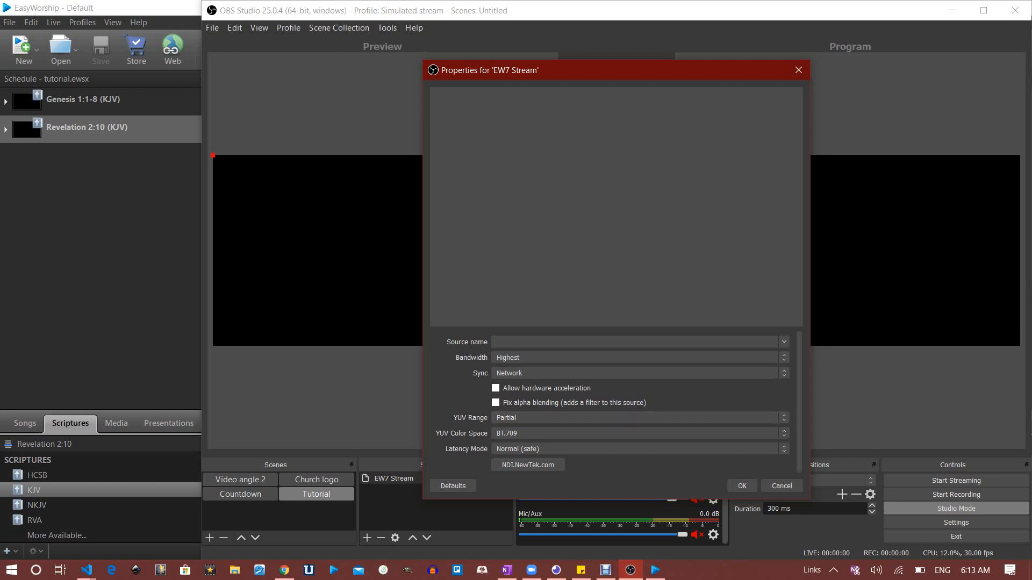
Set EW7 Stream to receive EasyWorship Live with hardware acceleration and Low (experimental) latency
click(784, 342)
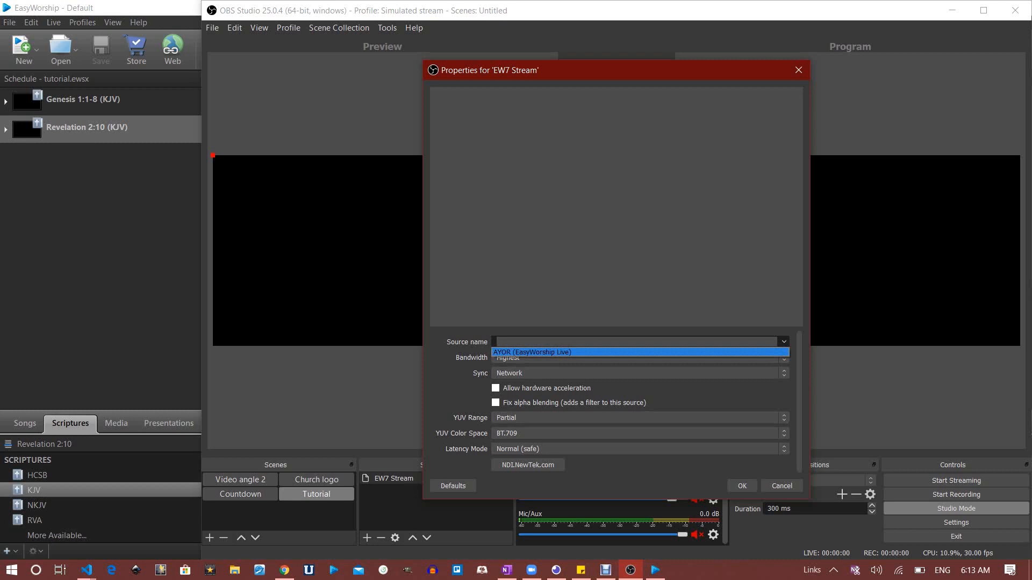
click(639, 353)
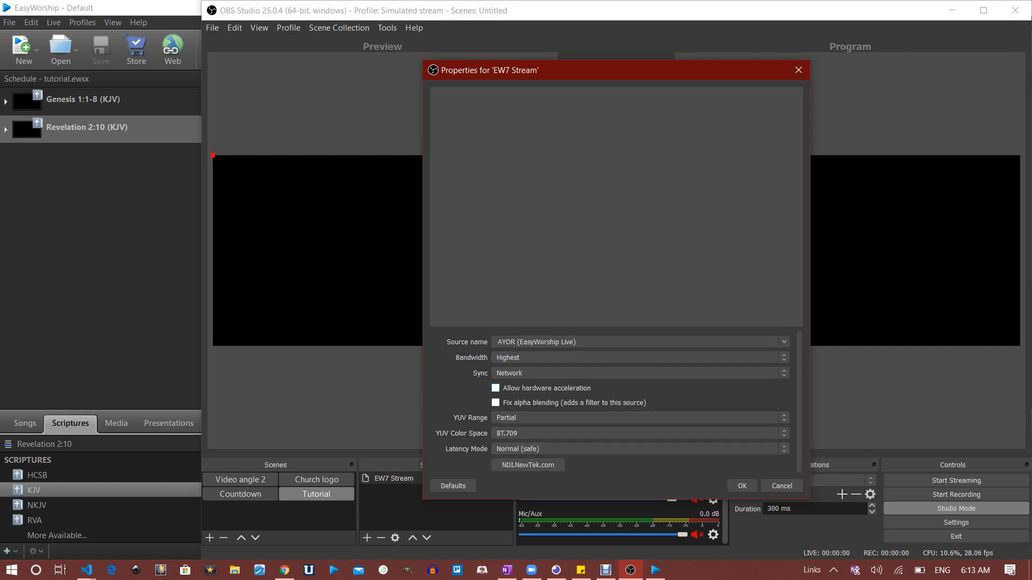
click(496, 388)
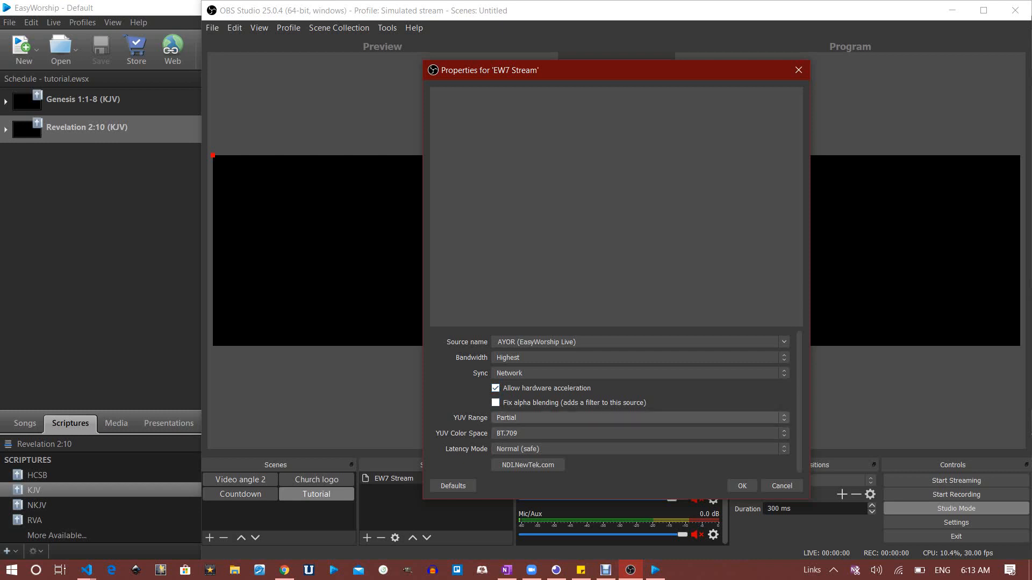
scroll(640, 433, down, 1)
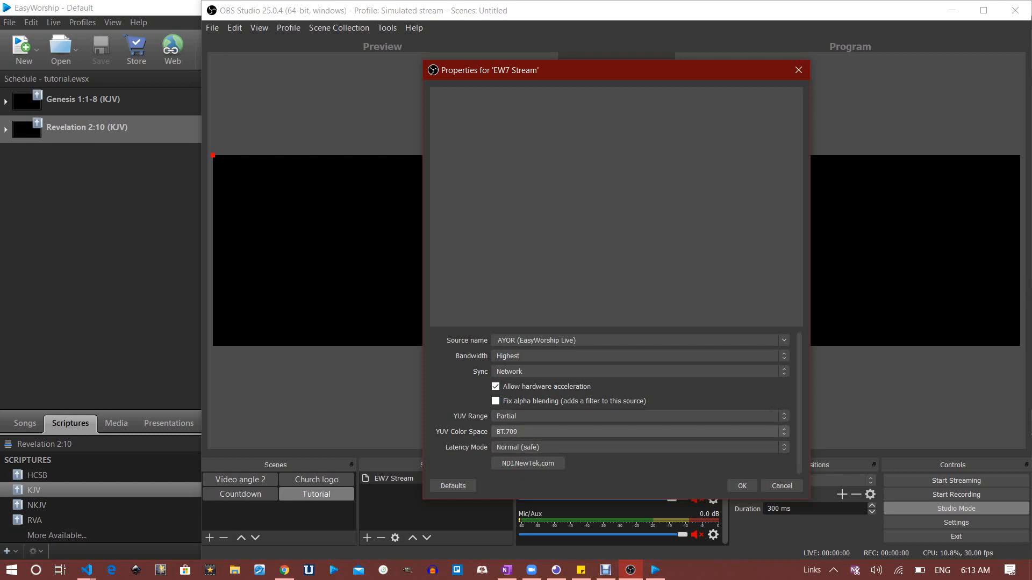
click(639, 447)
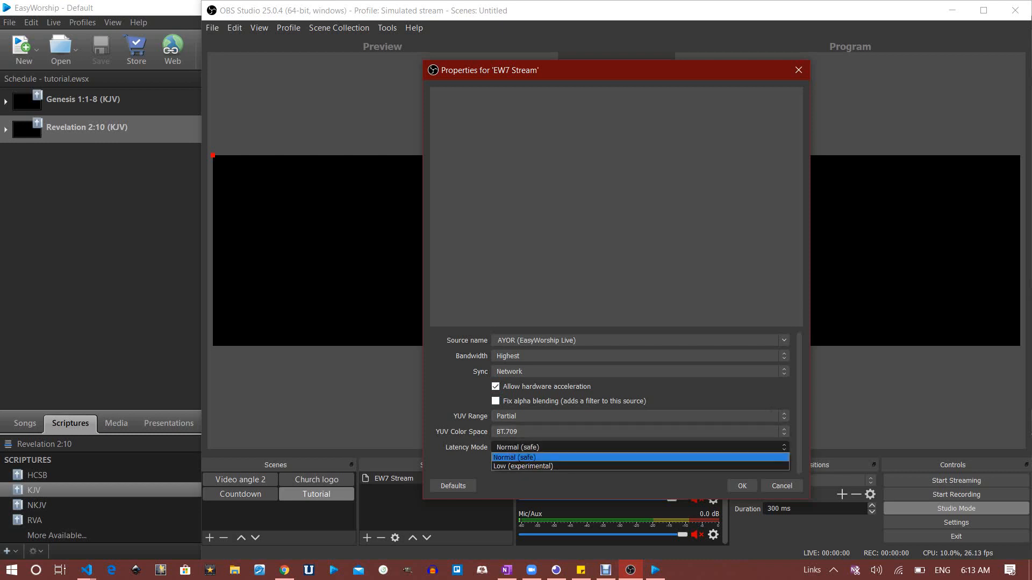
key(Down)
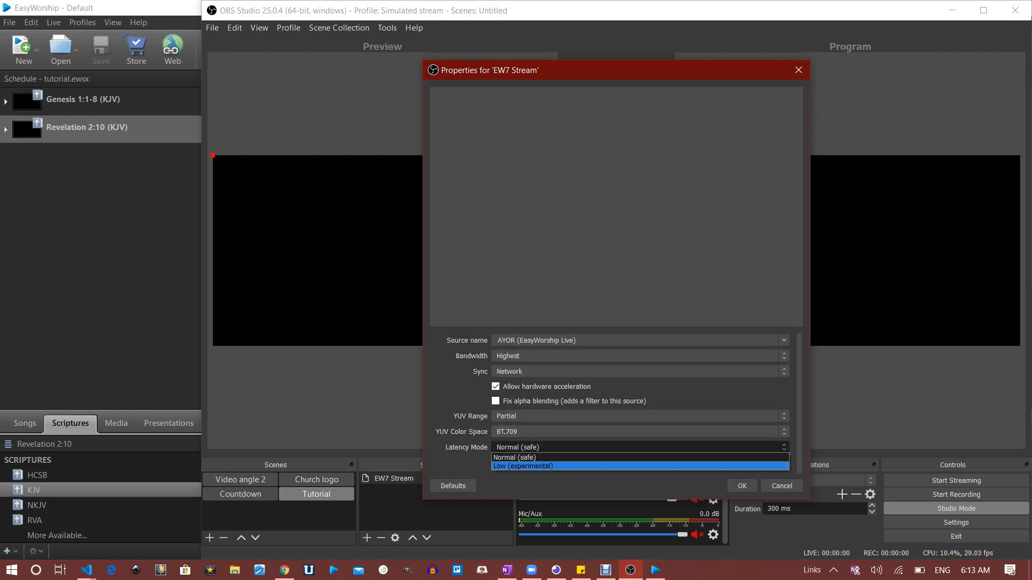
key(Return)
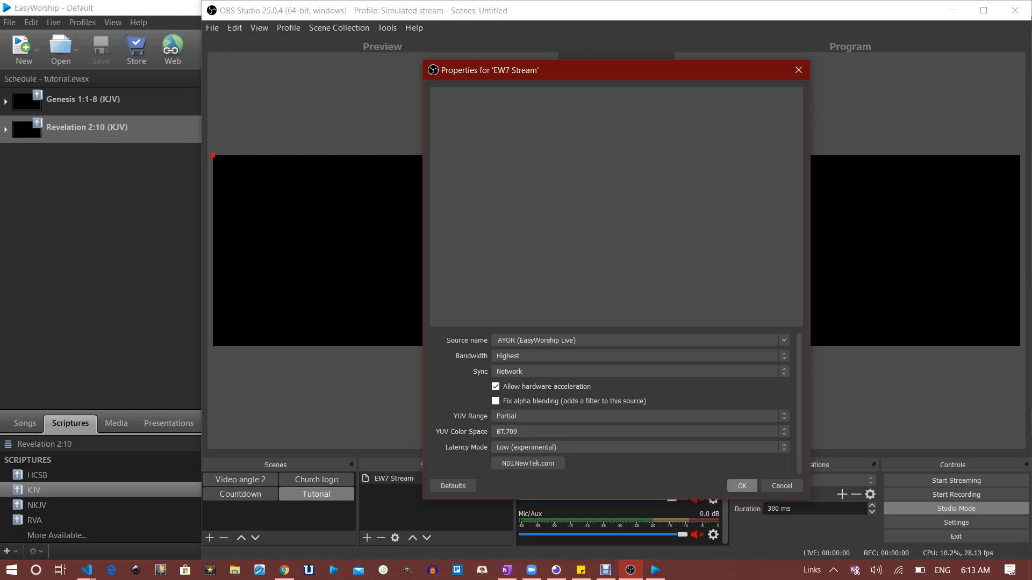
click(741, 485)
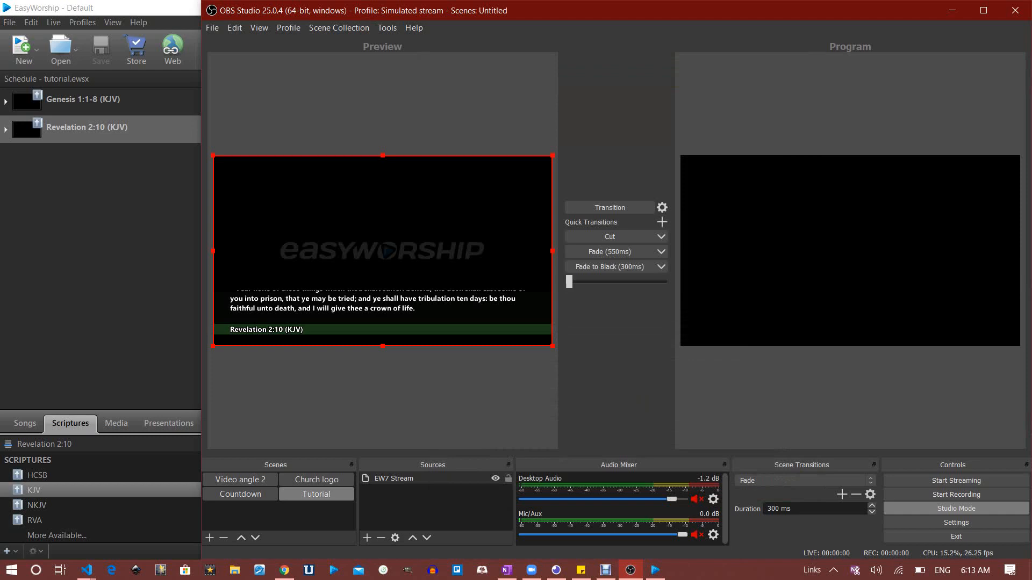
Load Genesis 1:1-8 (KJV) into preview, send verse 2 live, then return to OBS
key(alt+Tab)
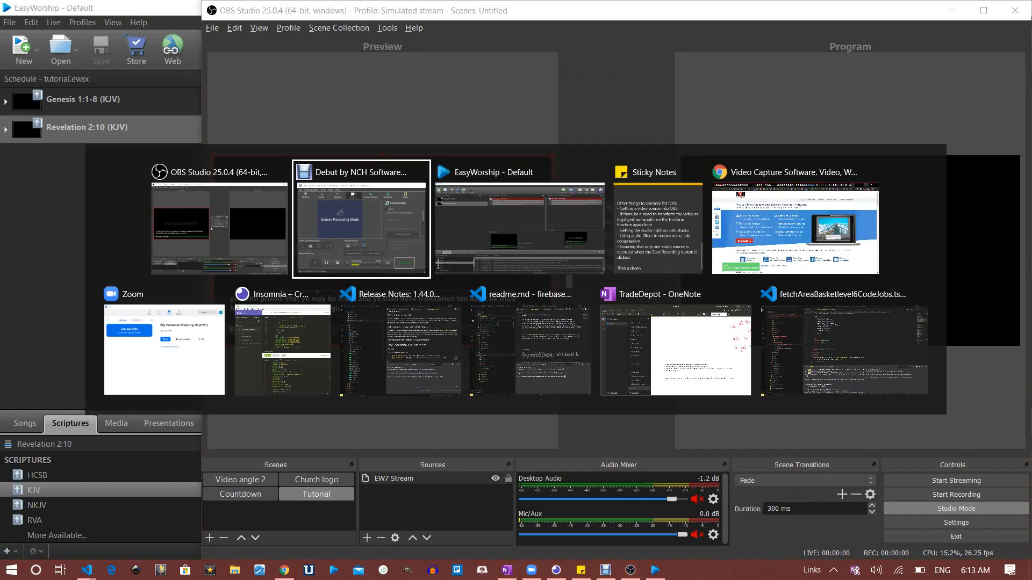
key(alt+Tab)
click(83, 100)
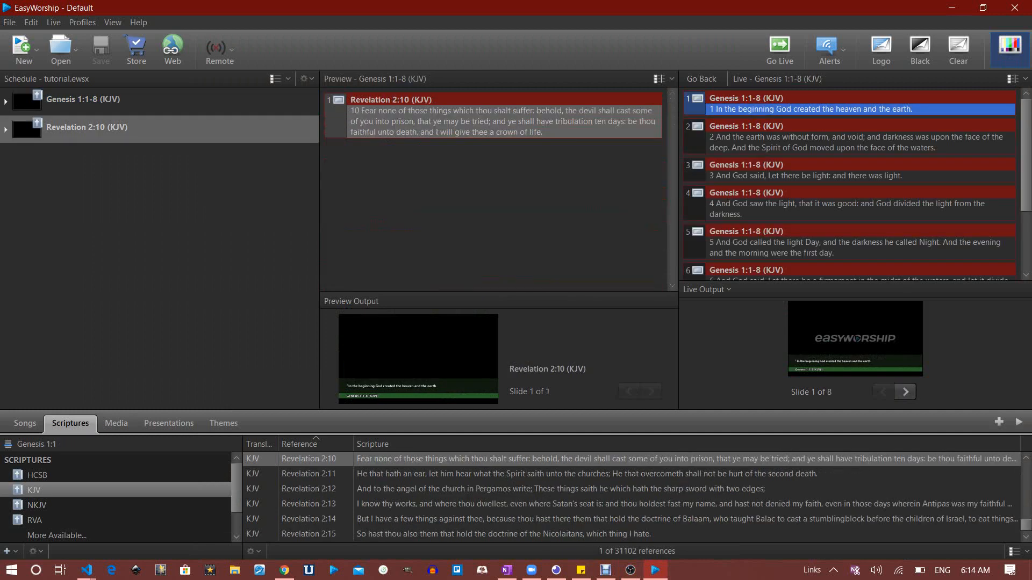
click(504, 121)
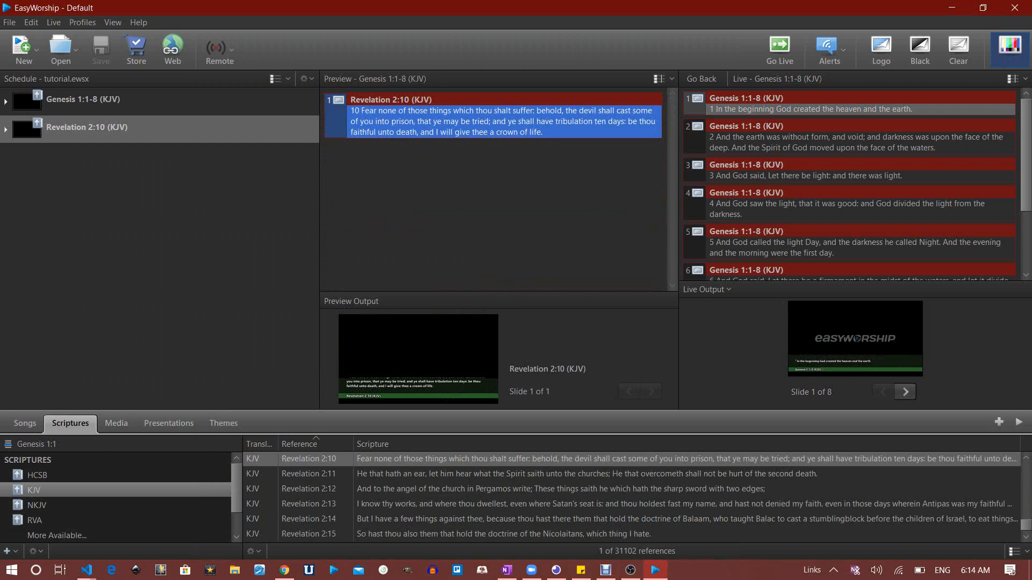
click(84, 101)
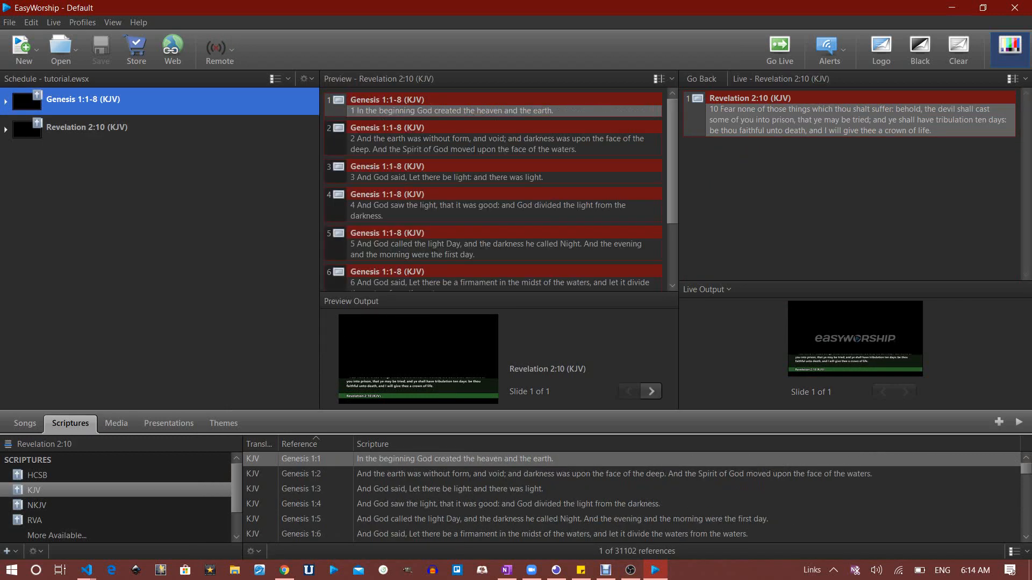
click(860, 120)
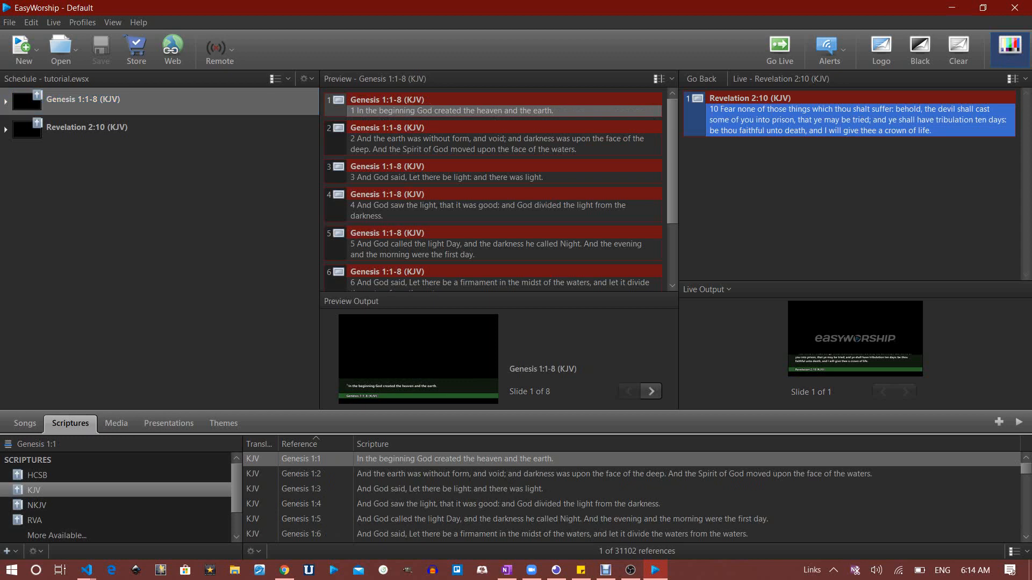
click(504, 143)
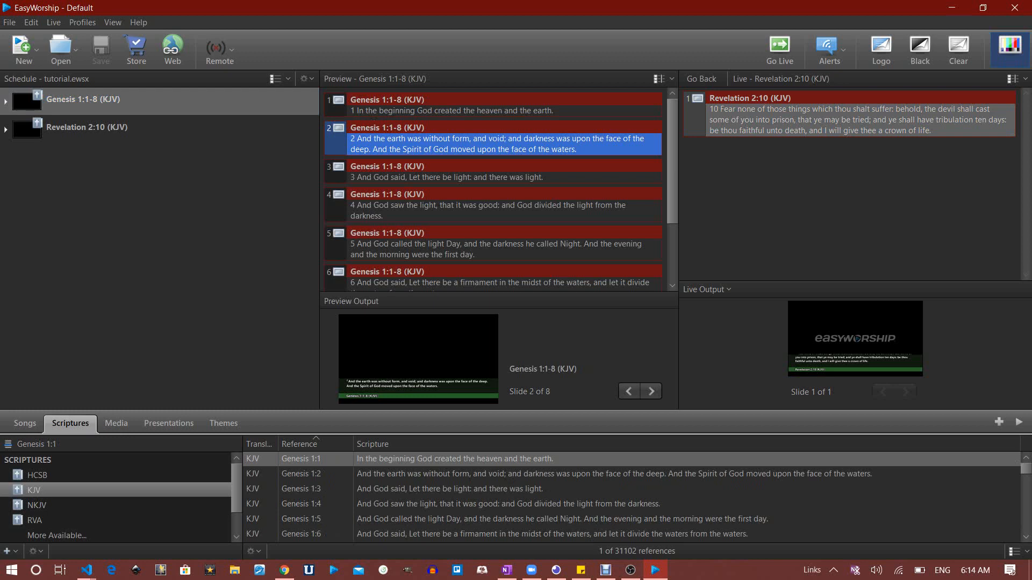
double_click(504, 143)
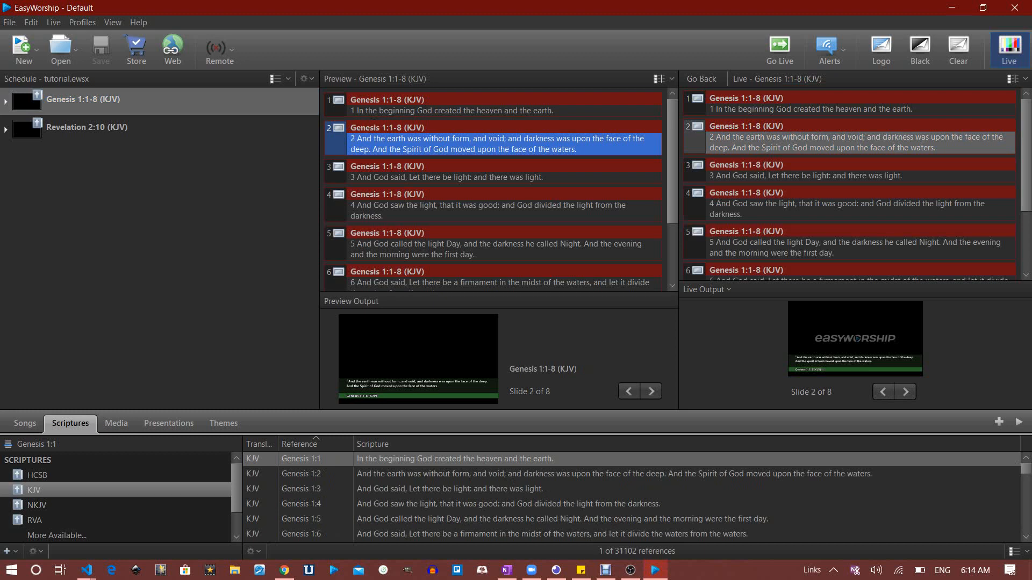
key(alt+Tab)
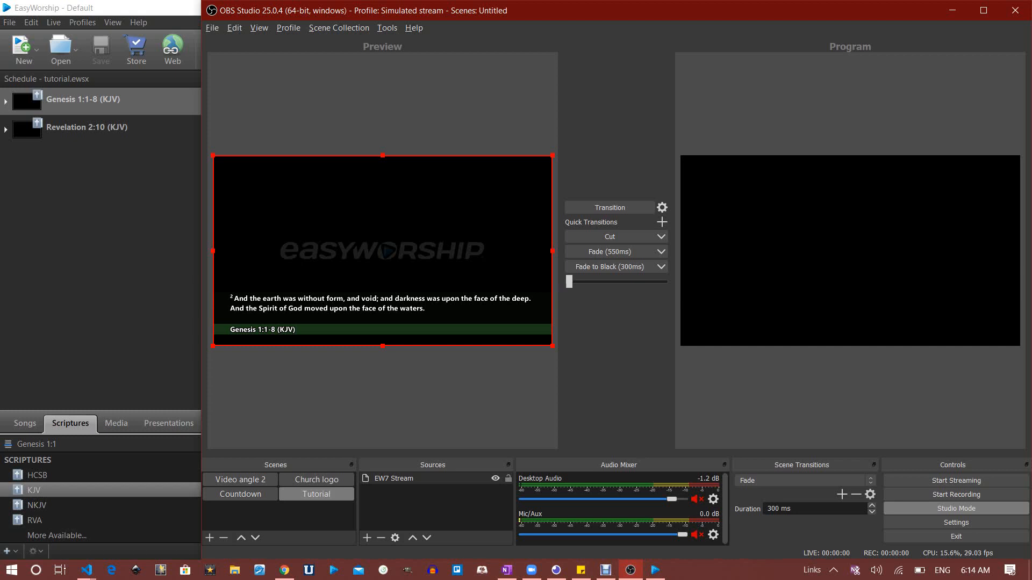
In EW7 Stream's Edit Transform, crop 400 pixels from the top, keeping position 0
right_click(409, 478)
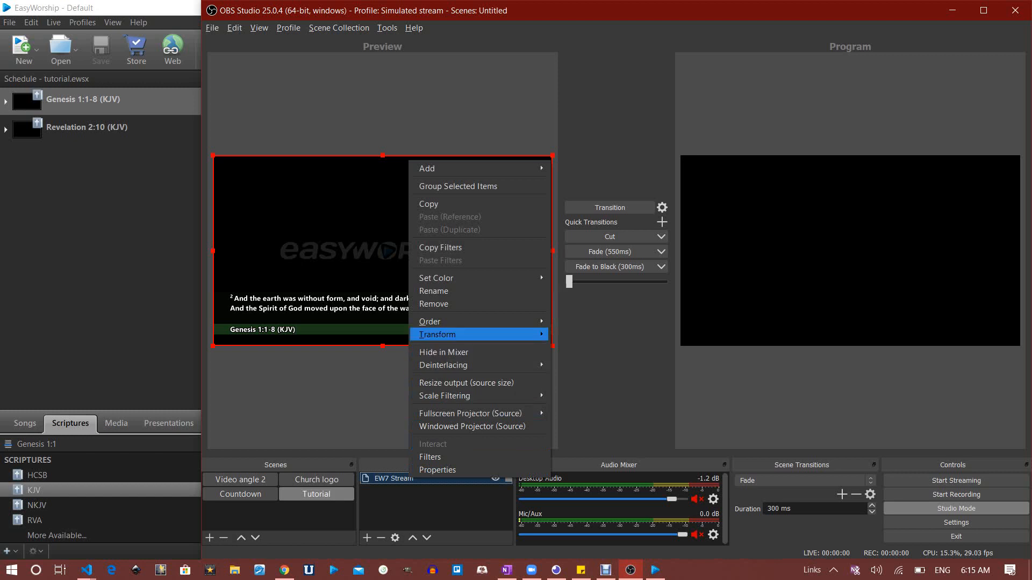
mouse_move(484, 334)
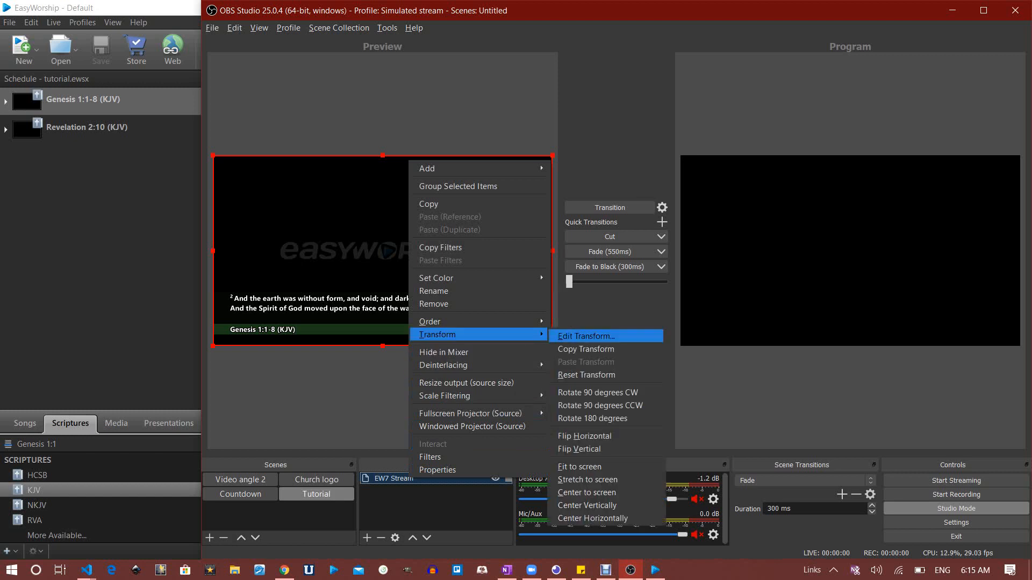
click(586, 336)
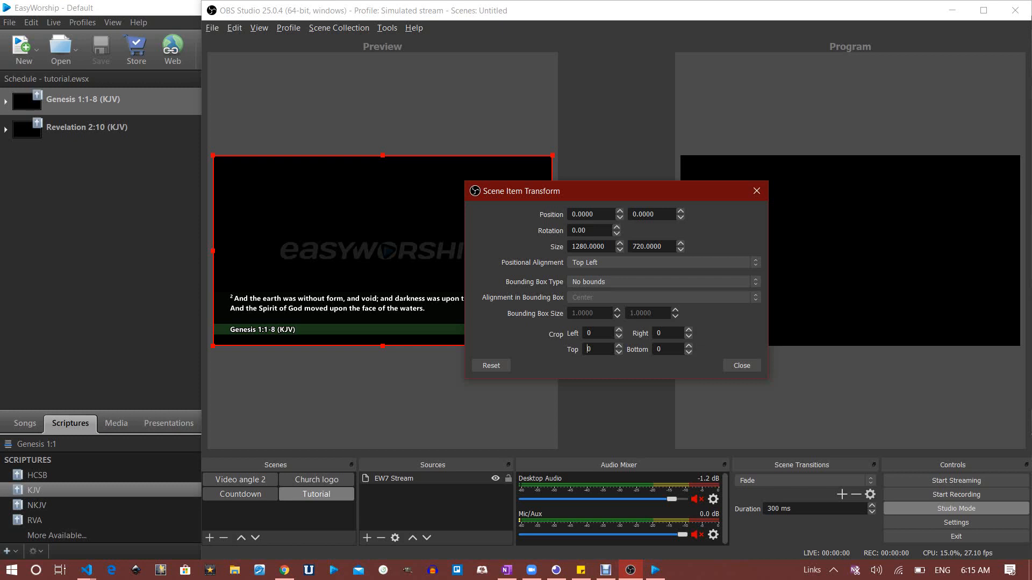
text(400)
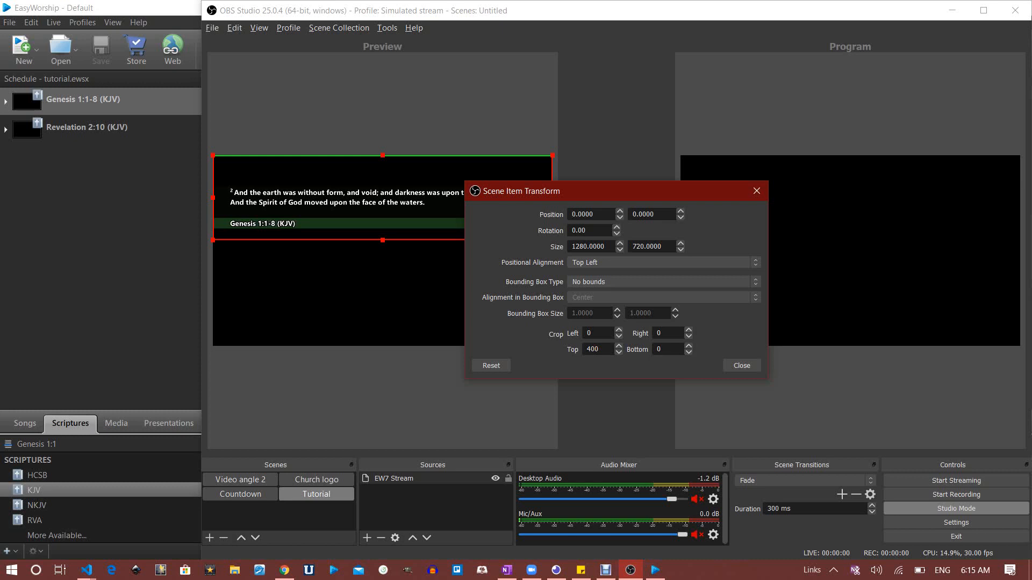
text(4)
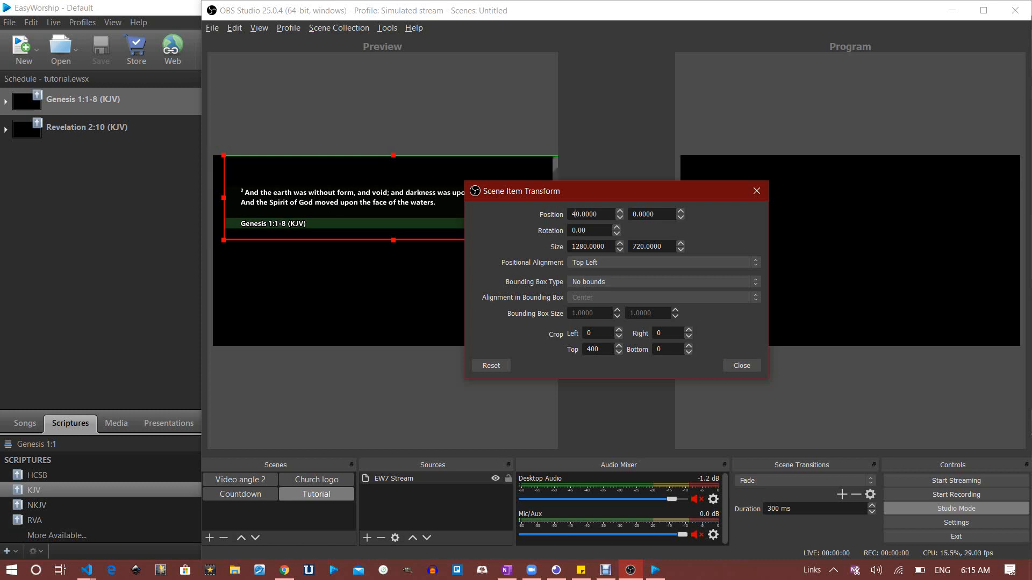
text(0)
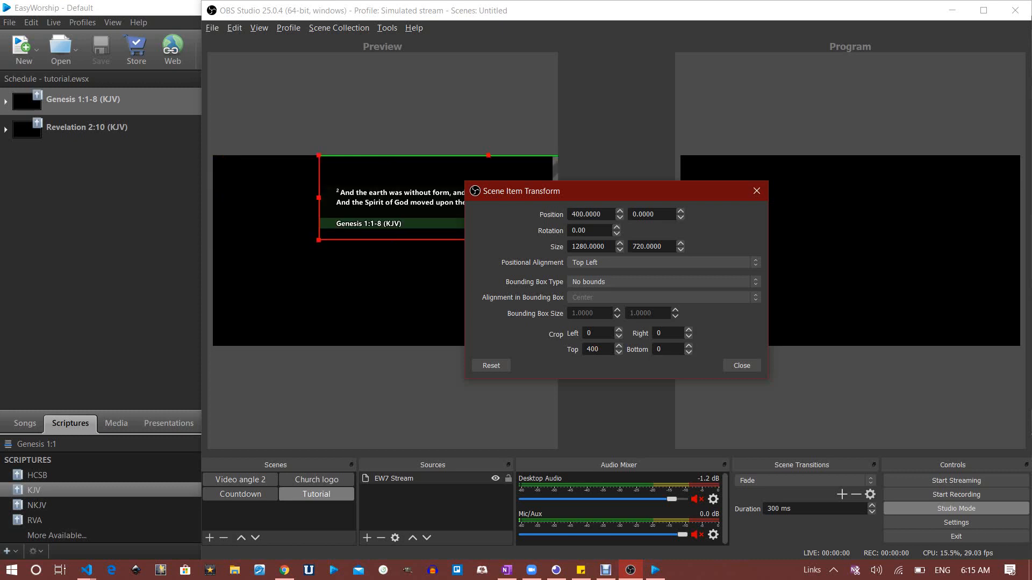
key(BackSpace)
key(BackSpace)
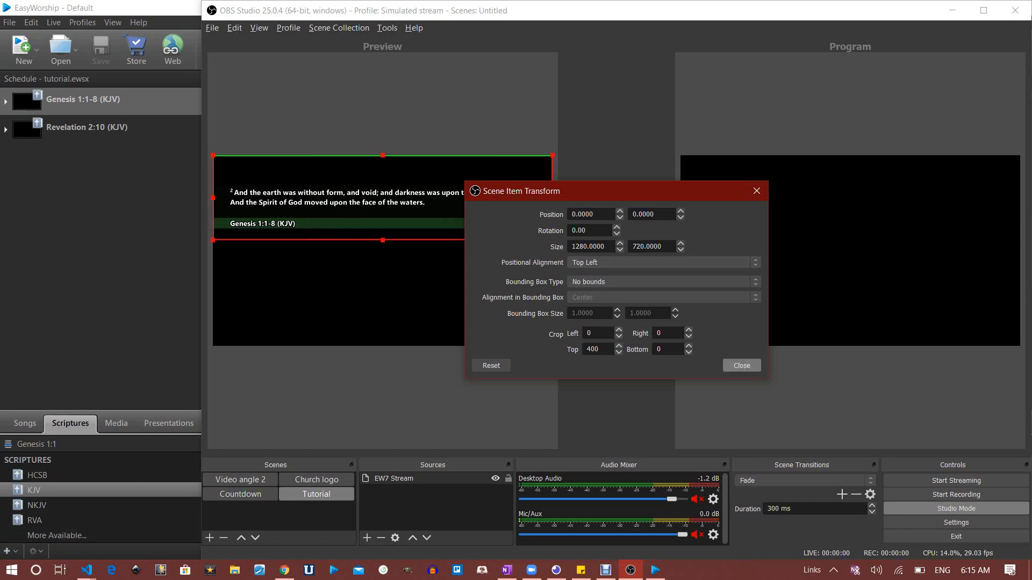
Keep the positional alignment at Top Left and close the transform settings
click(661, 262)
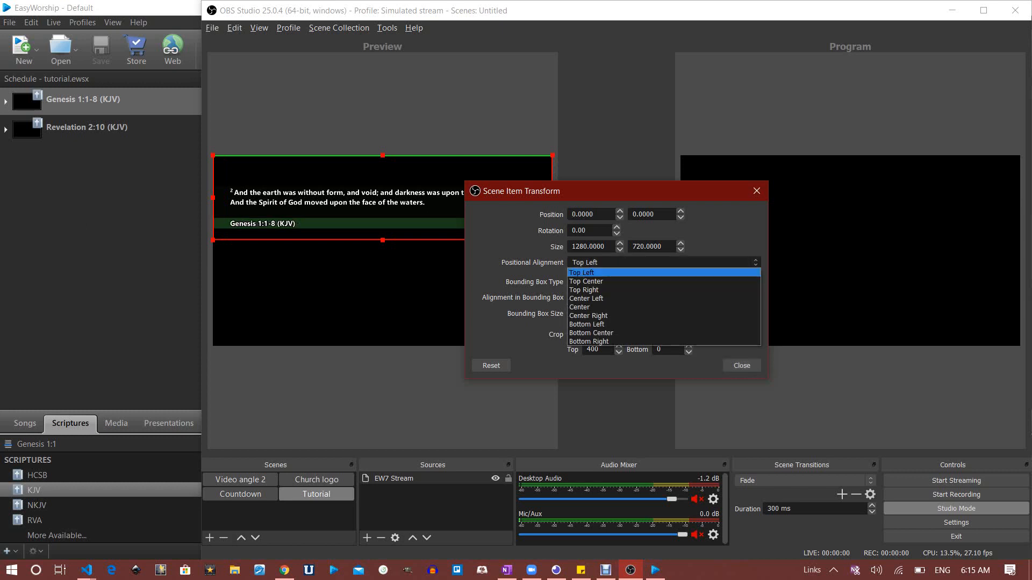
key(Down)
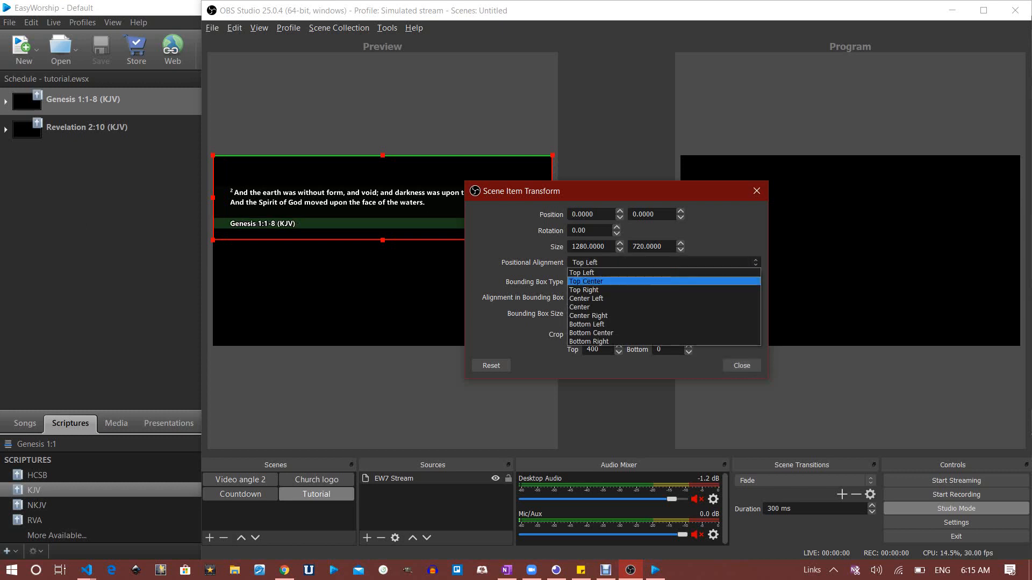
key(Return)
click(661, 262)
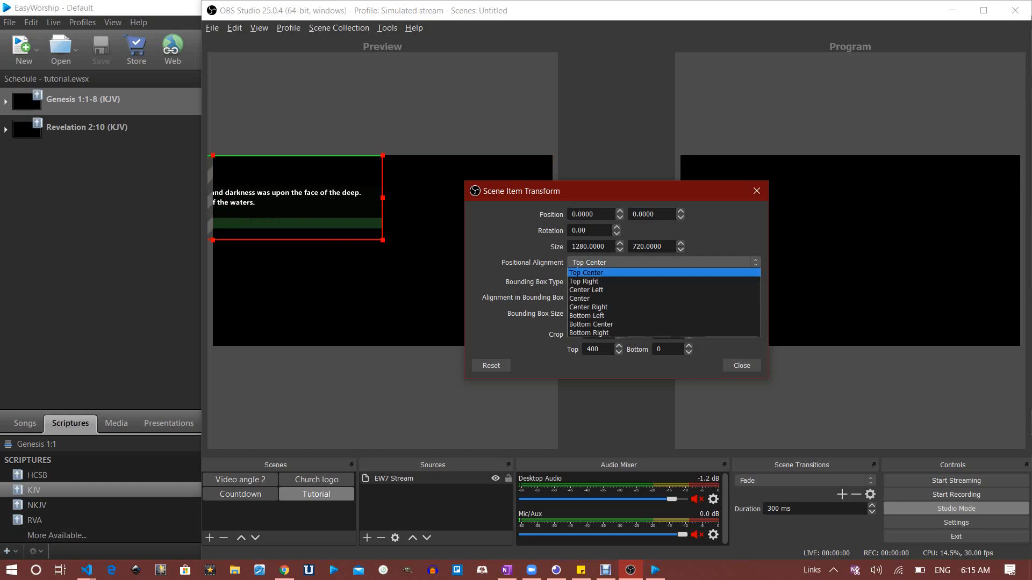
click(665, 273)
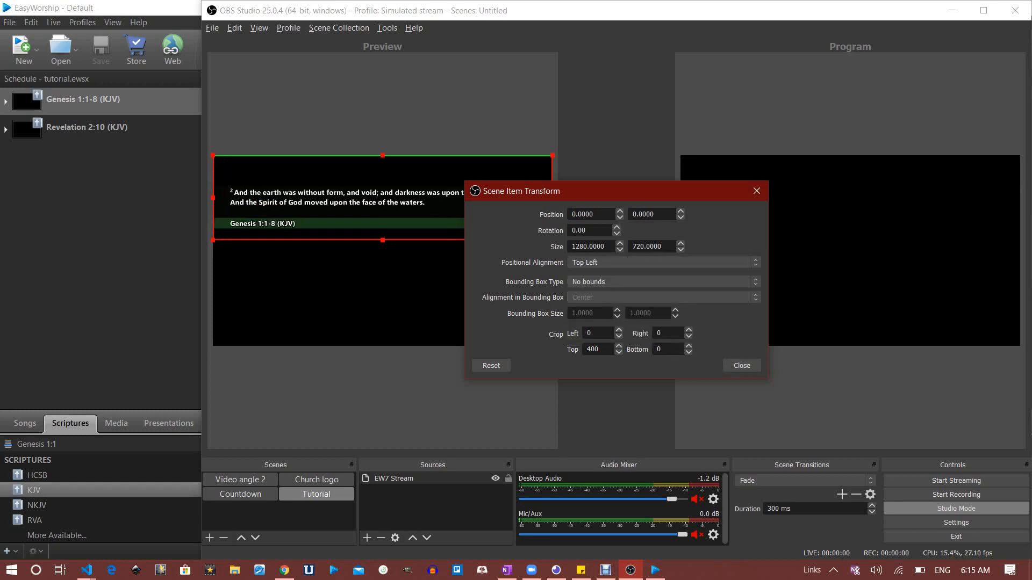
click(742, 365)
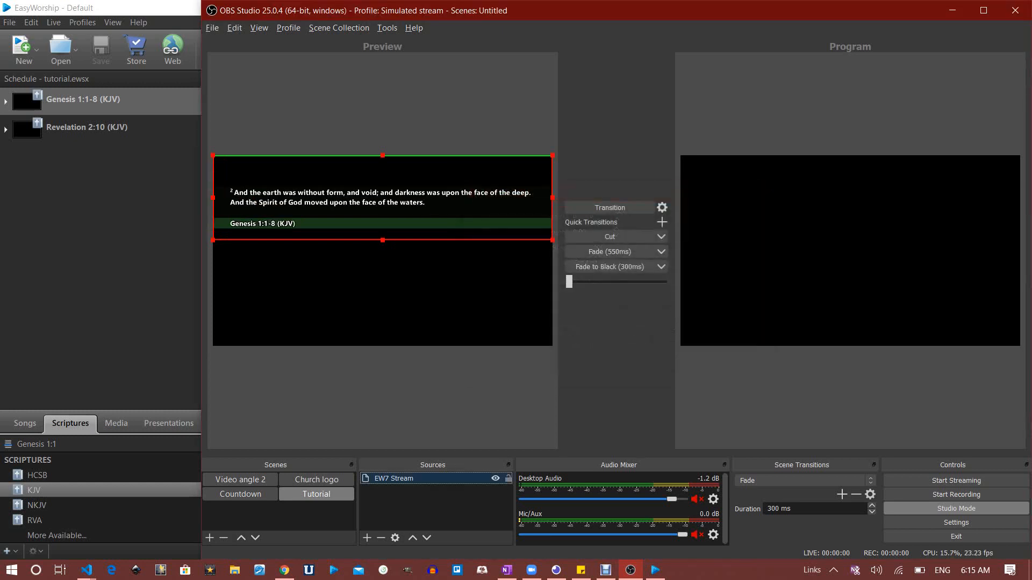
Drag the cropped EW7 Stream strip to the bottom of the preview canvas and deselect it
drag(382, 198, 383, 304)
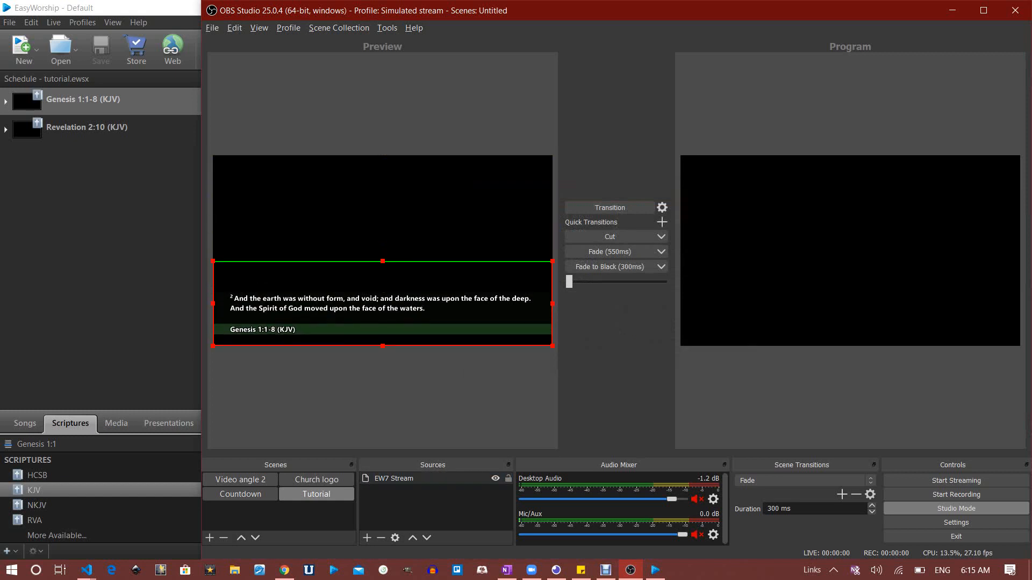
click(383, 395)
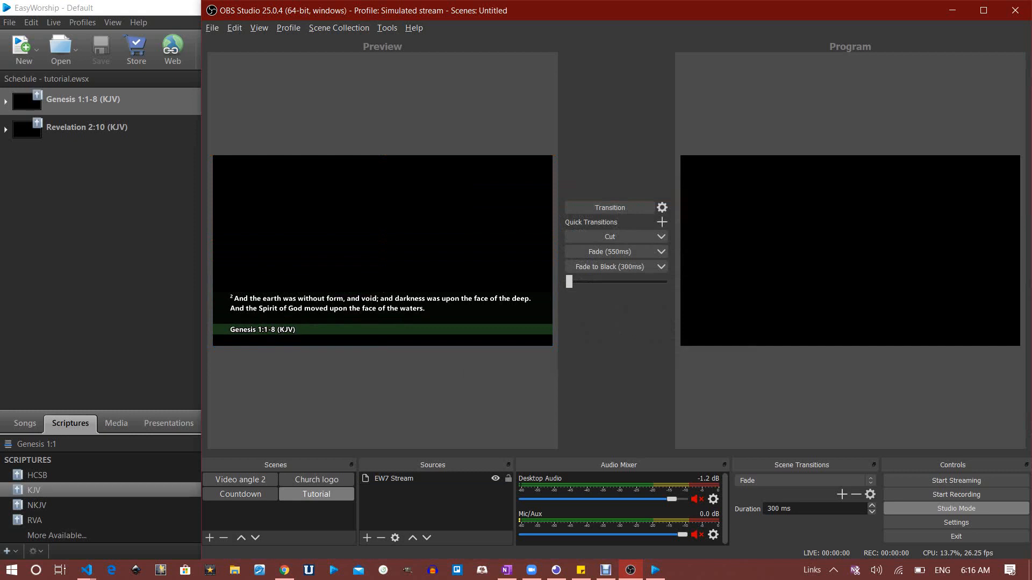
click(436, 508)
click(367, 538)
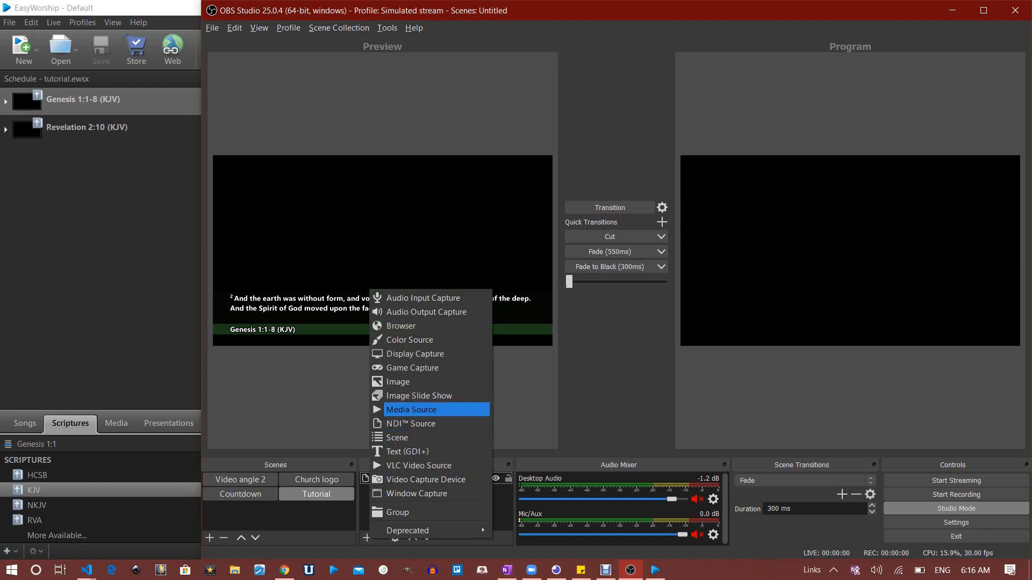
Create a new Media Source named 'Recorded Video Input'
click(411, 409)
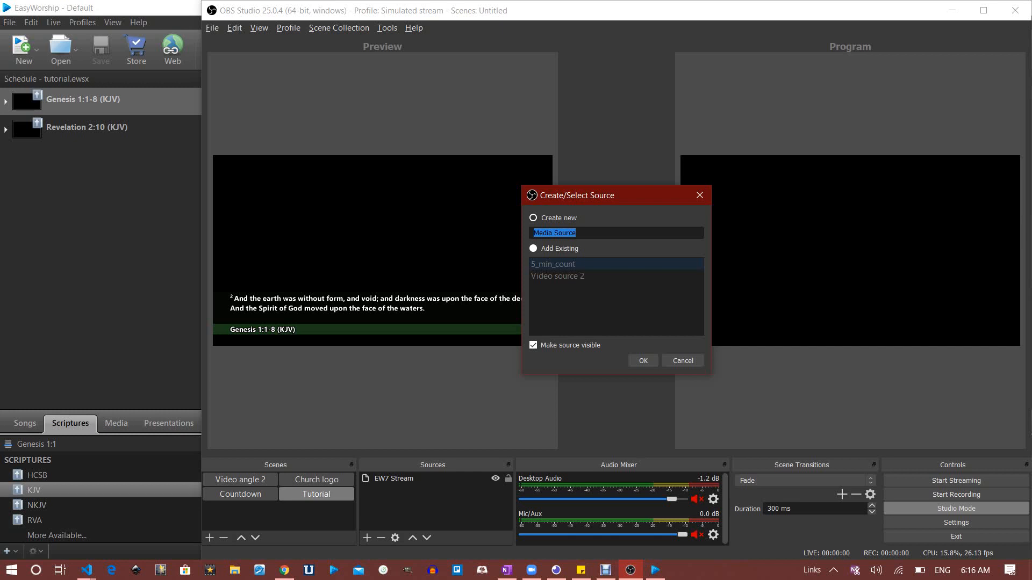
text(Recorded Video Input)
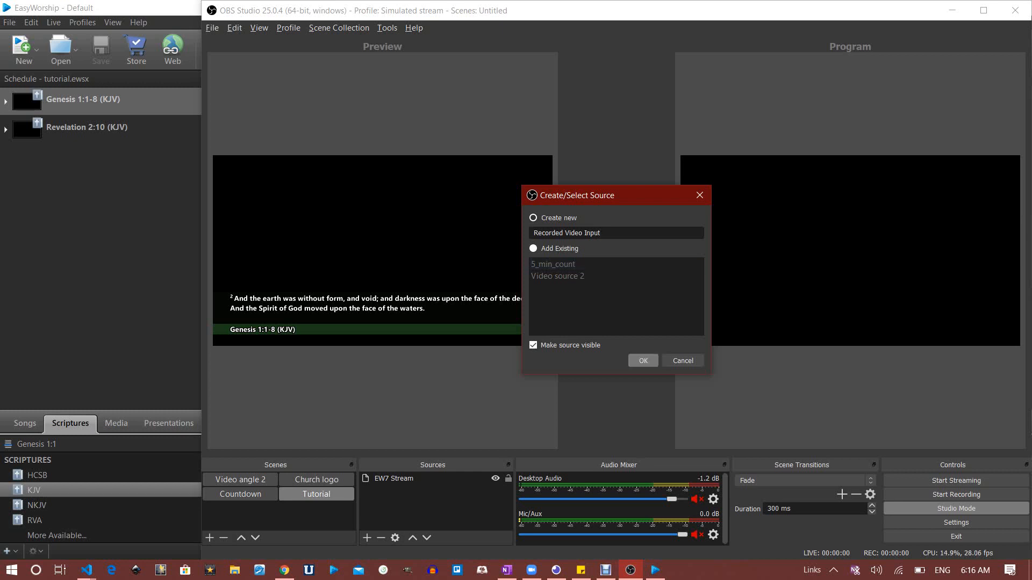
click(642, 361)
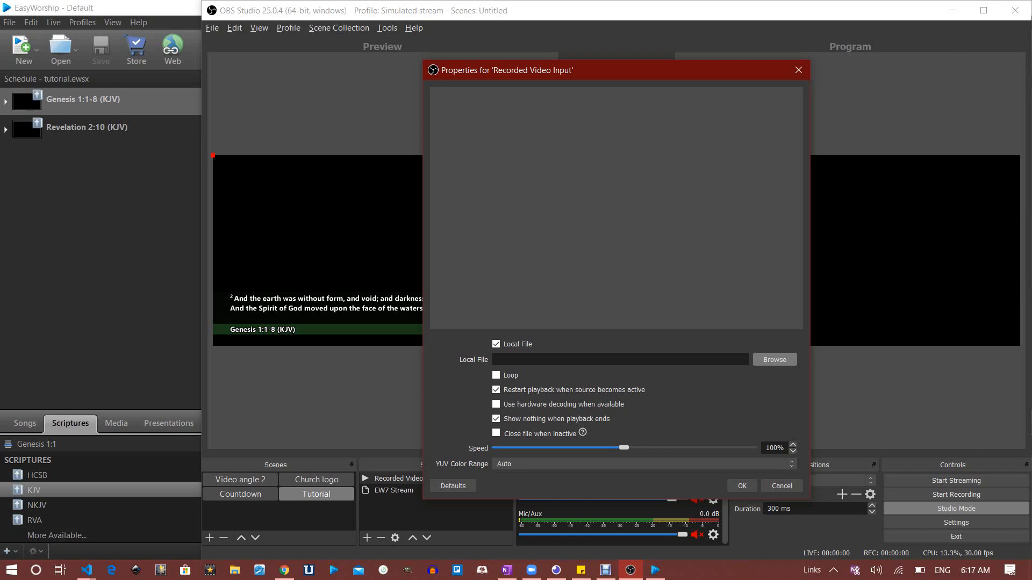
Set the local file to 5_min_count.mp4 from Downloads and tick 'Close file when inactive'
click(775, 360)
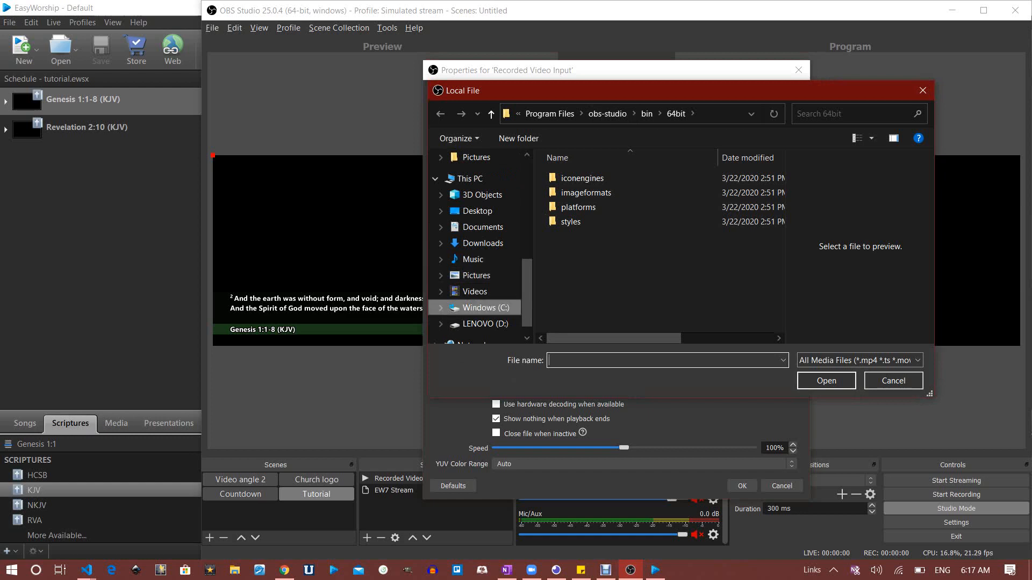
click(474, 292)
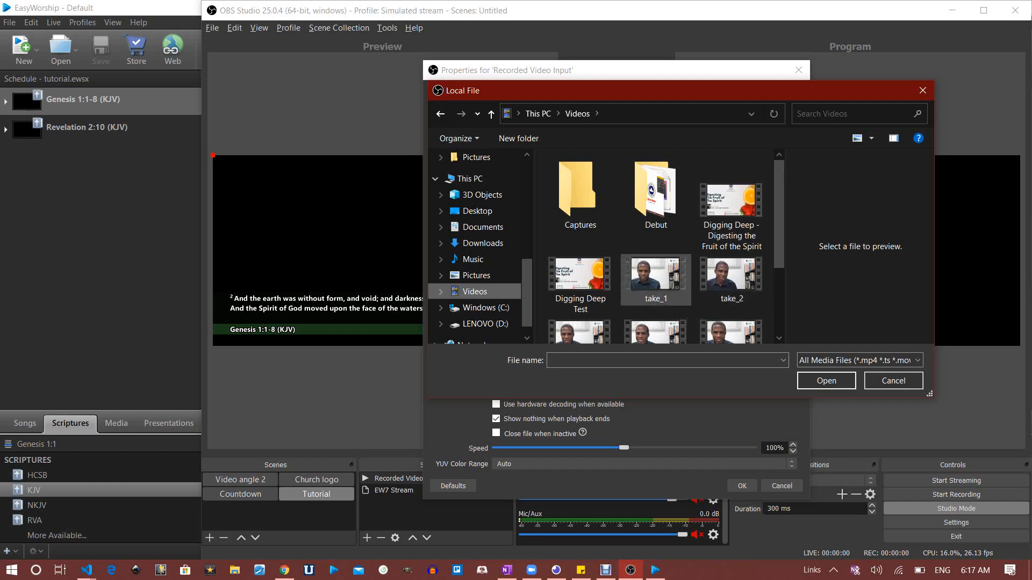
scroll(656, 268, down, 2)
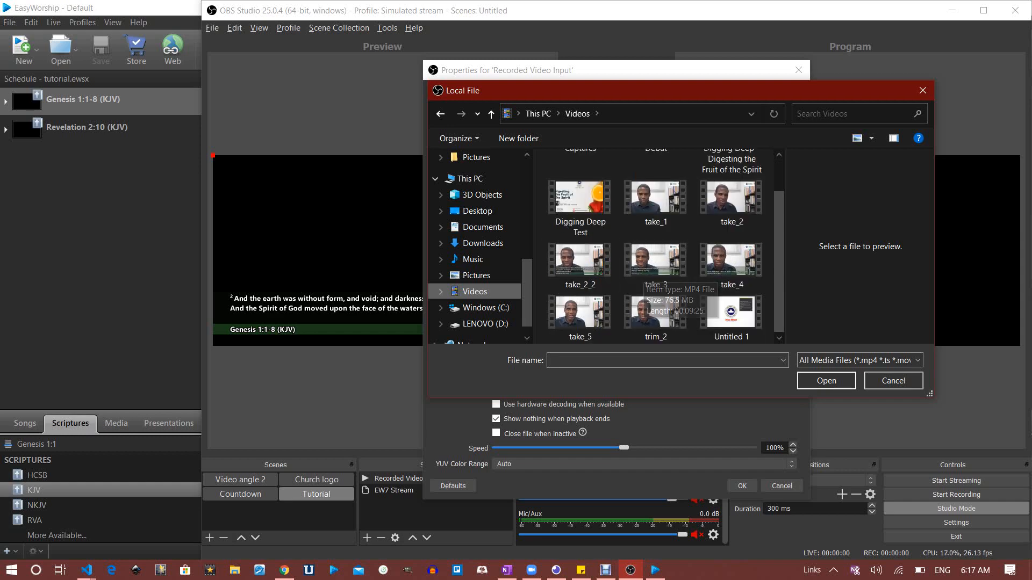
click(483, 243)
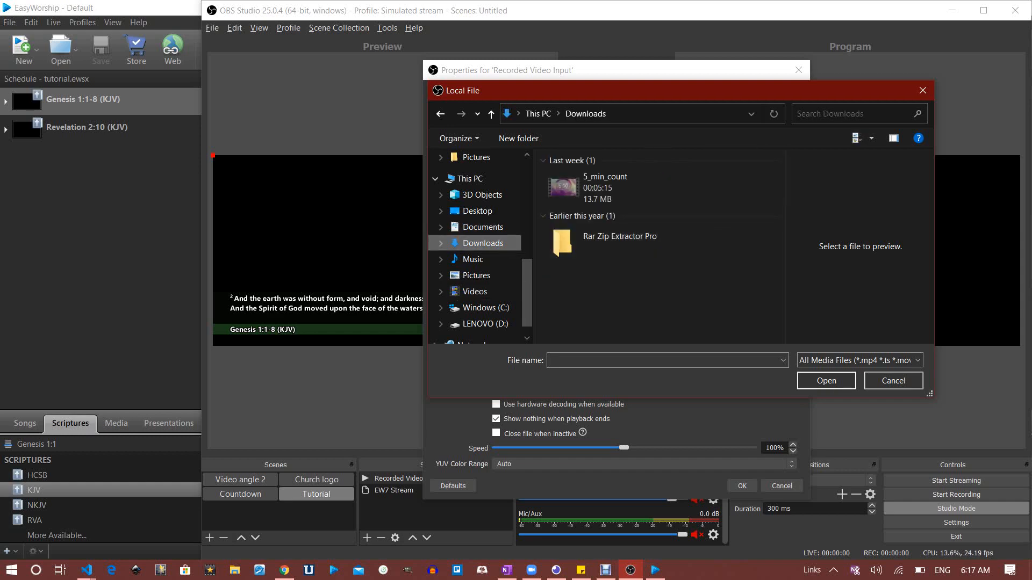
scroll(629, 268, down, 5)
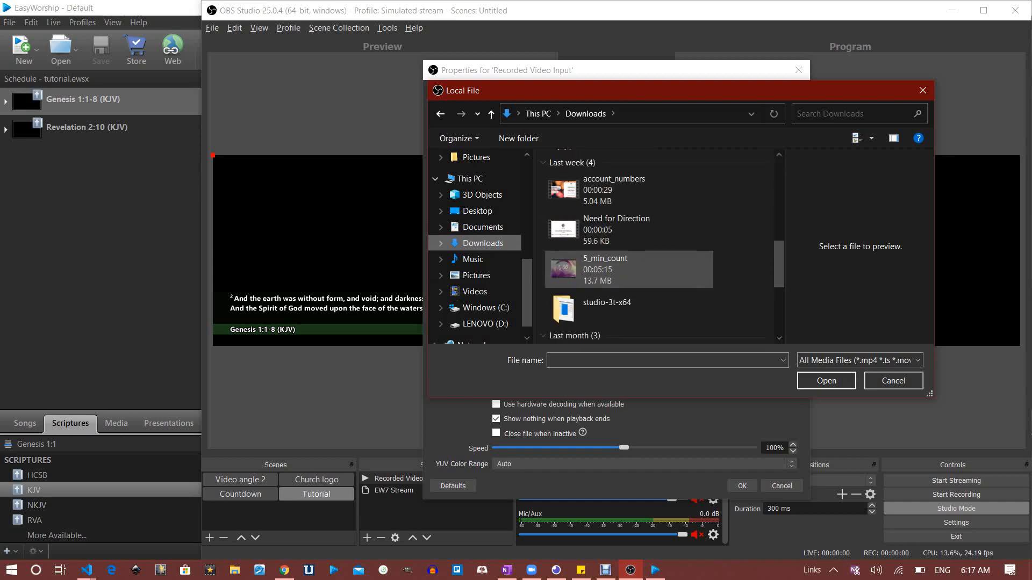
scroll(629, 269, down, 2)
scroll(629, 269, up, 5)
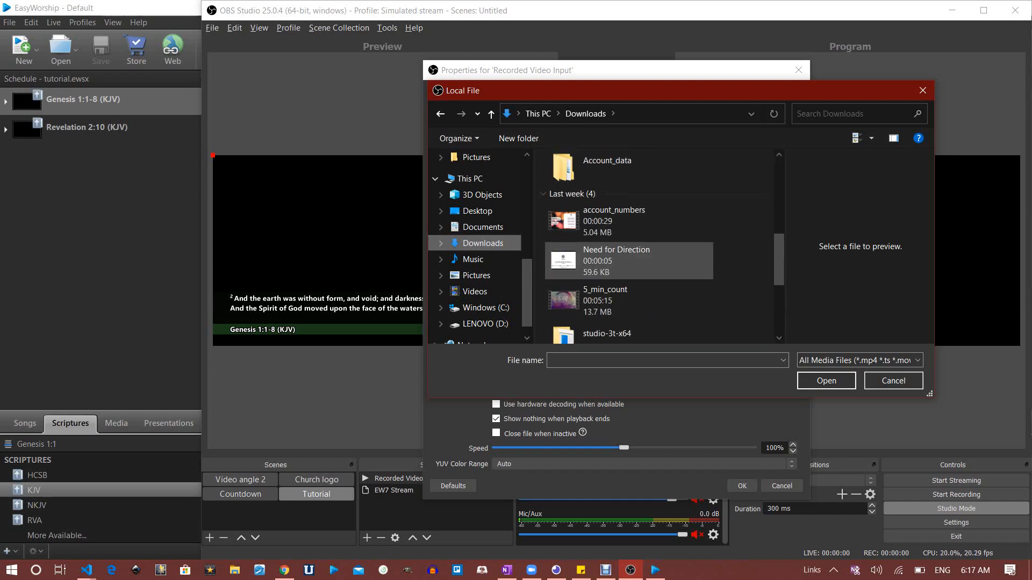
scroll(629, 274, up, 3)
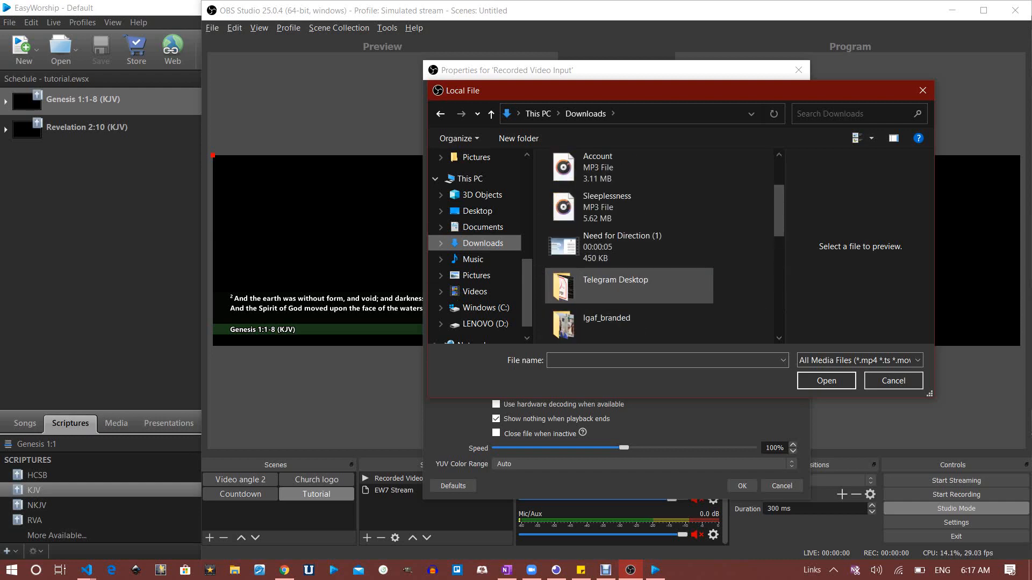
scroll(629, 269, down, 3)
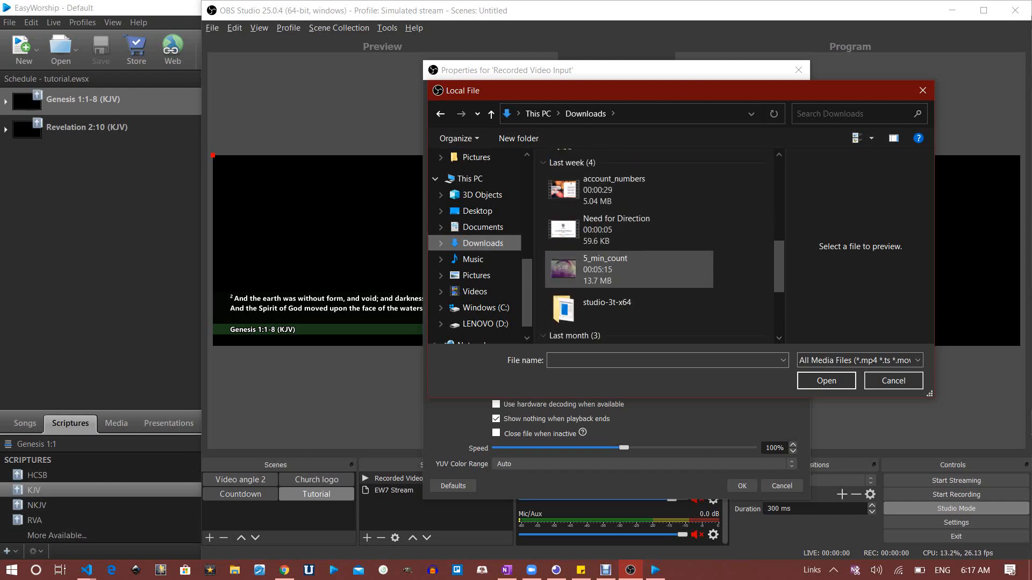
double_click(605, 269)
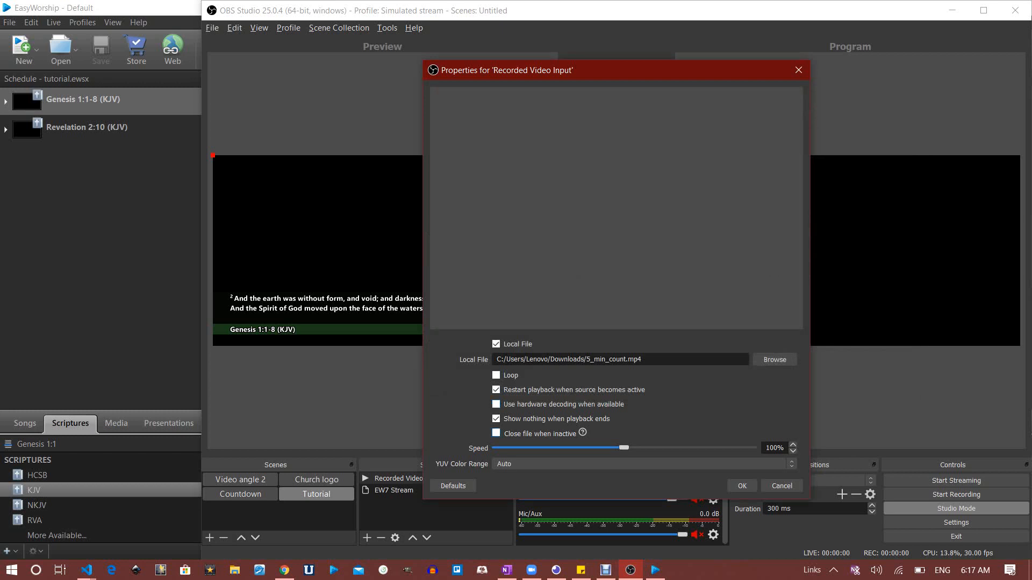
click(496, 433)
Confirm the Recorded Video Input properties with OK, reopening and closing them once
click(742, 486)
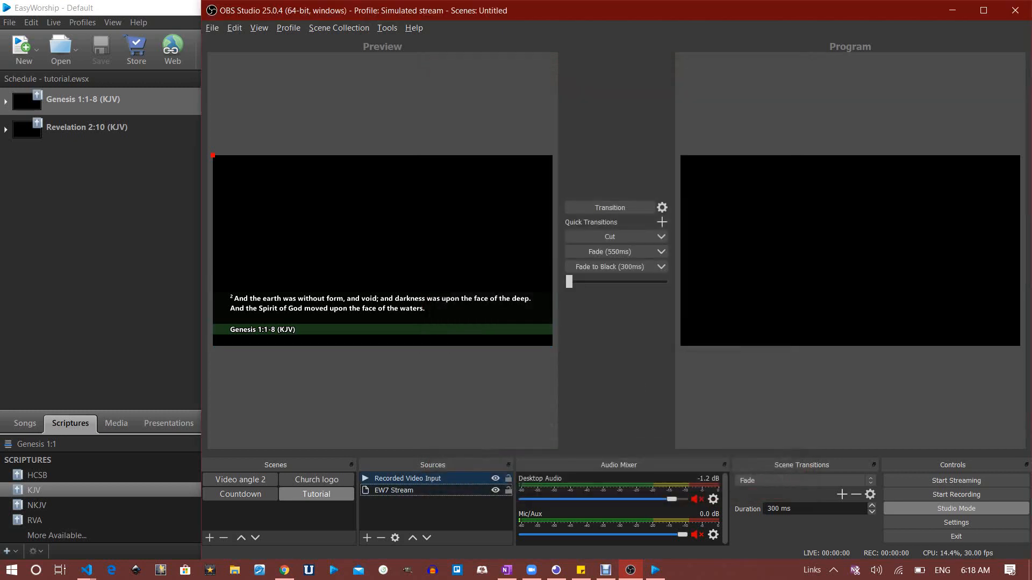
double_click(408, 478)
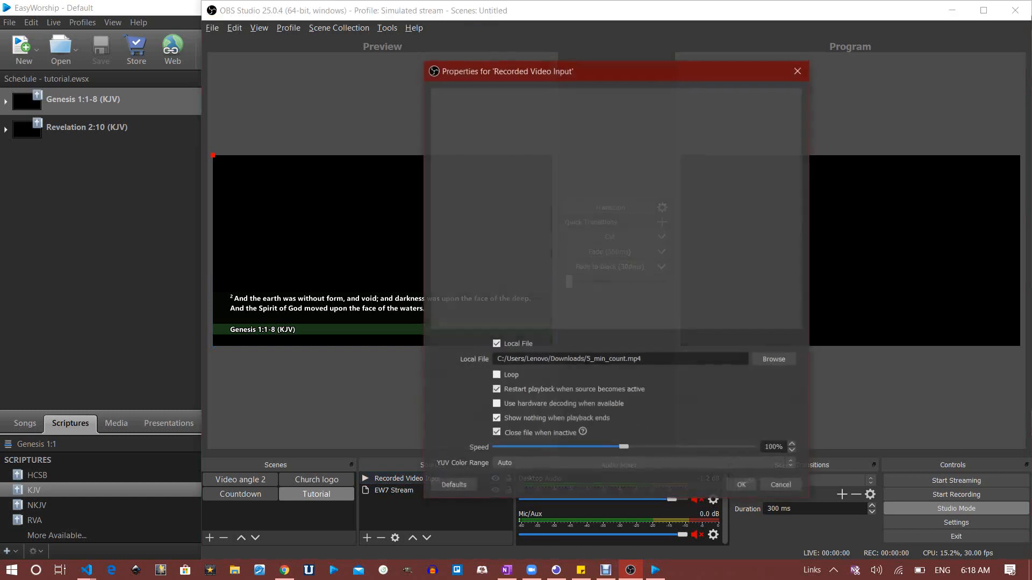
click(742, 486)
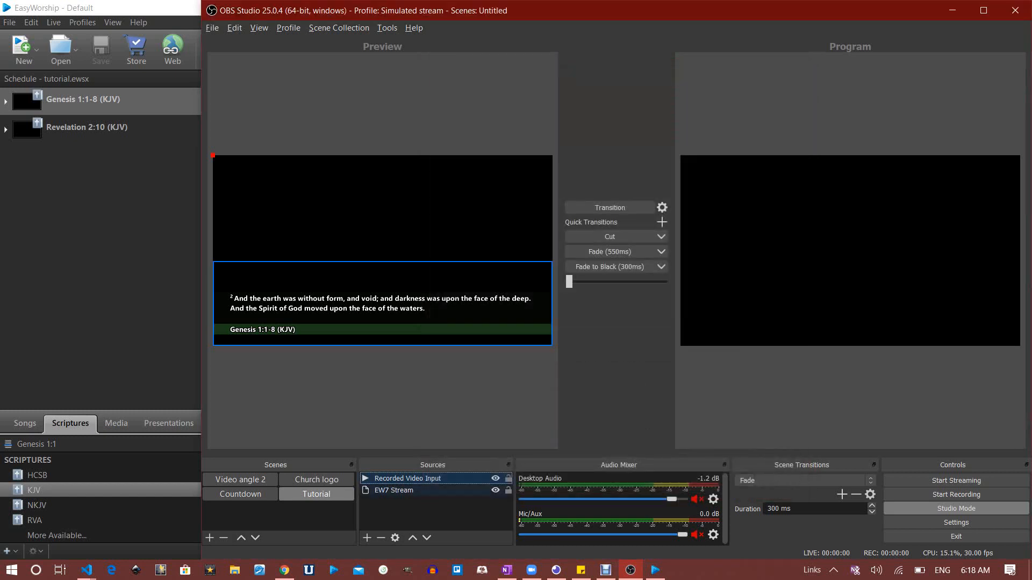
Drag EW7 Stream above Recorded Video Input in the Sources list
click(404, 490)
click(407, 479)
drag(398, 491, 399, 479)
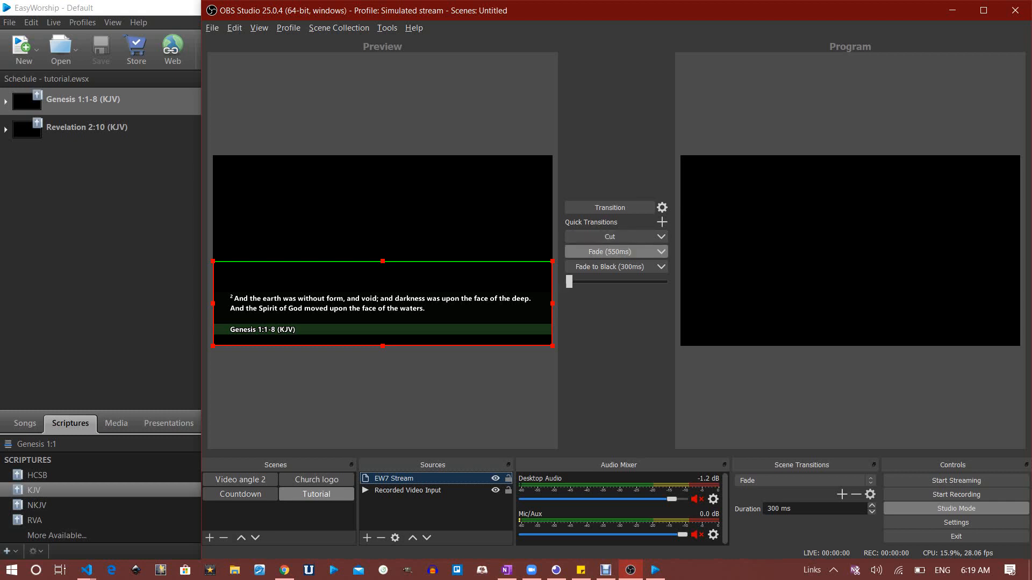
Enlarge the countdown video to nearly fill the canvas, fade it to Program, and trim the overlay's top edge
click(610, 251)
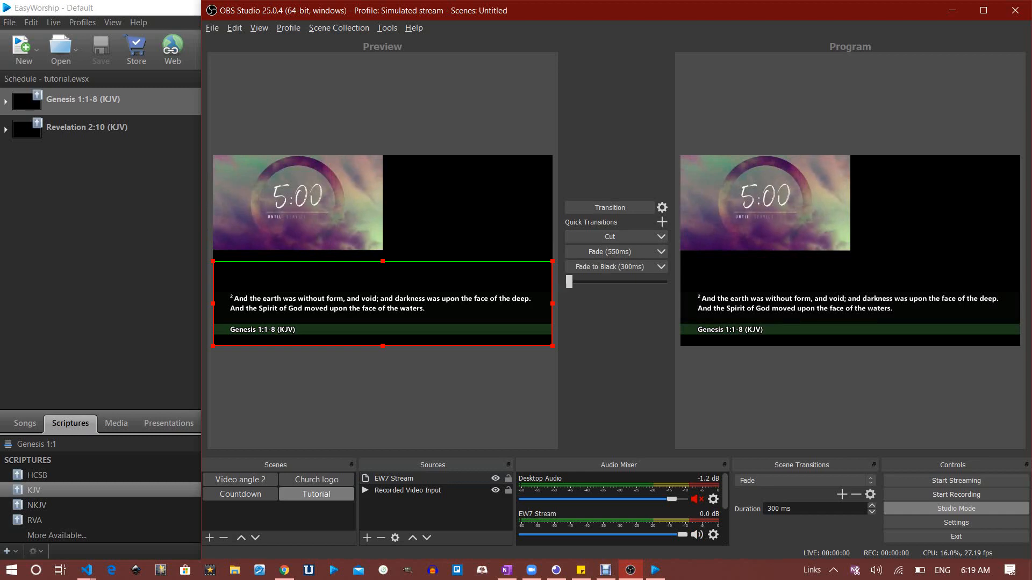
click(317, 215)
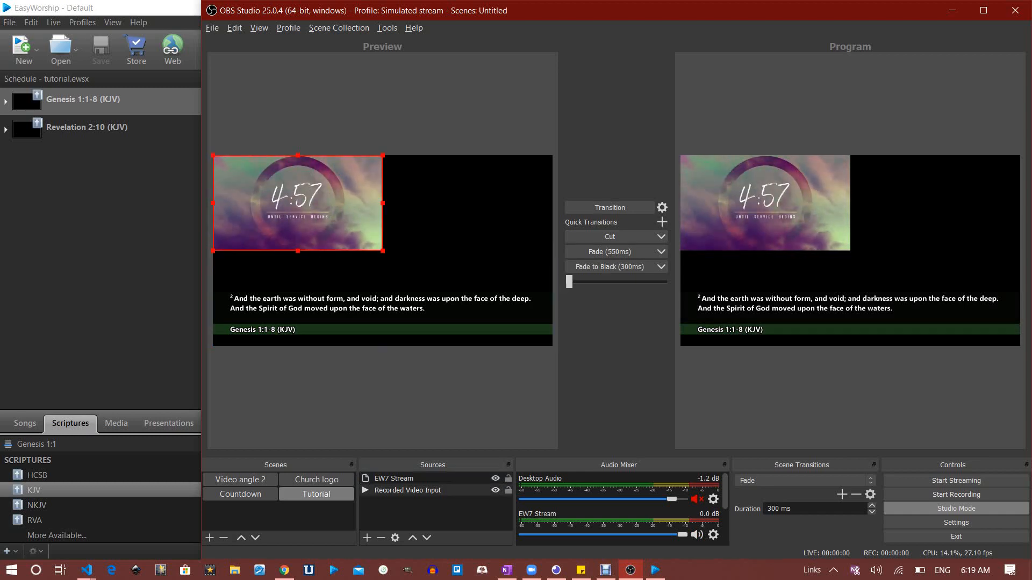
drag(382, 250, 553, 346)
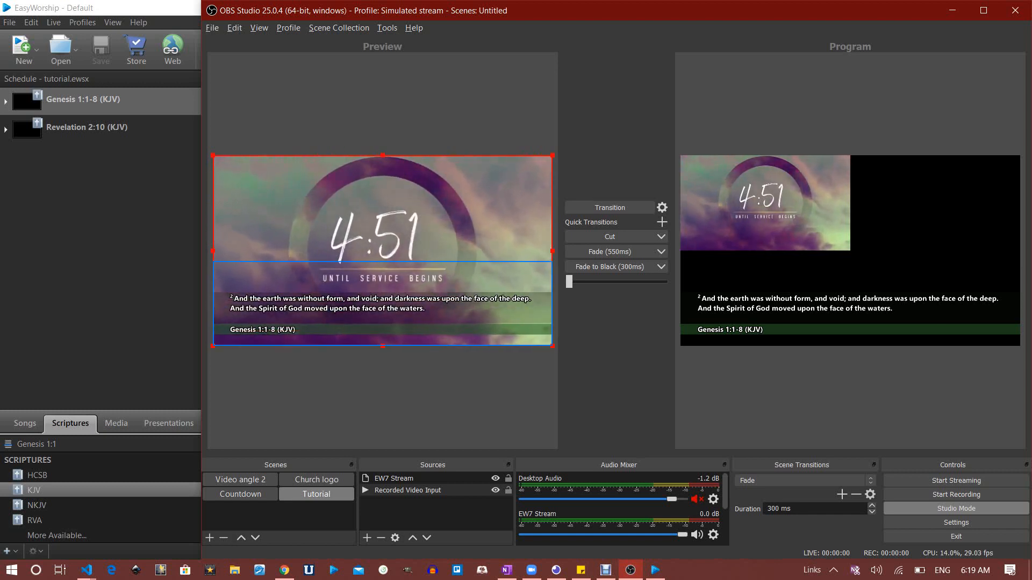
click(611, 251)
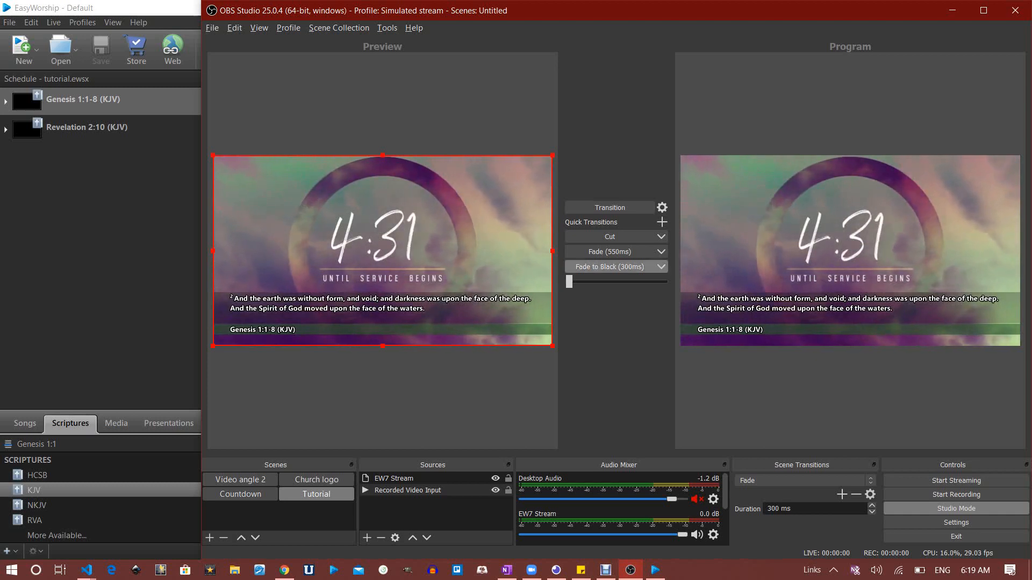
drag(382, 155, 383, 262)
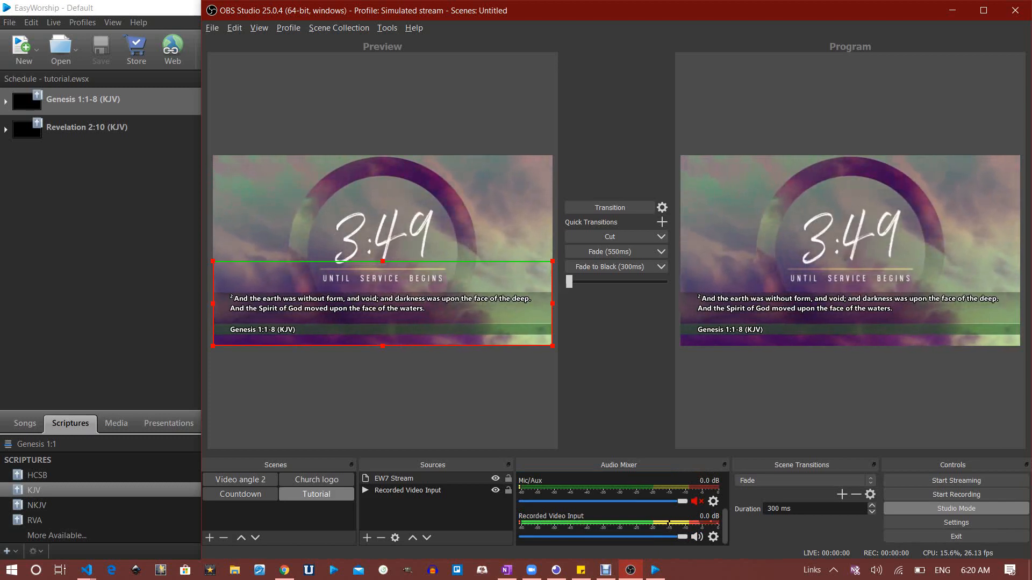
Set the Recorded Video Input audio monitoring to Monitor Only in Advanced Audio Properties
click(713, 537)
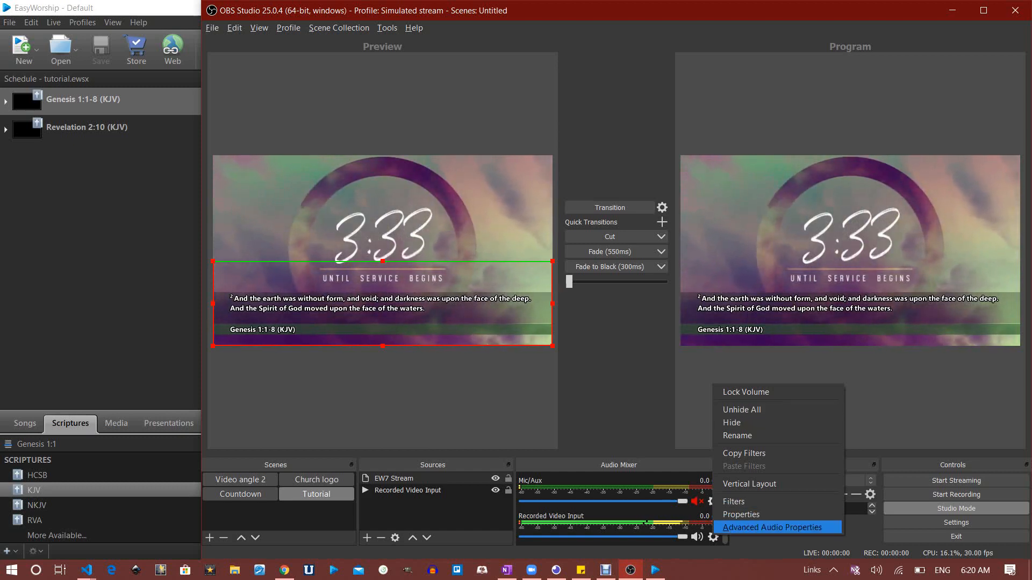
click(772, 528)
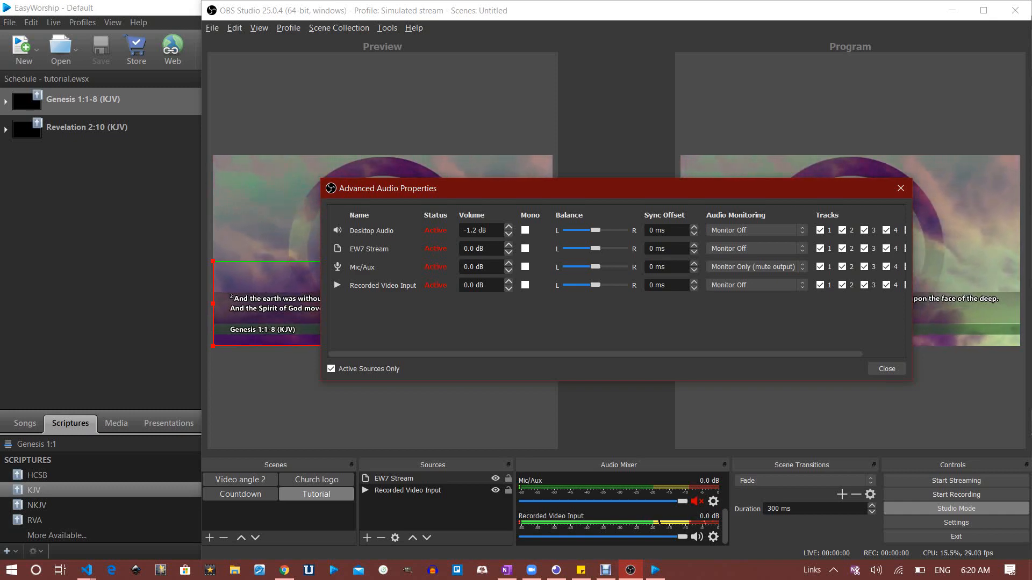
click(757, 285)
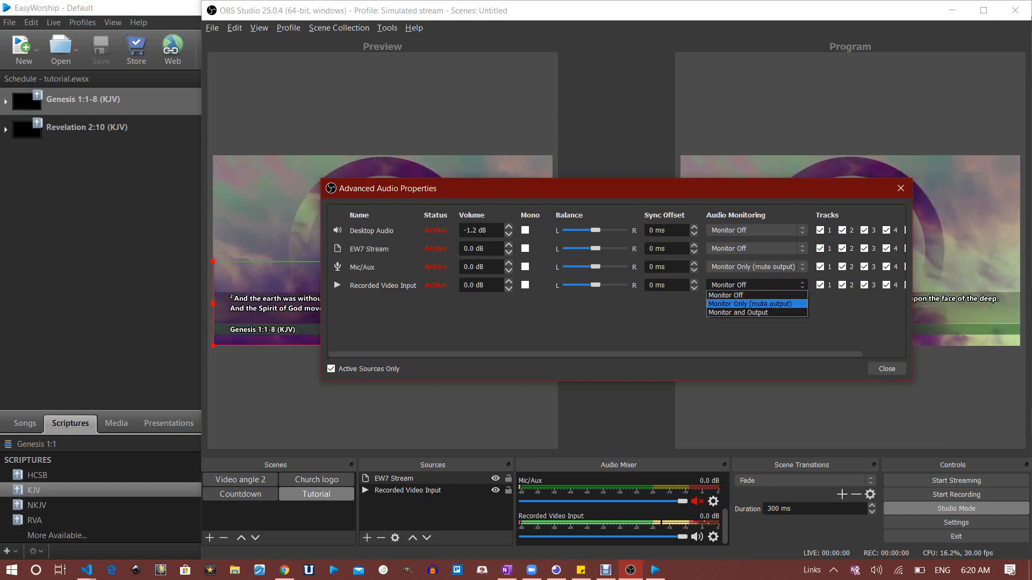
key(Return)
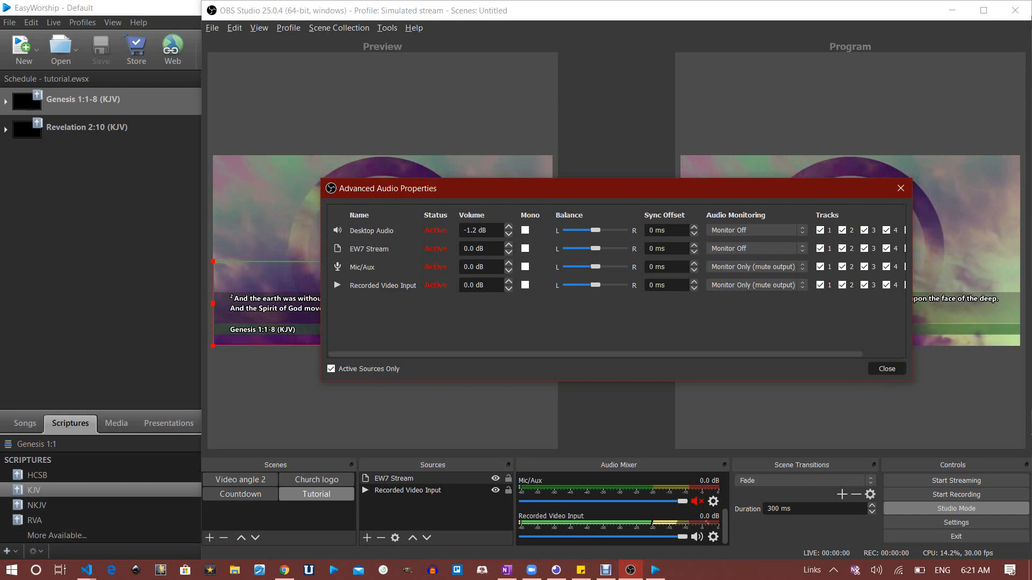
click(887, 369)
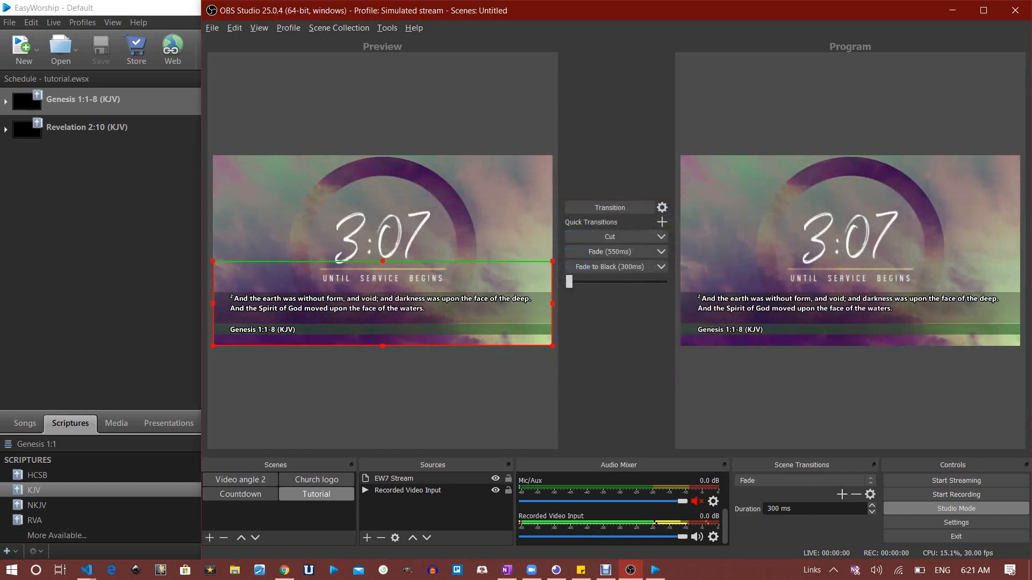
Lower the countdown video's volume to -25.3 dB and start recording
drag(682, 537, 582, 537)
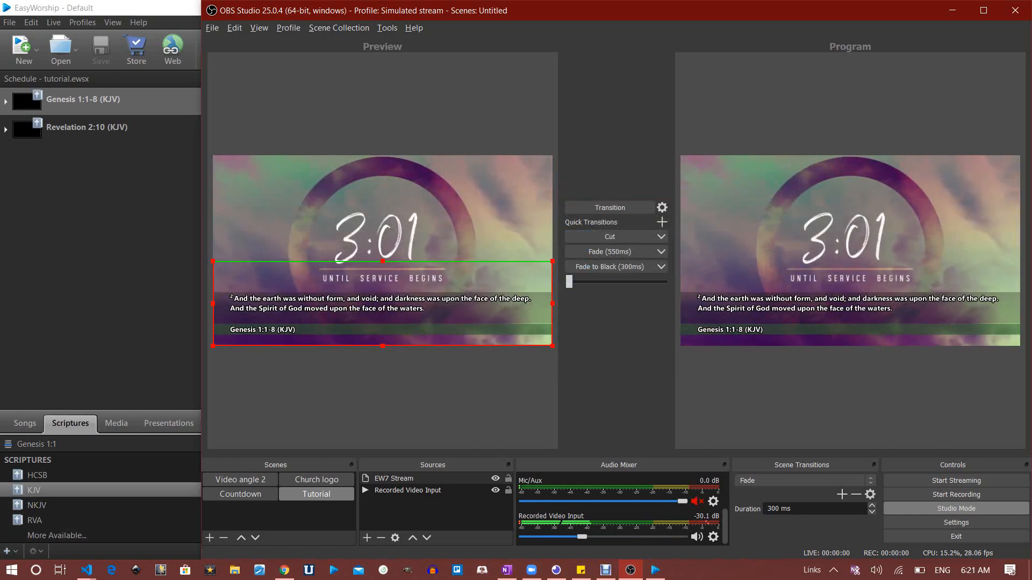
drag(581, 537, 590, 537)
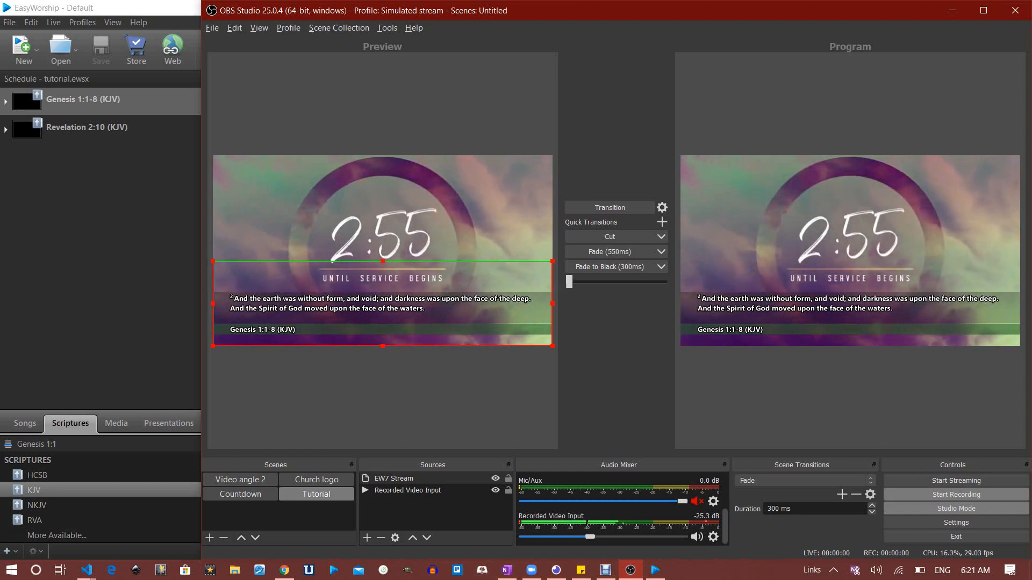
click(956, 495)
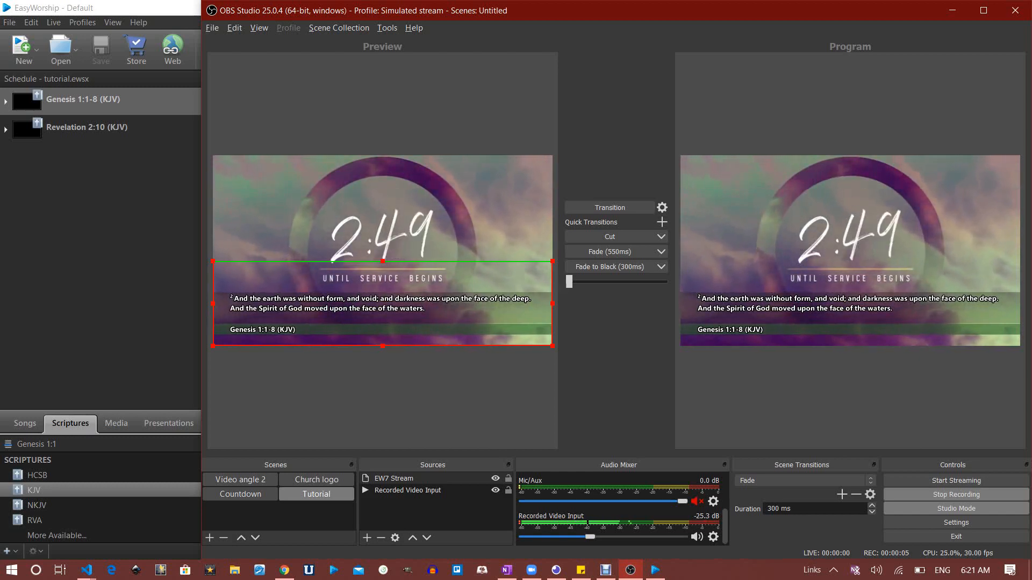
Mute the EW7 Stream source in the Audio Mixer during the recording
scroll(619, 509, up, 1)
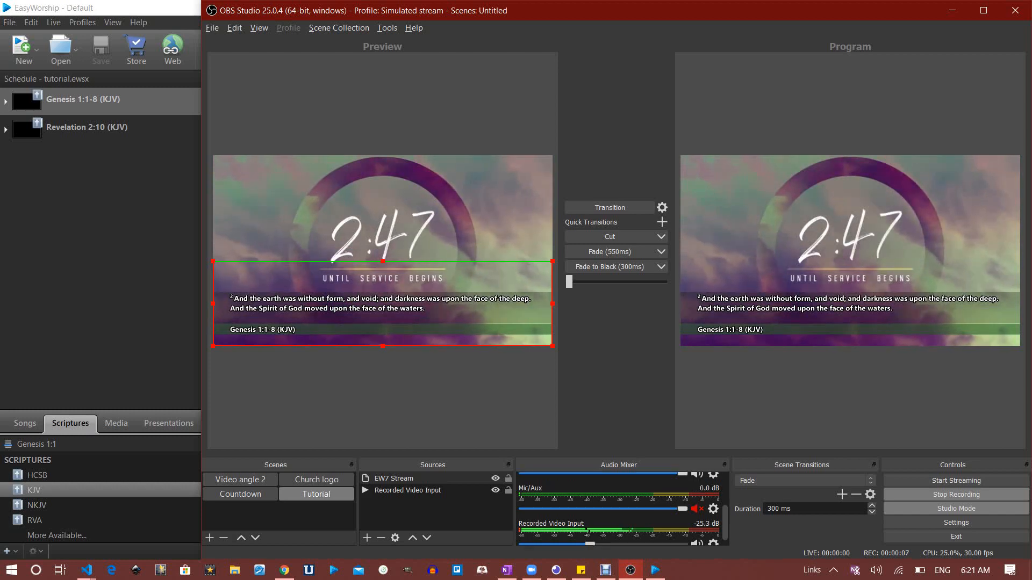
scroll(619, 509, up, 3)
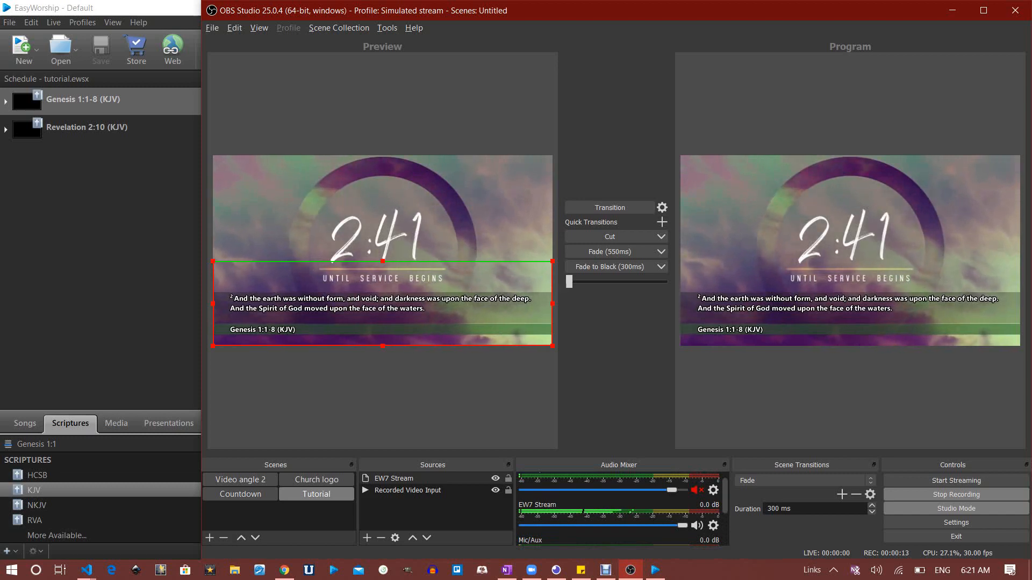
click(697, 526)
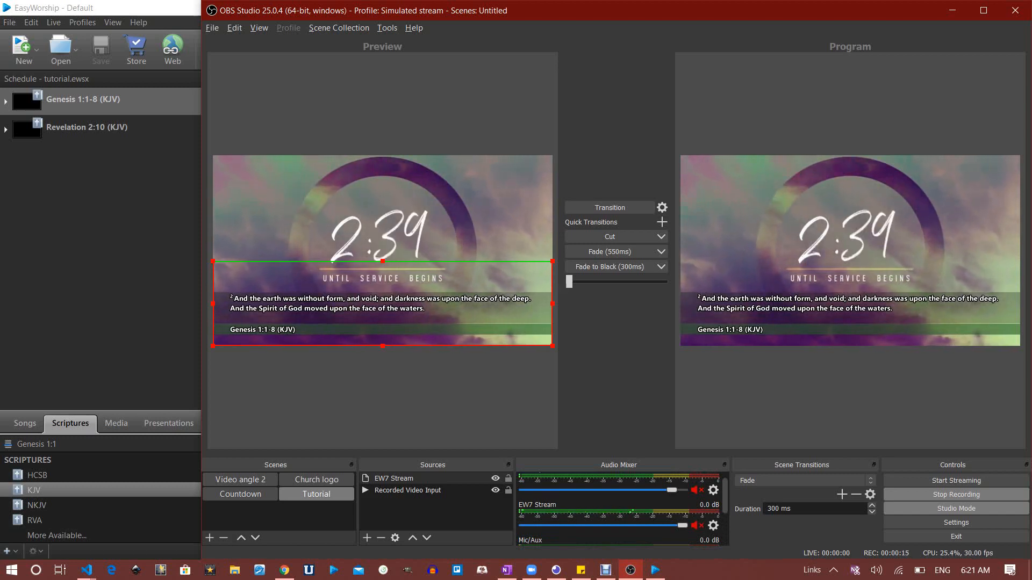
scroll(619, 509, down, 2)
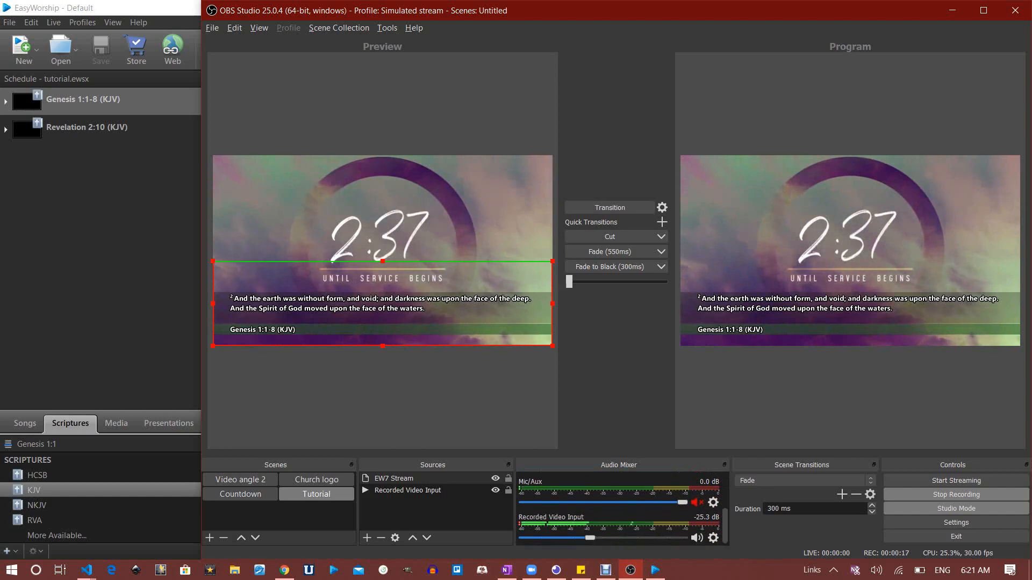
scroll(619, 510, up, 3)
scroll(619, 510, down, 3)
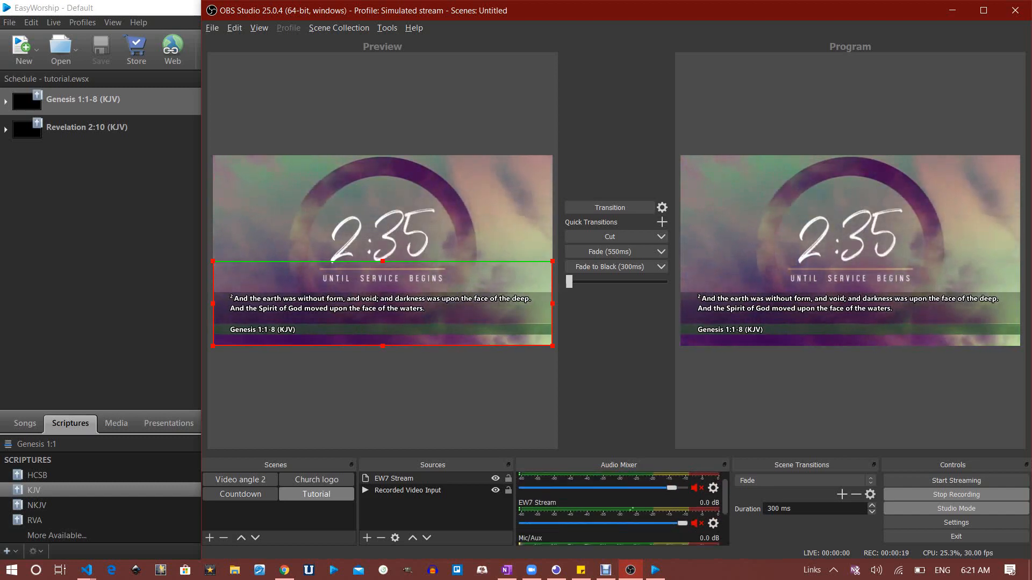
scroll(618, 510, down, 1)
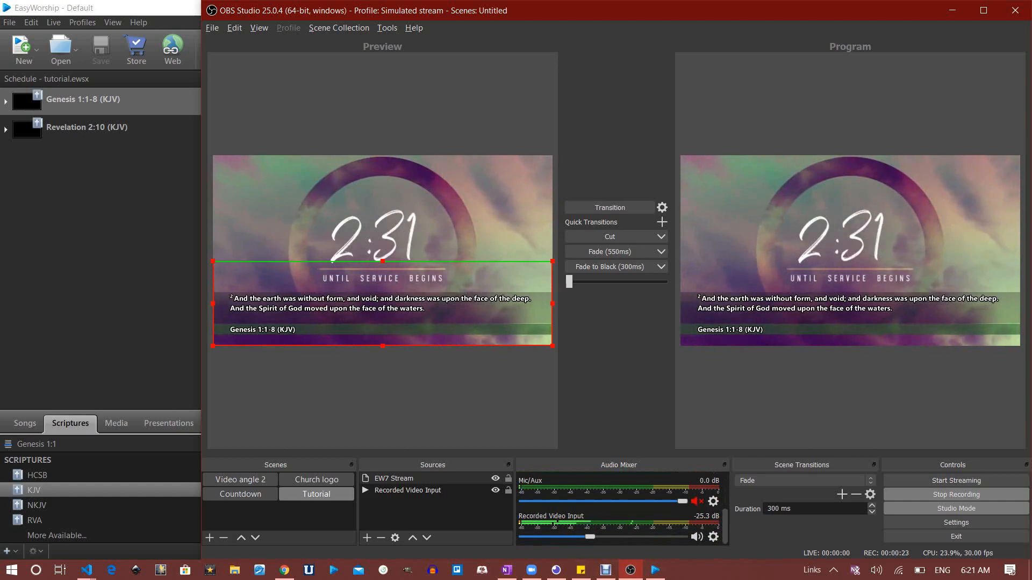
click(713, 537)
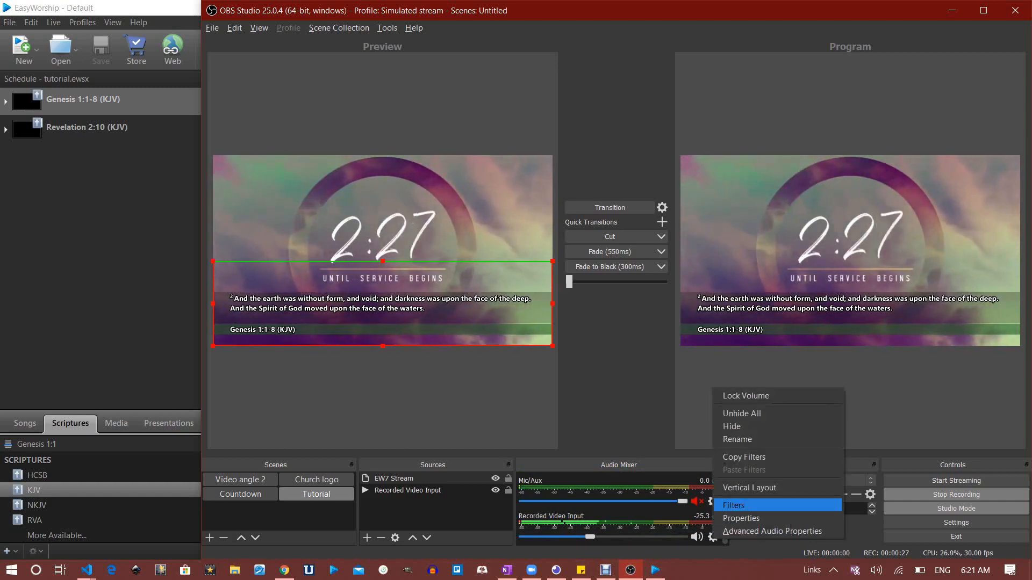
Add a Noise Suppression filter to the Recorded Video Input audio
click(734, 505)
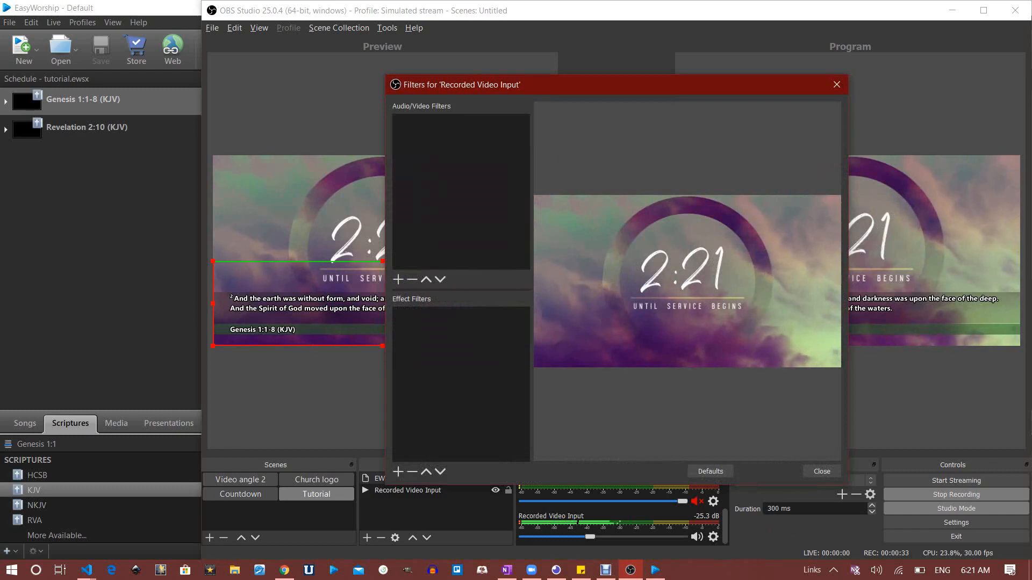
click(398, 279)
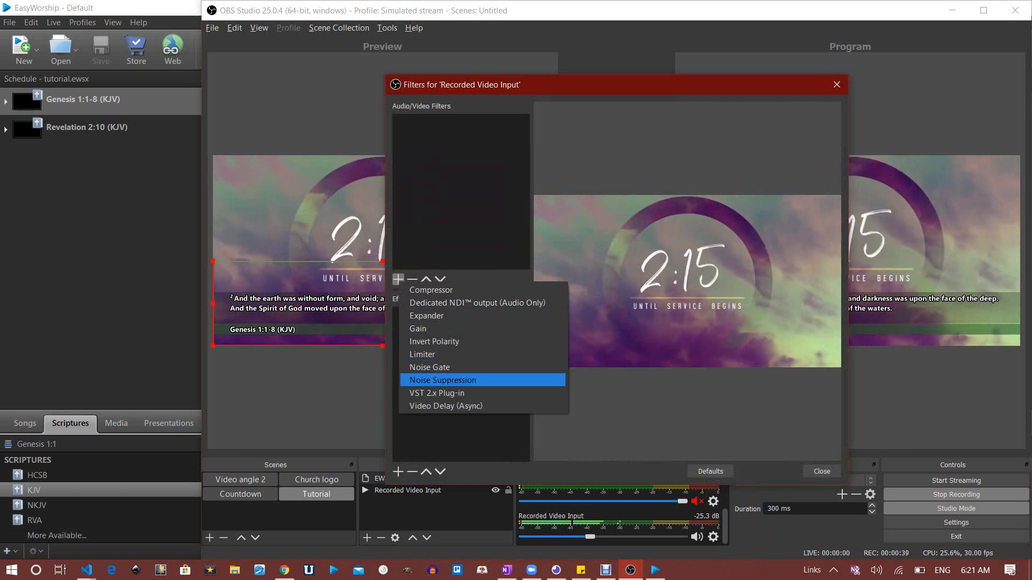
key(Return)
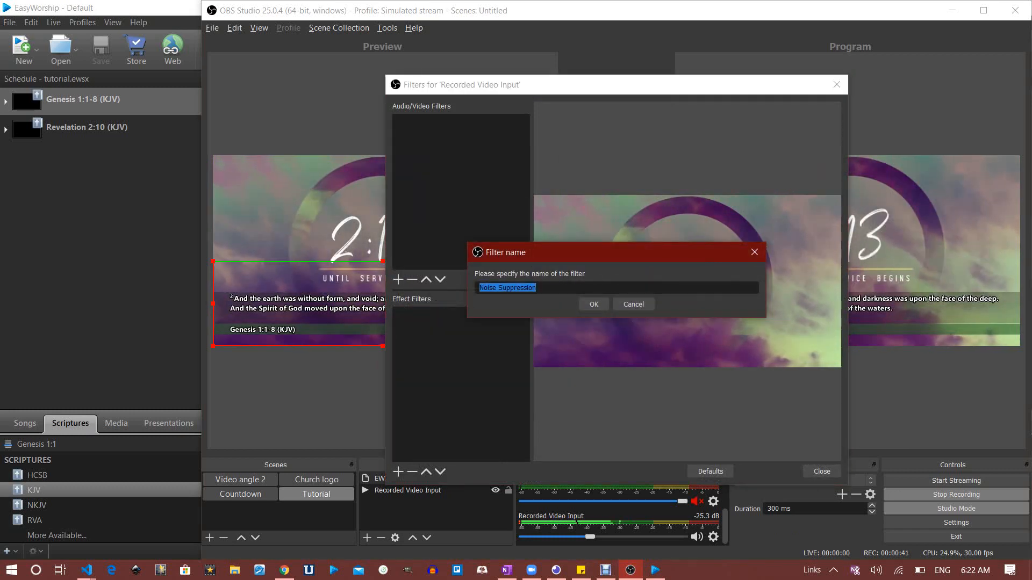
click(594, 304)
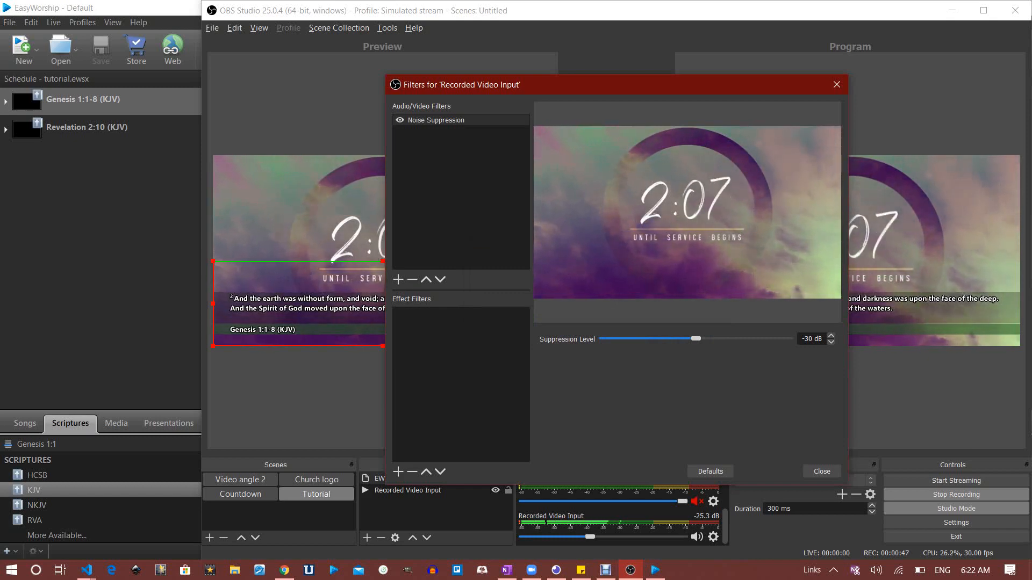
Add a Compressor filter as well and close the Filters window
click(397, 279)
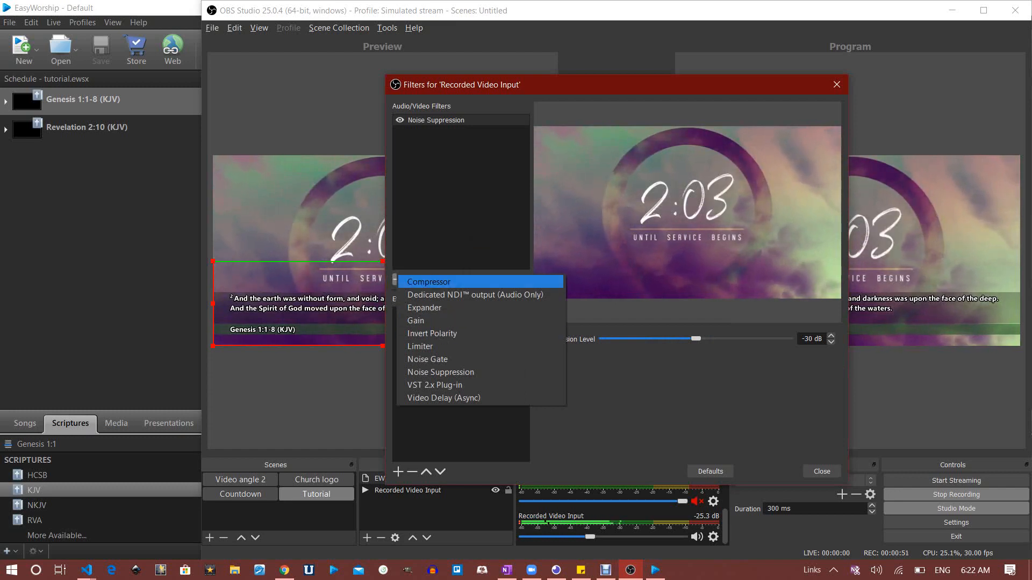
click(429, 283)
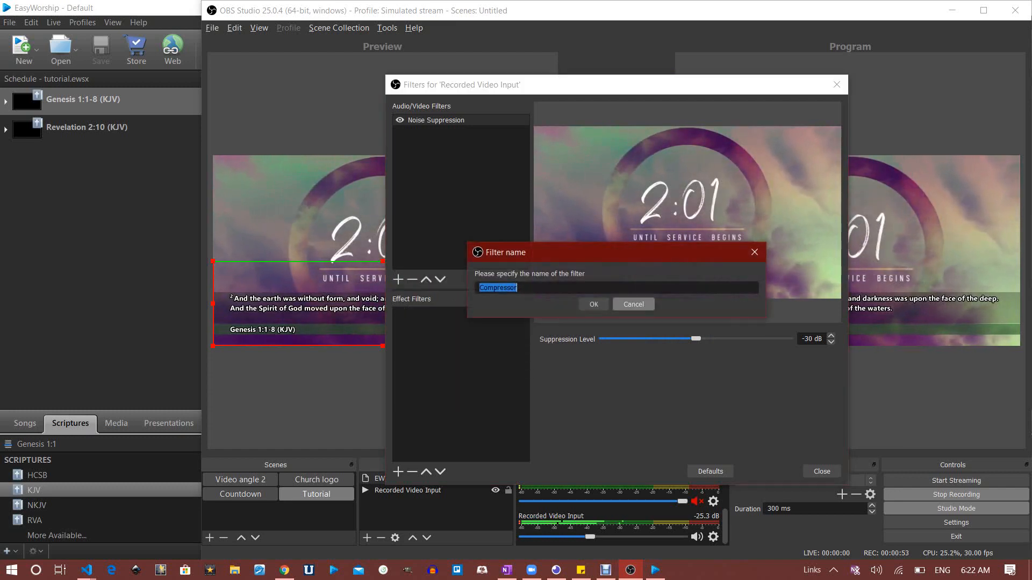
click(594, 305)
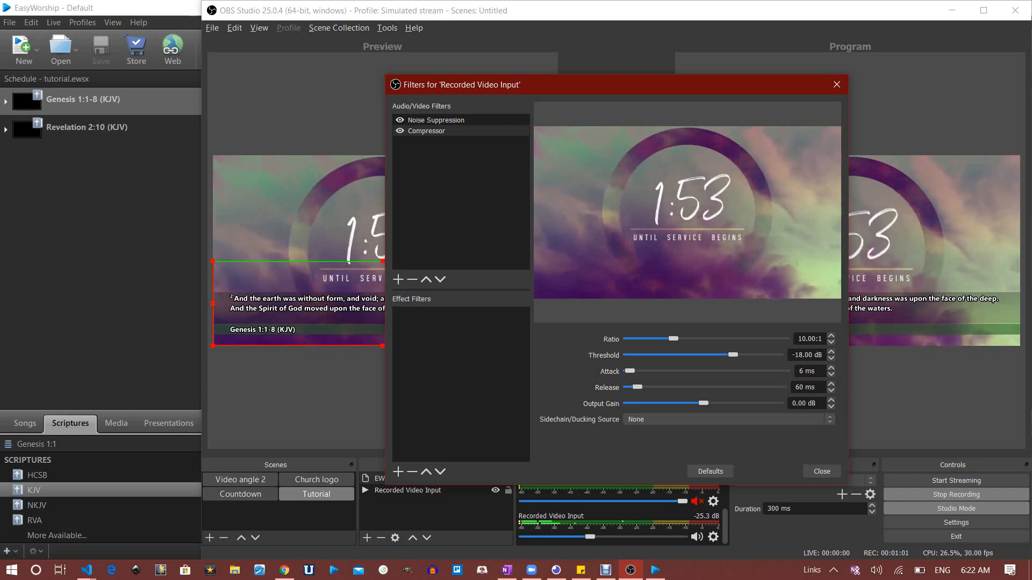
click(837, 84)
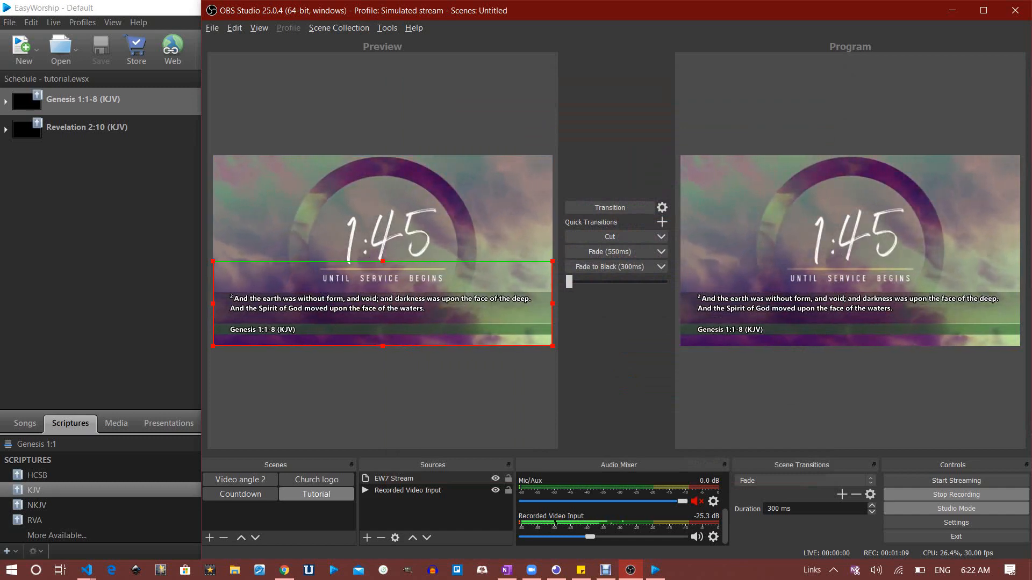
Arrange EasyWorship beside OBS and put Genesis 1 verse 3 live on the lower third
drag(202, 147, 566, 189)
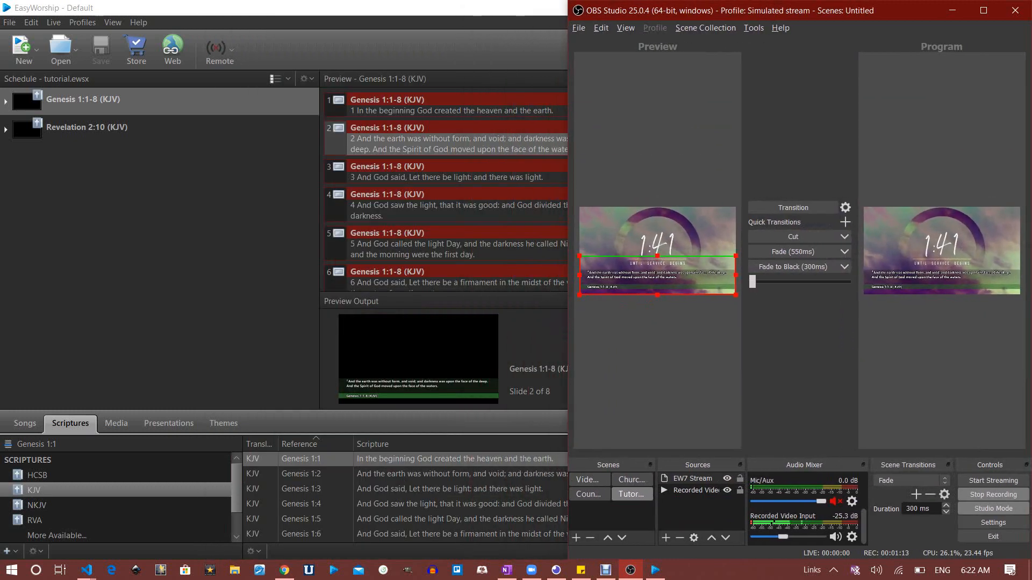
click(529, 145)
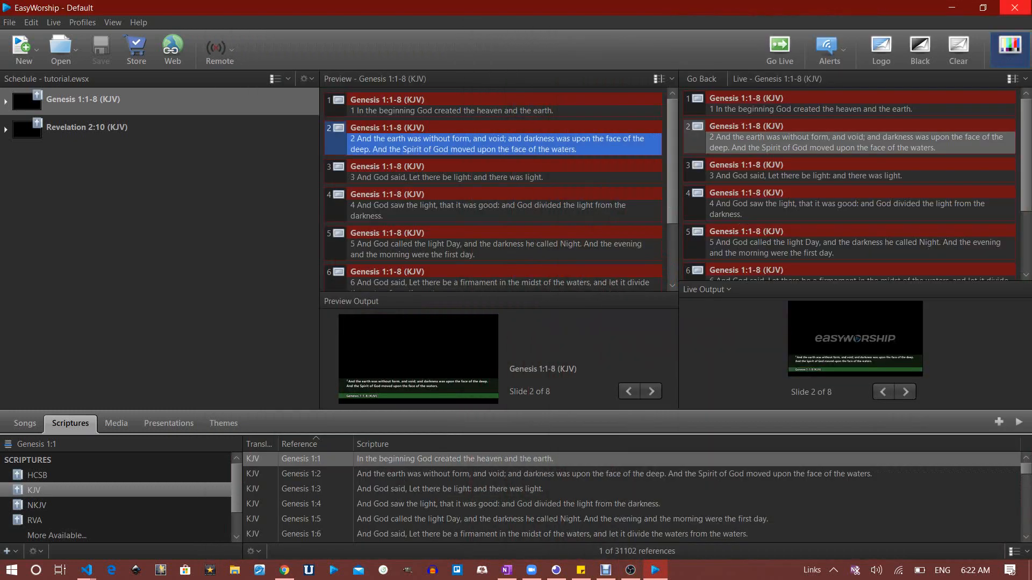
click(983, 7)
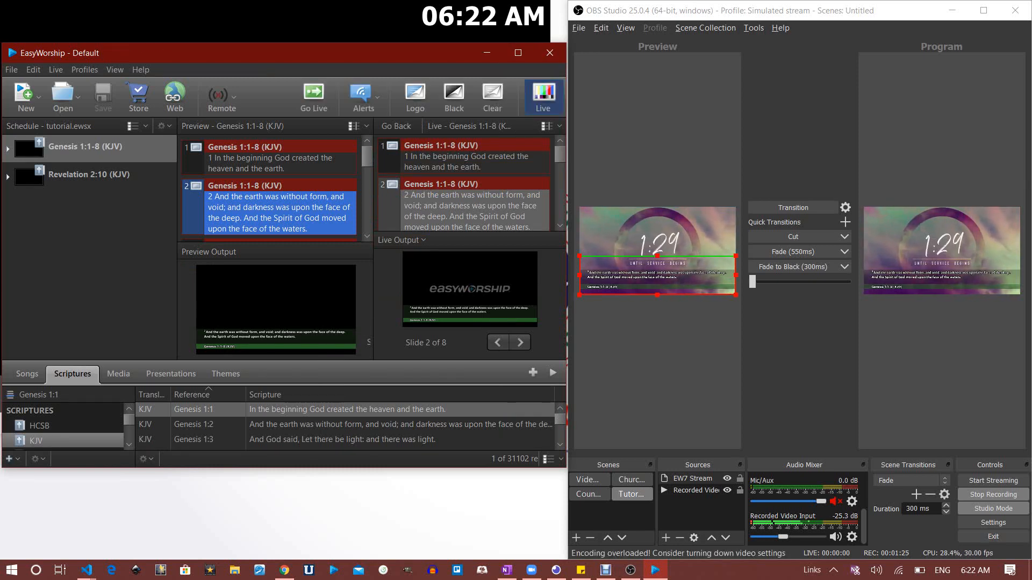
click(472, 211)
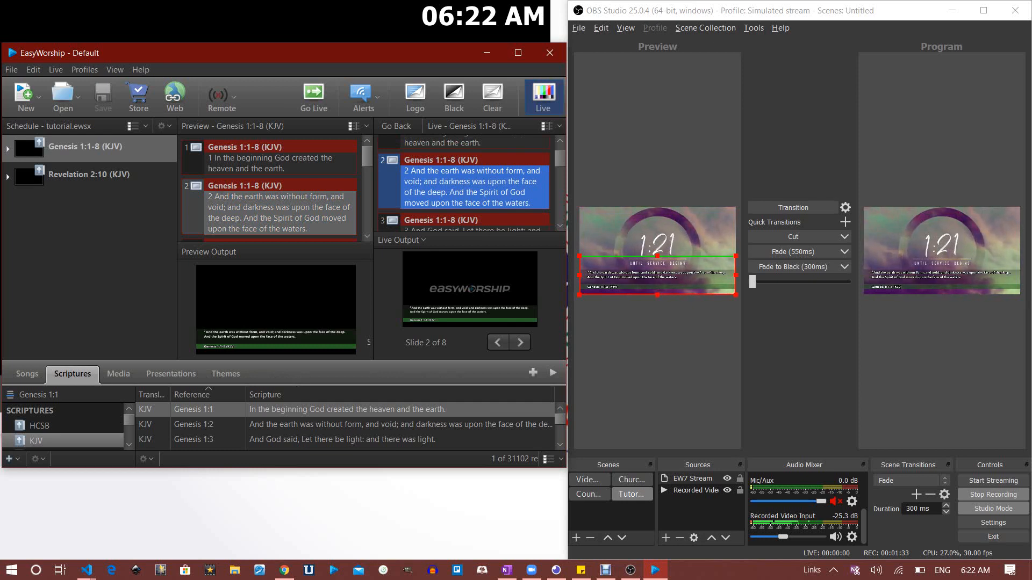
click(560, 225)
click(560, 226)
click(560, 225)
click(560, 225)
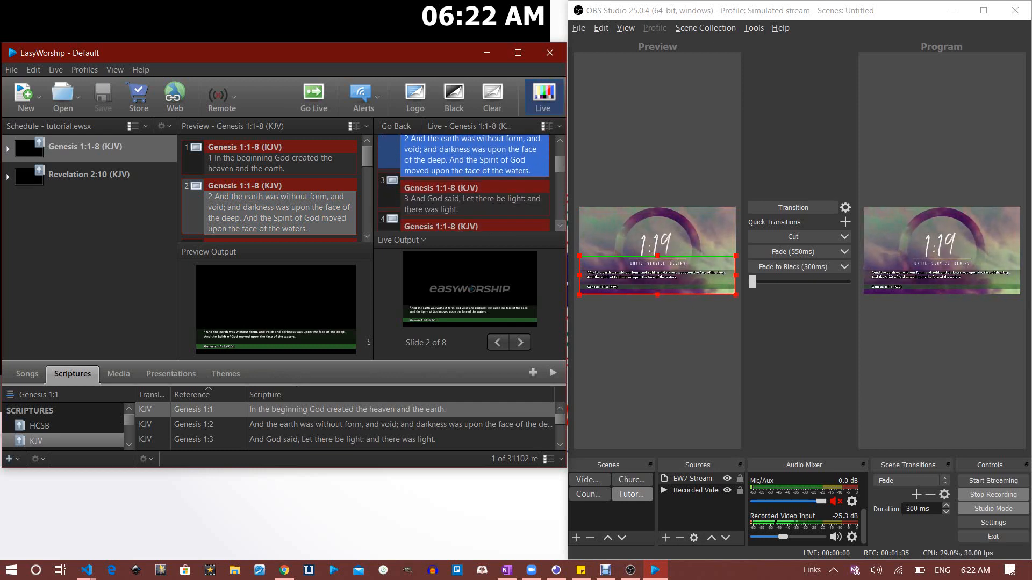
click(560, 226)
click(483, 197)
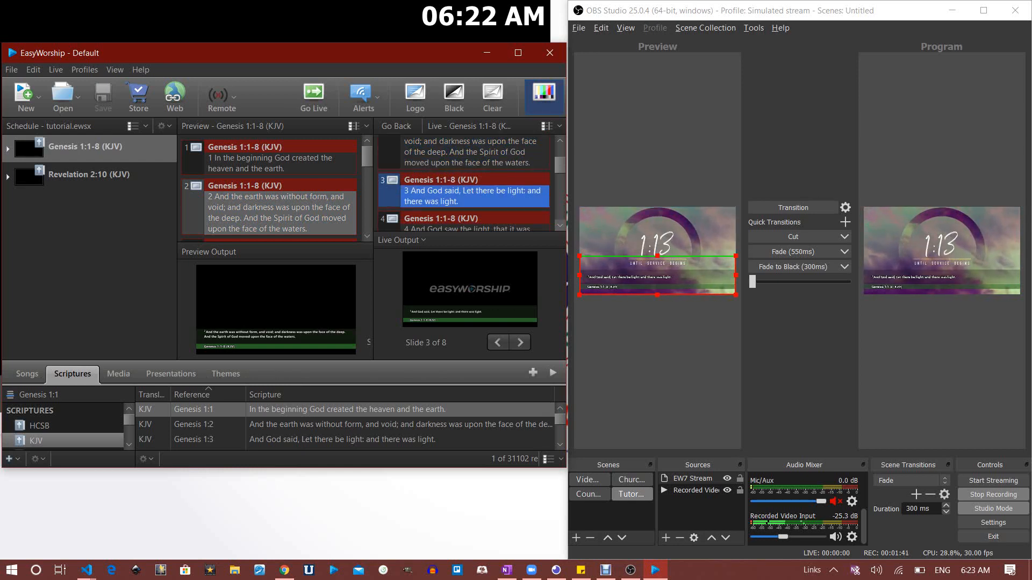
Advance the live scripture lower third to Genesis 1 verse 4
click(560, 226)
click(560, 226)
click(560, 226)
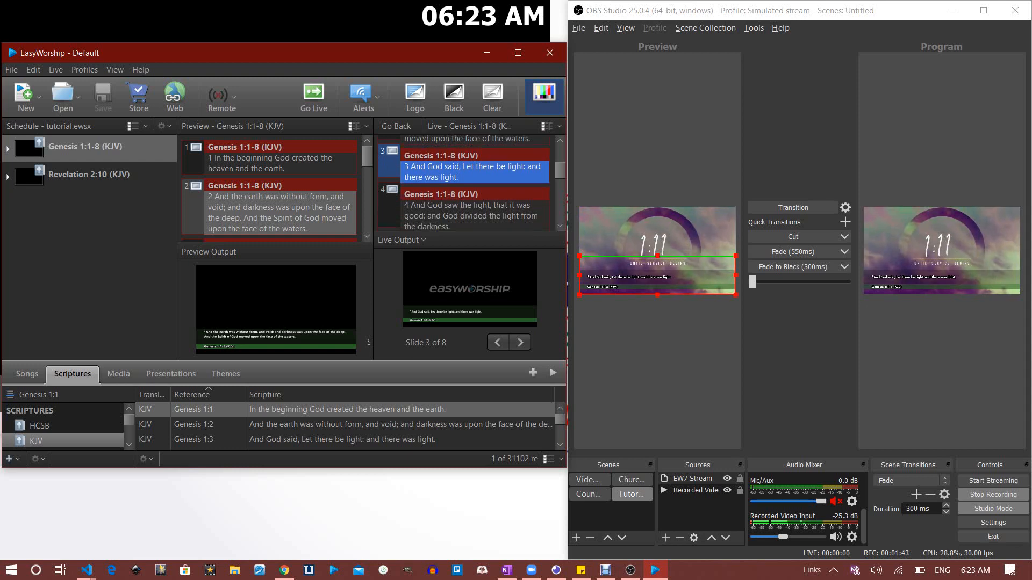
click(476, 211)
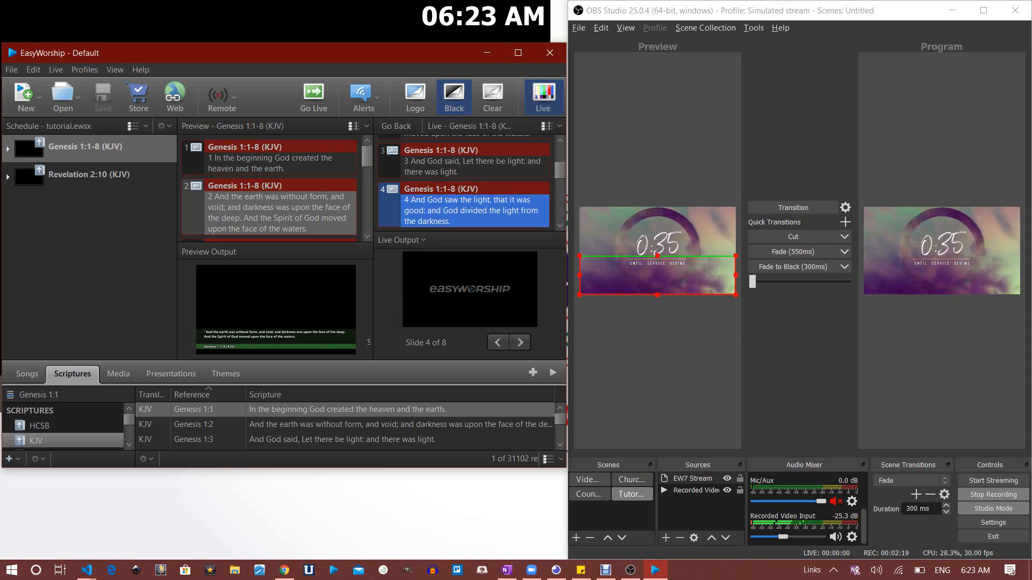
Stop the OBS recording and close OBS Studio
click(994, 495)
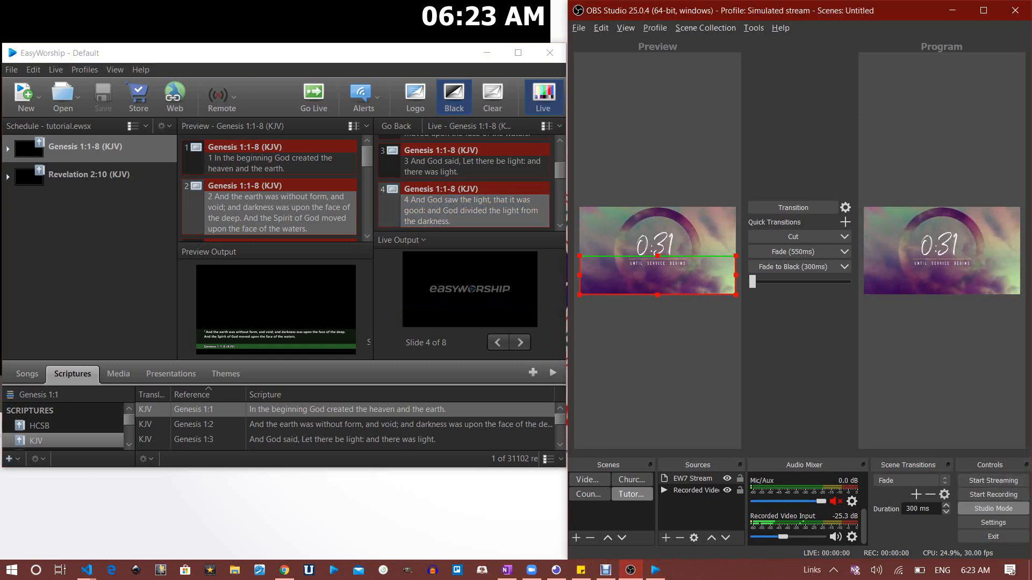
click(235, 570)
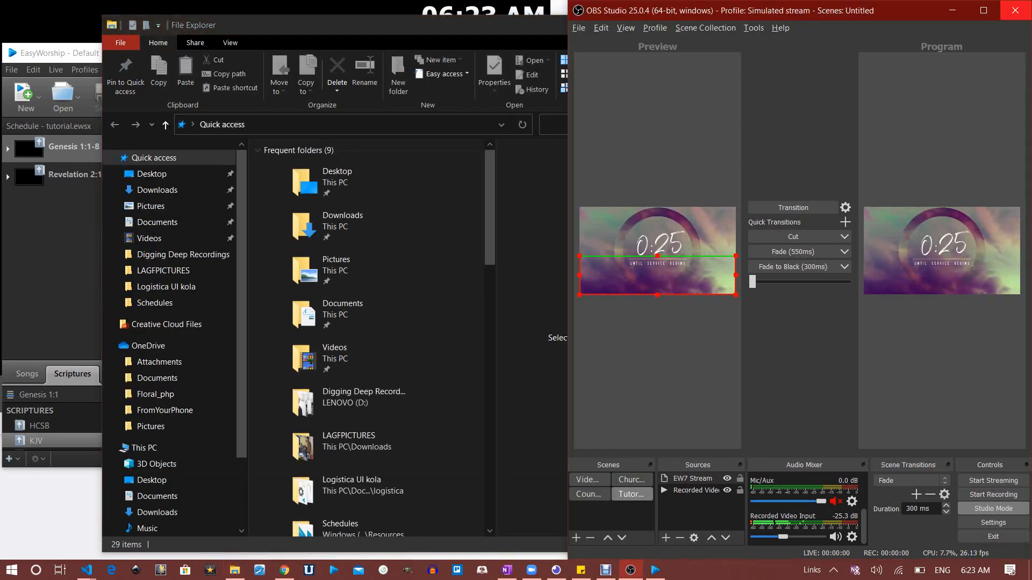
click(1015, 10)
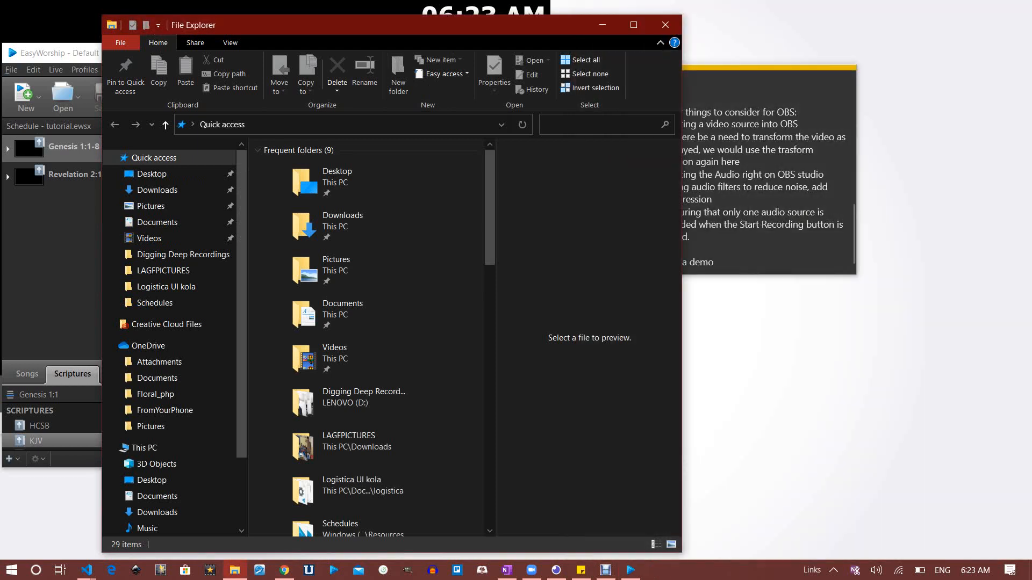
key(alt+Tab)
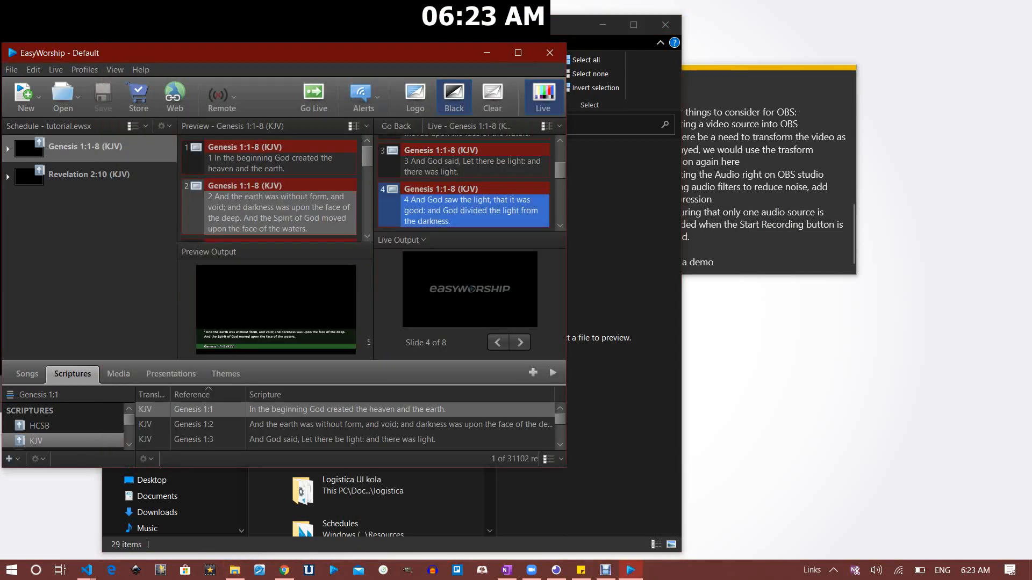
click(550, 52)
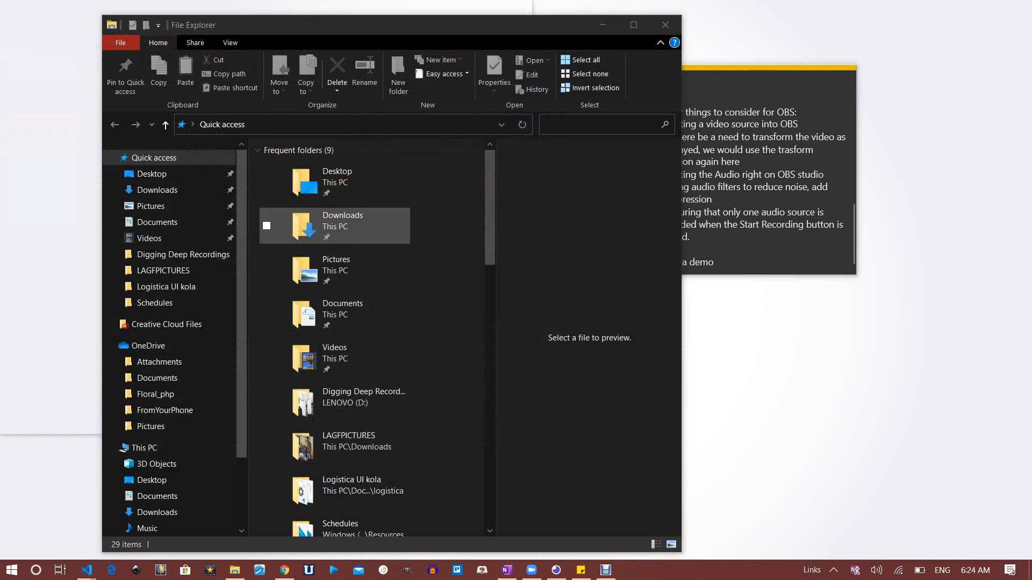
click(149, 238)
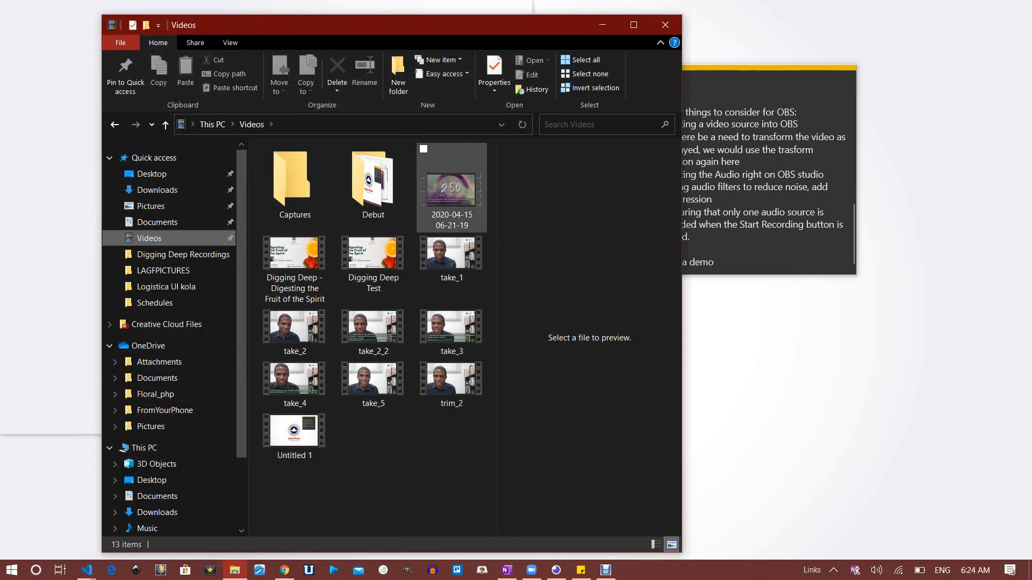
click(449, 198)
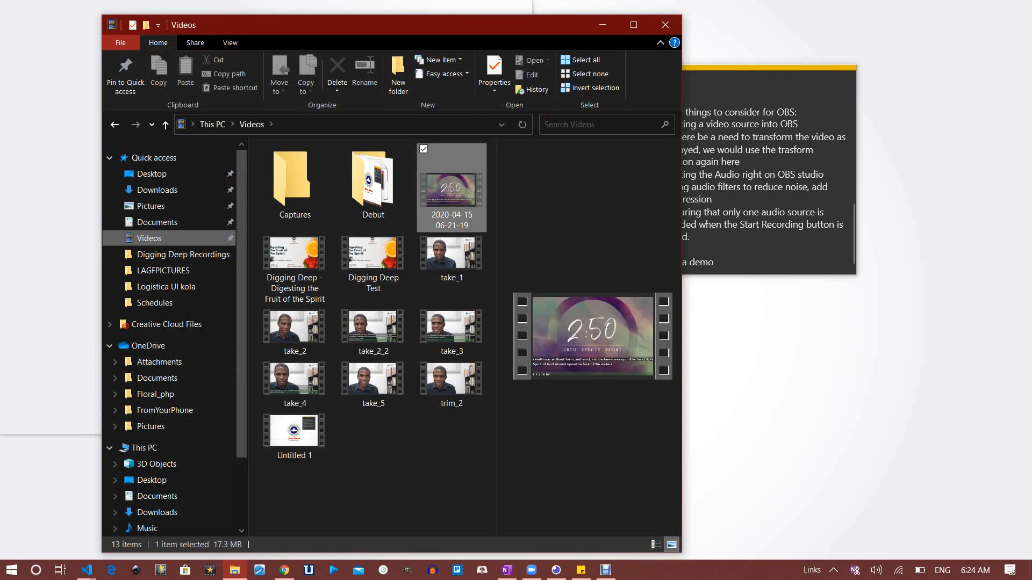
double_click(449, 199)
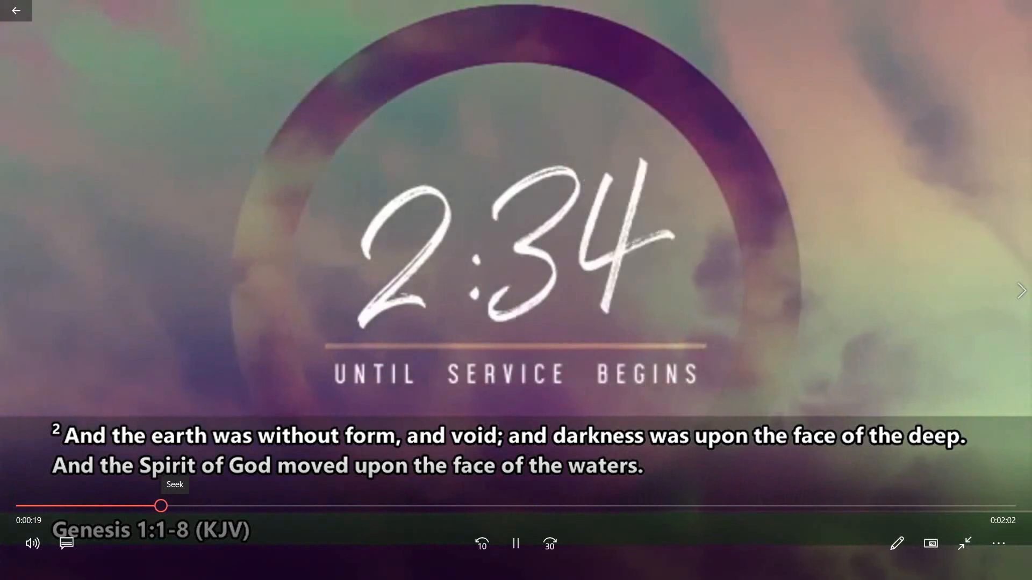
key(Right)
key(Right)
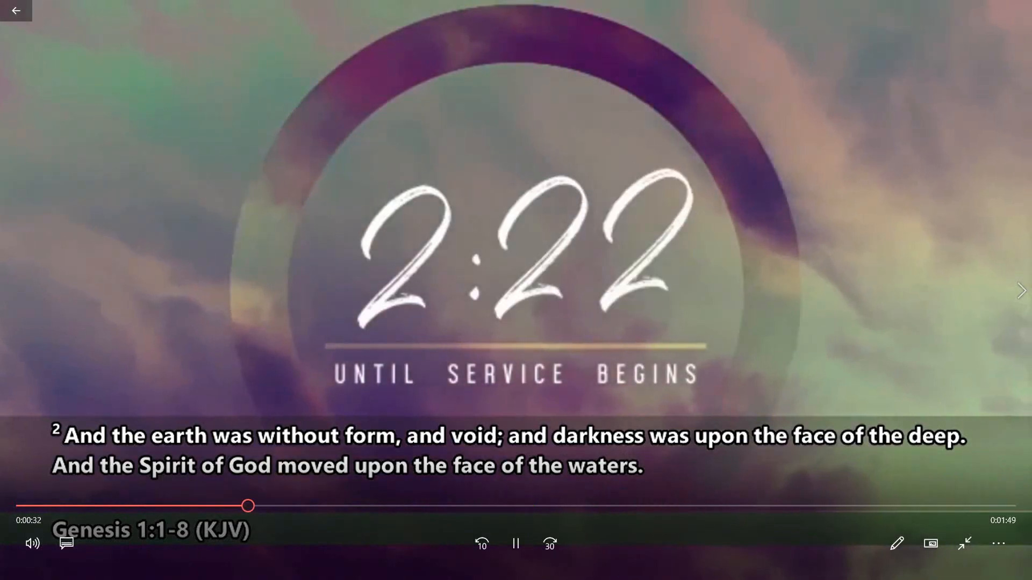
key(Right)
key(Right)
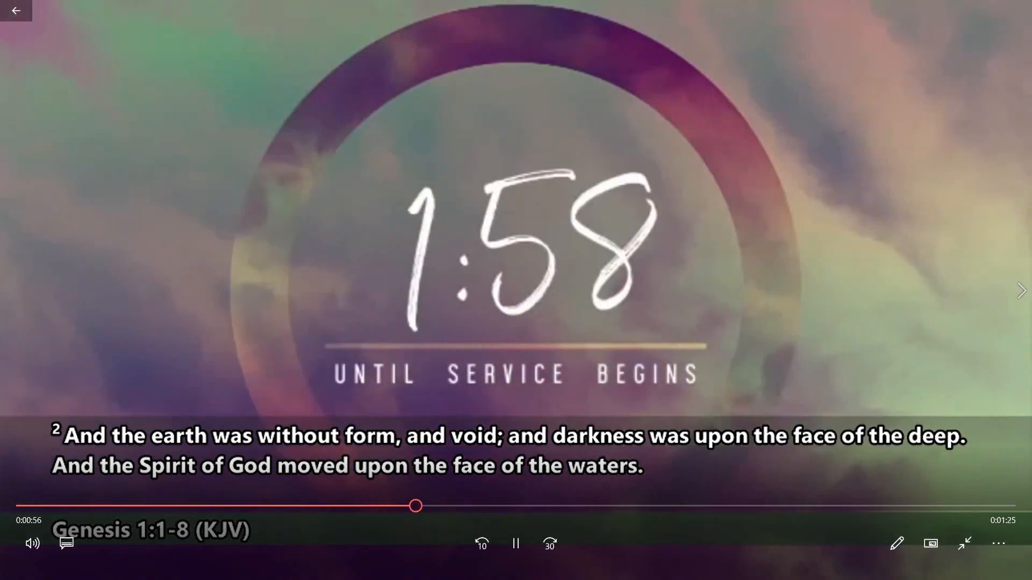
key(Right)
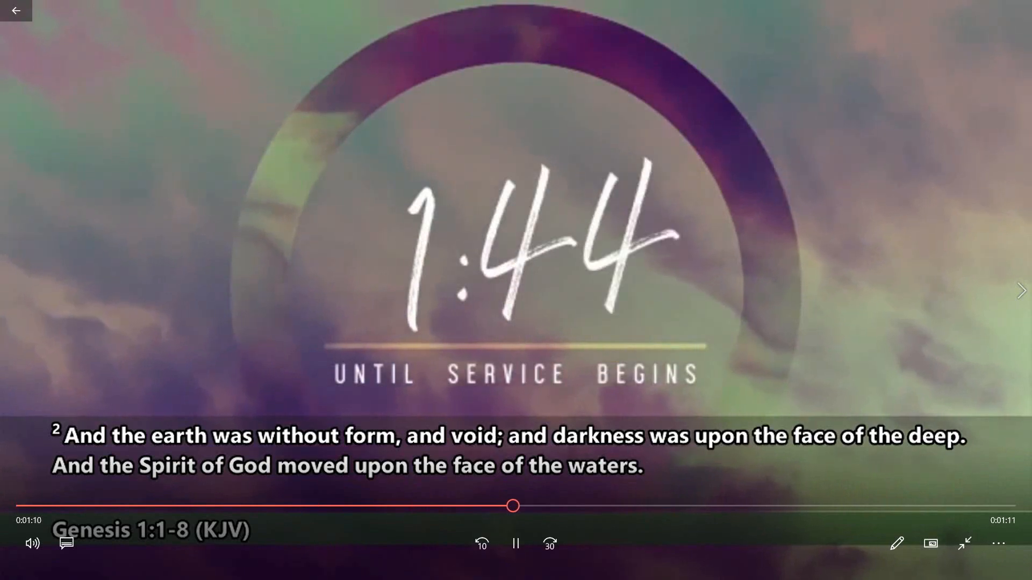
key(Right)
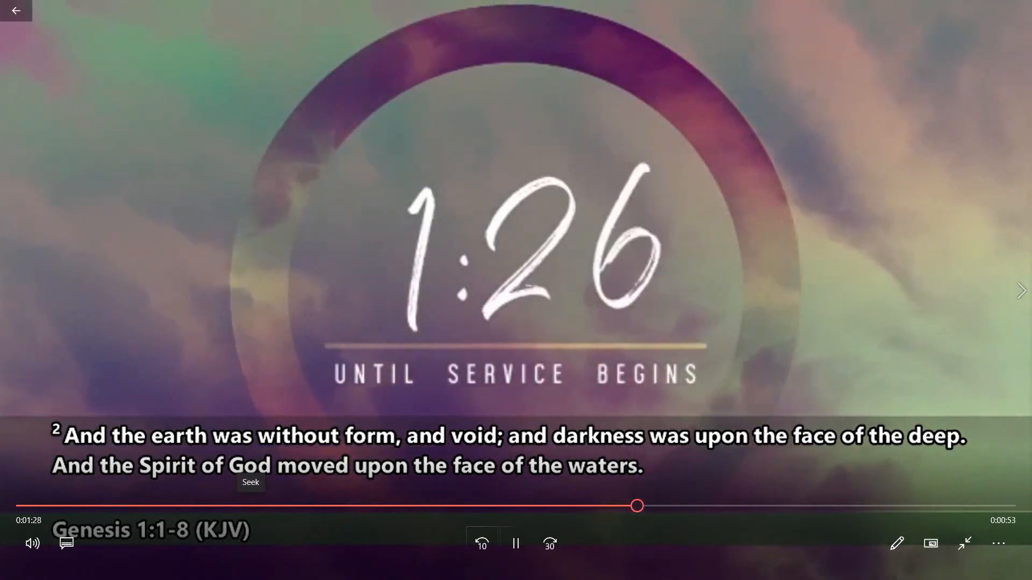
key(XF86AudioRaiseVolume)
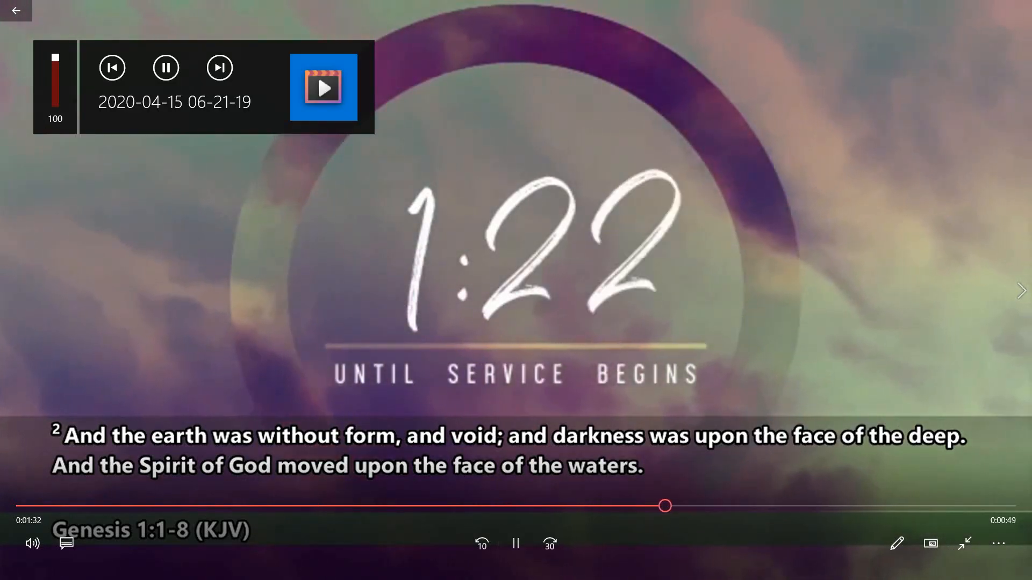
key(Right)
key(Right)
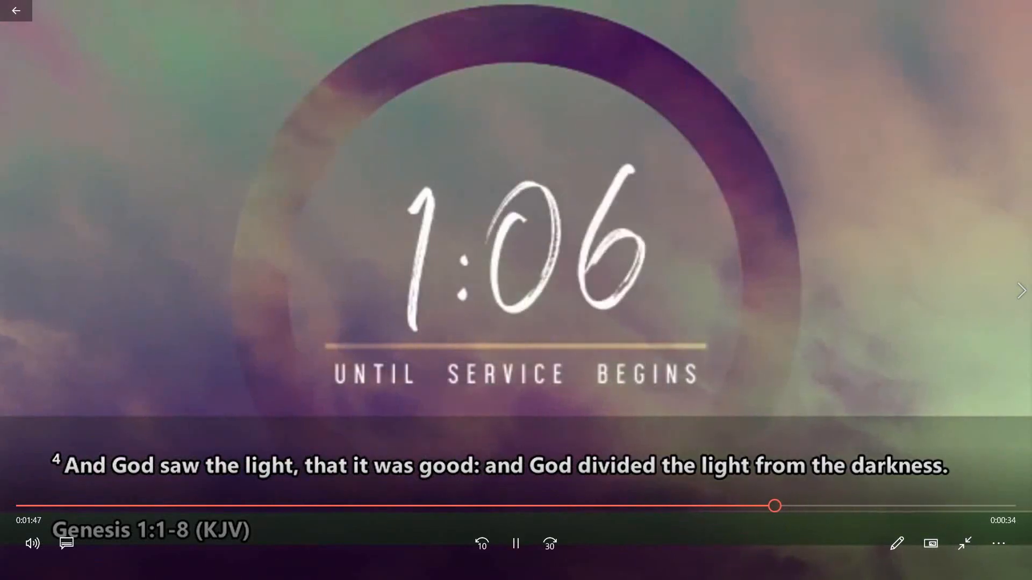
key(Escape)
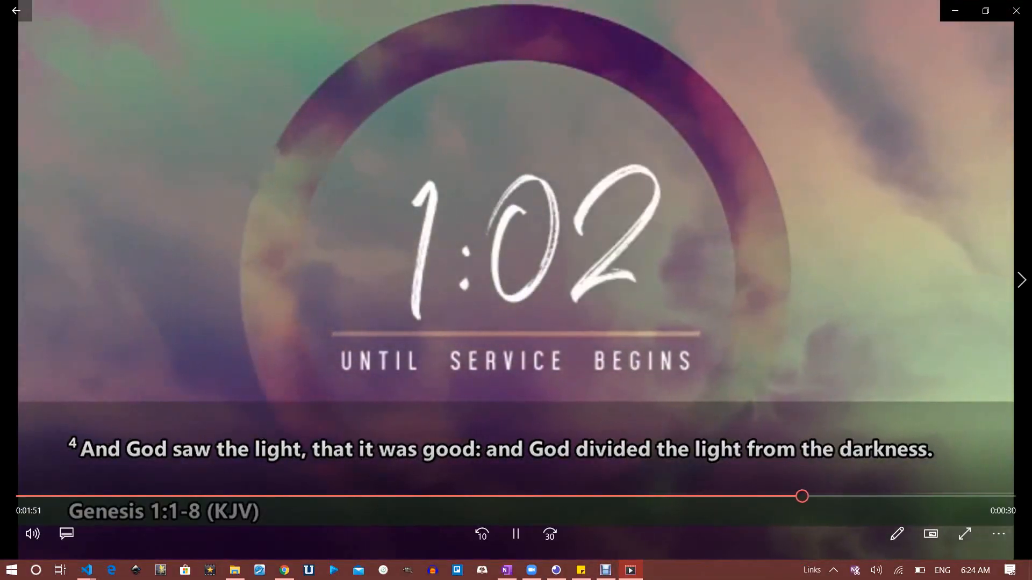
click(1015, 11)
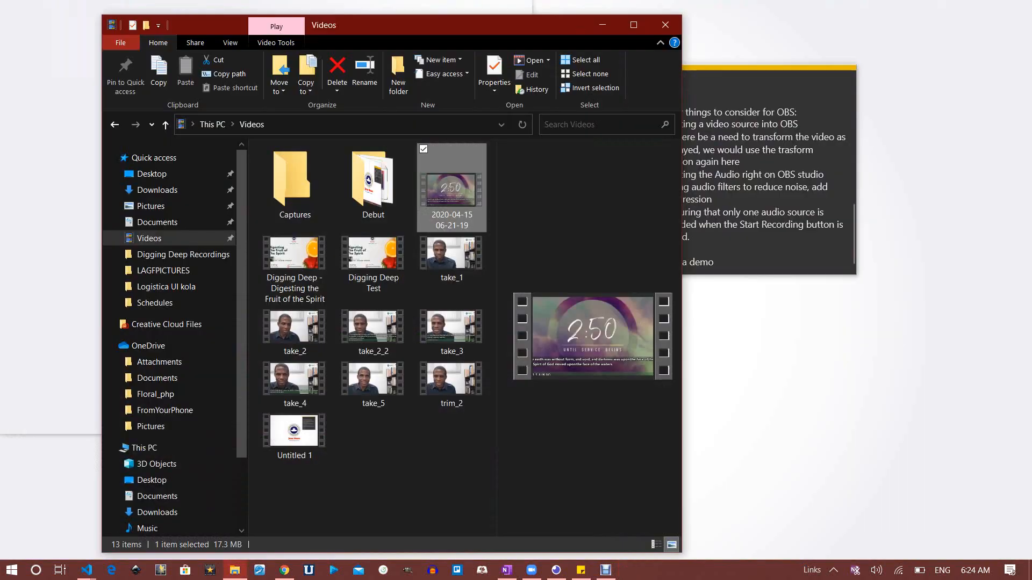